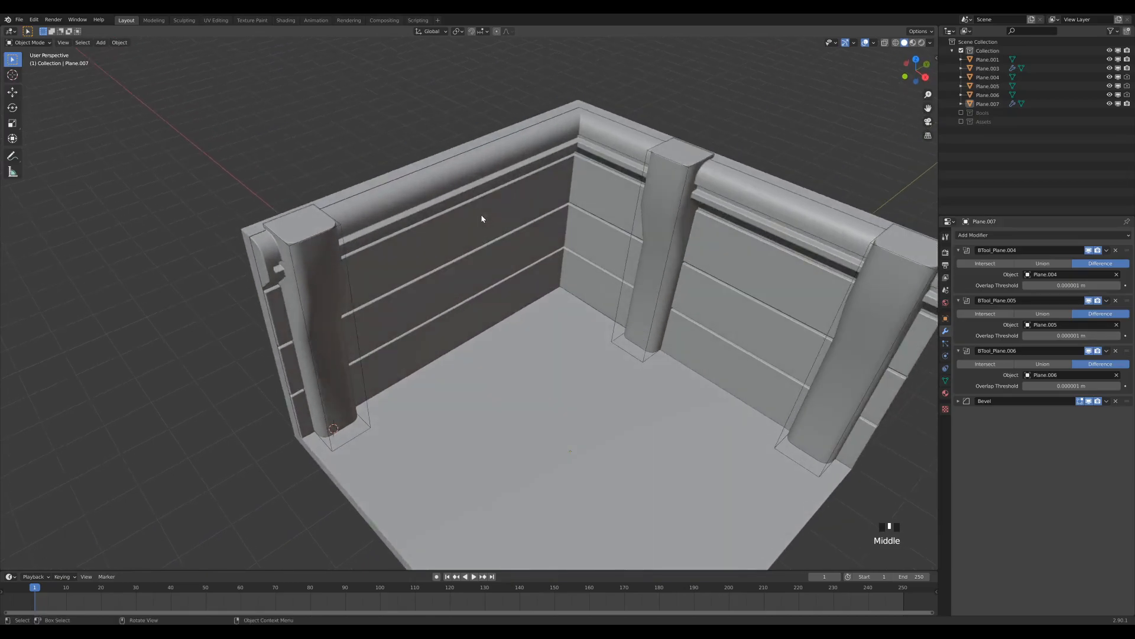
- Place the 3D cursor on the wall's rounded top rail beside the end pillar and add a cube there
{"action": "scroll", "coordinate": [521, 208], "scroll_direction": "down", "scroll_amount": 2}
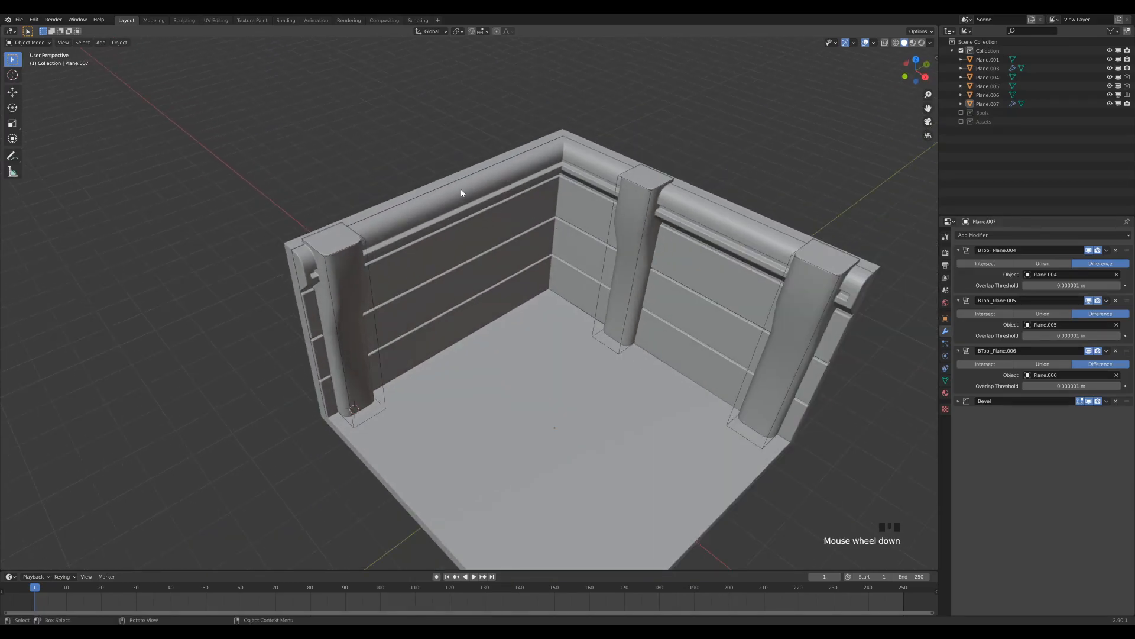
{"action": "right_click", "coordinate": [380, 227], "text": "shift"}
{"action": "middle_click_drag", "start_coordinate": [380, 226], "coordinate": [410, 216]}
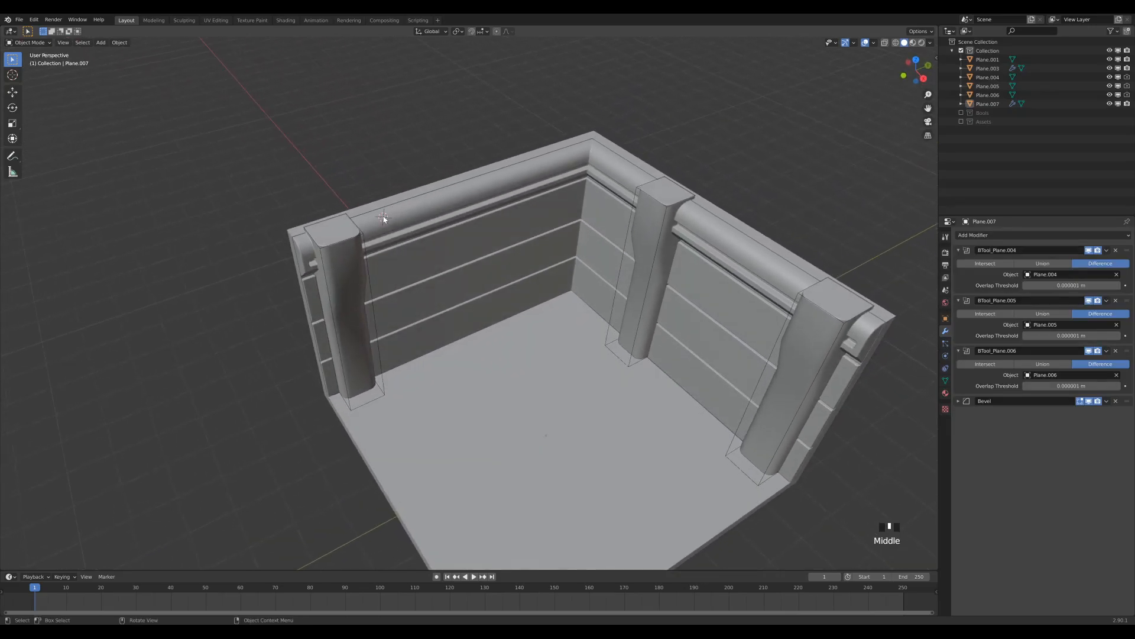
{"action": "right_click", "coordinate": [392, 216], "text": "shift"}
{"action": "key", "text": "shift+a"}
{"action": "mouse_move", "coordinate": [426, 207]}
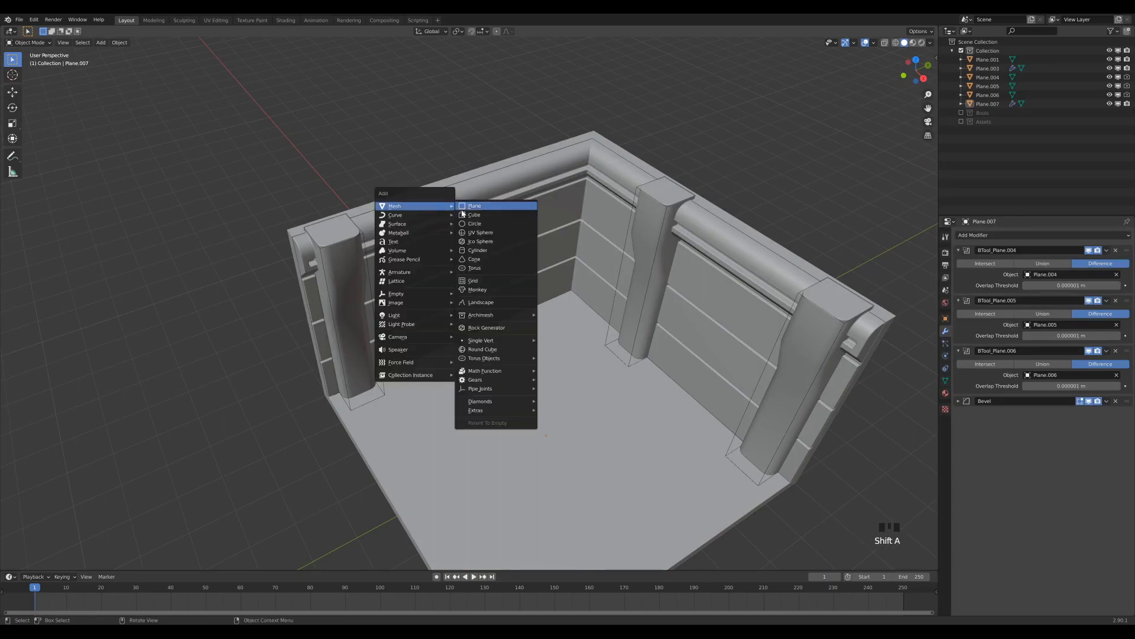
{"action": "left_click", "coordinate": [473, 214]}
- Shrink the cube's mesh in Edit Mode to a small block on the rail and show the wireframe overlay
{"action": "middle_click_drag", "start_coordinate": [614, 326], "coordinate": [544, 289]}
{"action": "key", "text": "Tab"}
{"action": "key", "text": "s"}
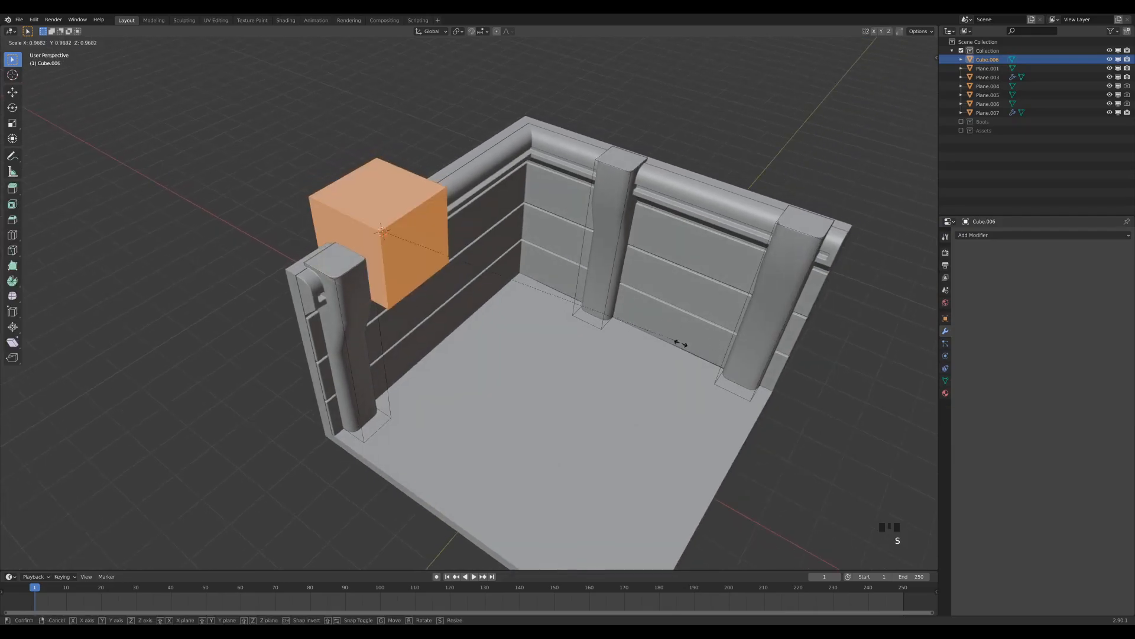
{"action": "left_click", "coordinate": [421, 229]}
{"action": "scroll", "coordinate": [421, 228], "scroll_direction": "up", "scroll_amount": 5}
{"action": "middle_click_drag", "start_coordinate": [410, 196], "coordinate": [431, 214], "text": "shift"}
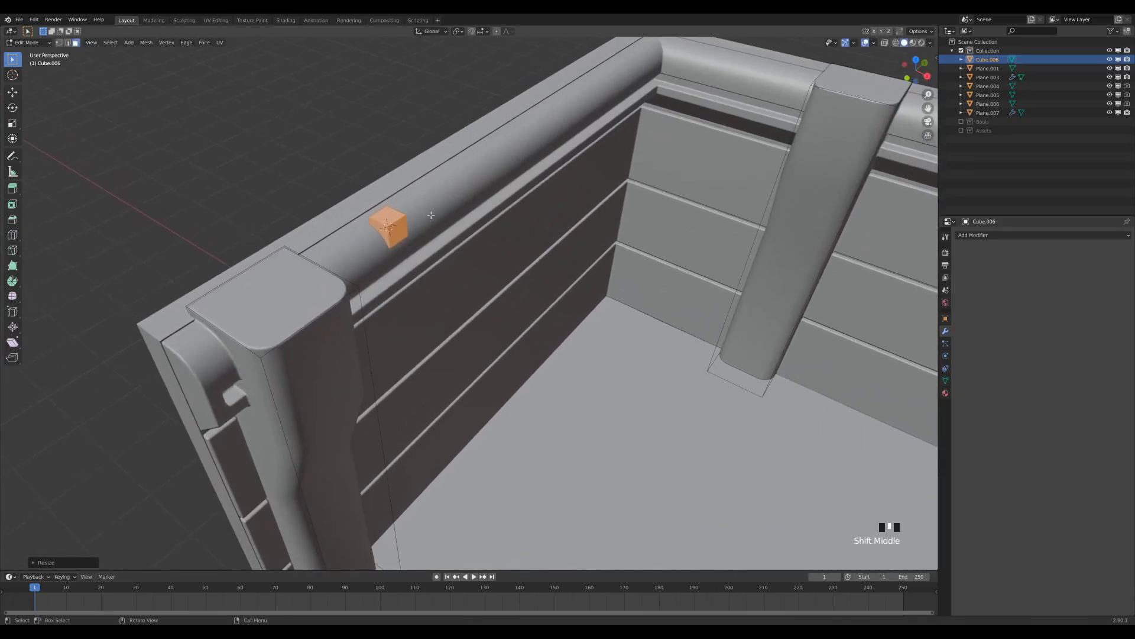
{"action": "key", "text": "less"}
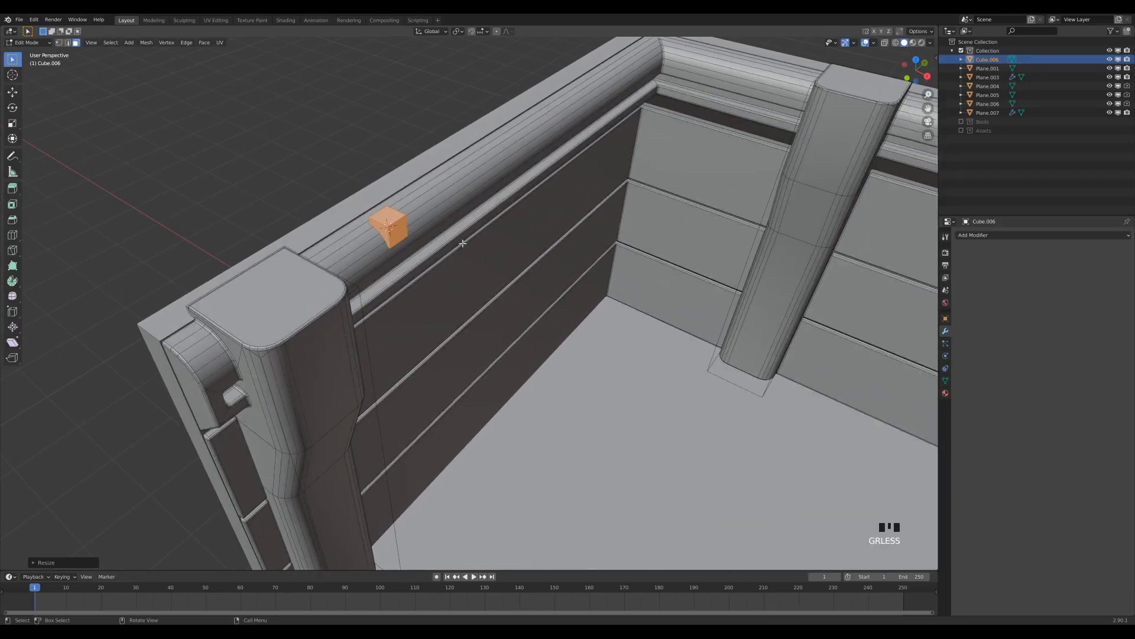
{"action": "key", "text": "s"}
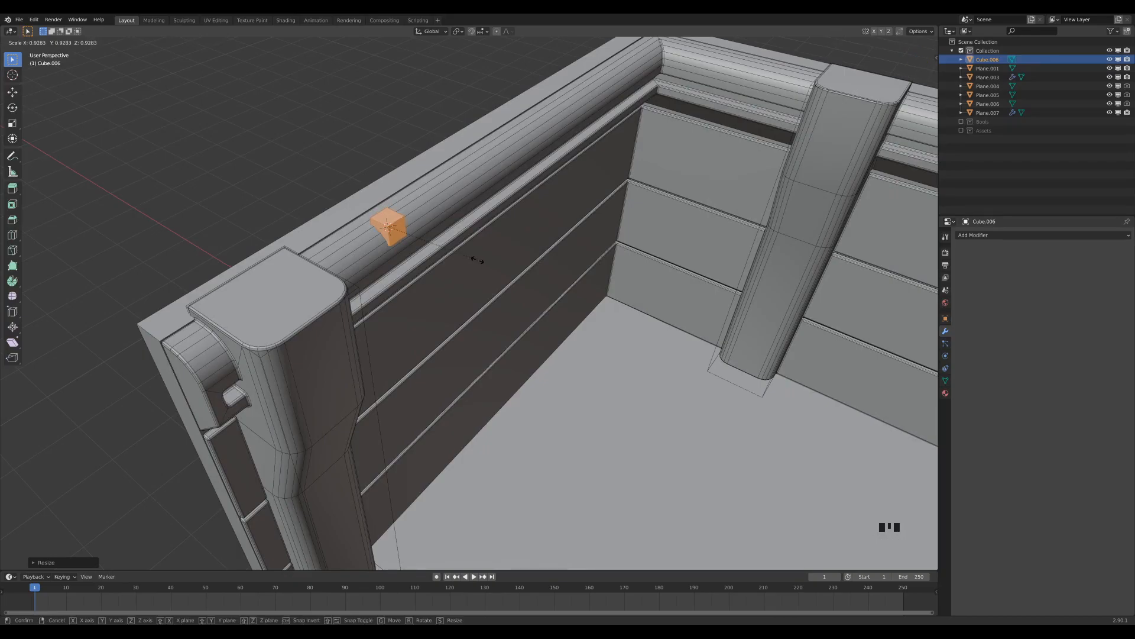
{"action": "left_click", "coordinate": [476, 260]}
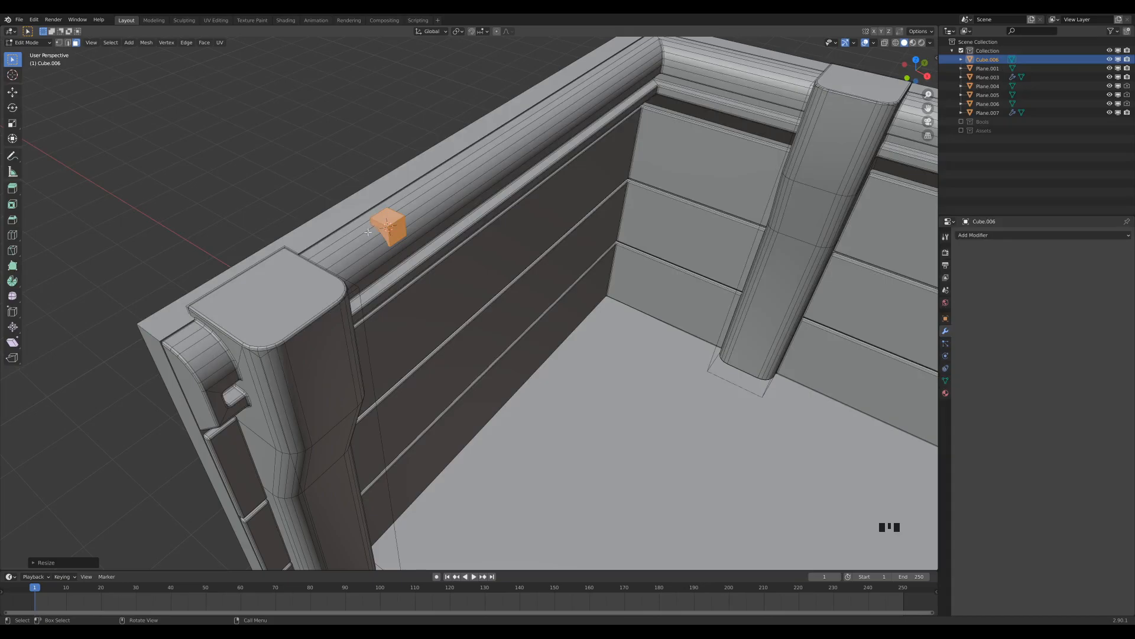
- Stretch the small block along the rail by scaling it about 5.5 times on the Y axis
{"action": "middle_click_drag", "start_coordinate": [579, 231], "coordinate": [542, 229]}
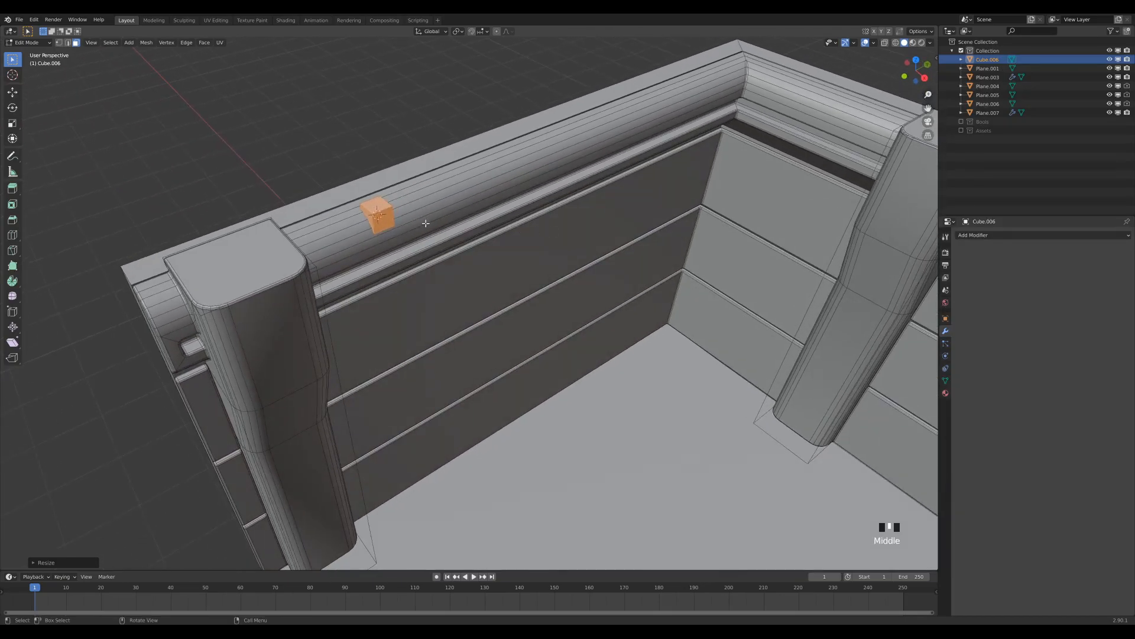
{"action": "key", "text": "s"}
{"action": "key", "text": "y"}
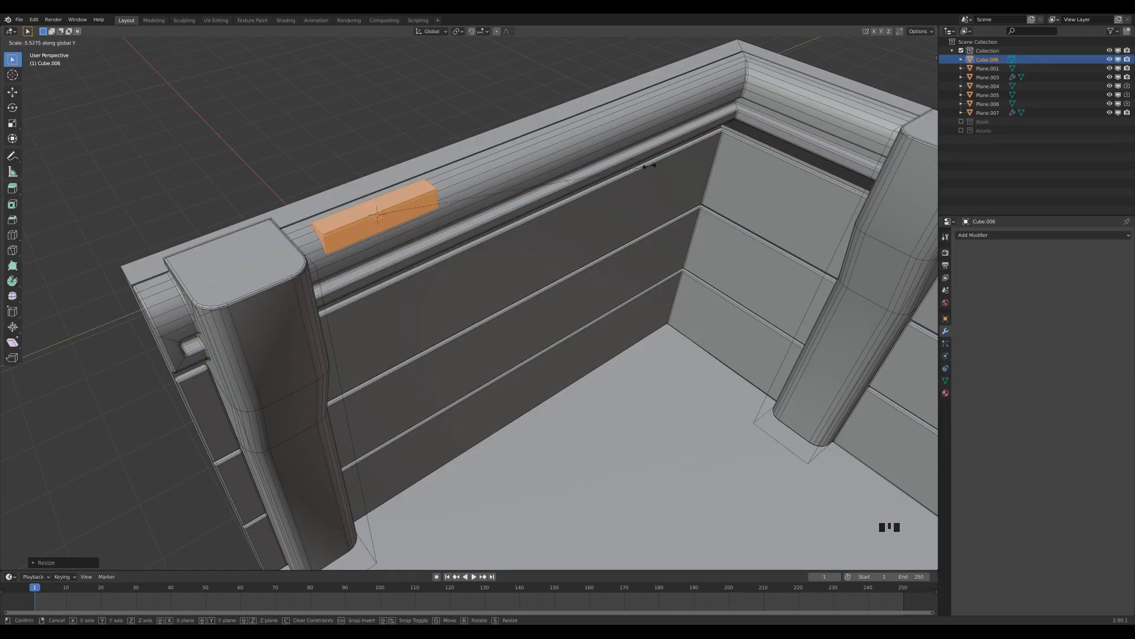
{"action": "left_click", "coordinate": [649, 165]}
{"action": "middle_click_drag", "start_coordinate": [650, 166], "coordinate": [804, 175]}
- Taper the block by scaling only its rear face, embedded in the rail, to about 0.7 along Y
{"action": "middle_click_drag", "start_coordinate": [475, 213], "coordinate": [550, 241]}
{"action": "key", "text": "alt+a"}
{"action": "scroll", "coordinate": [459, 209], "scroll_direction": "down", "scroll_amount": 2}
{"action": "scroll", "coordinate": [460, 229], "scroll_direction": "down", "scroll_amount": 2}
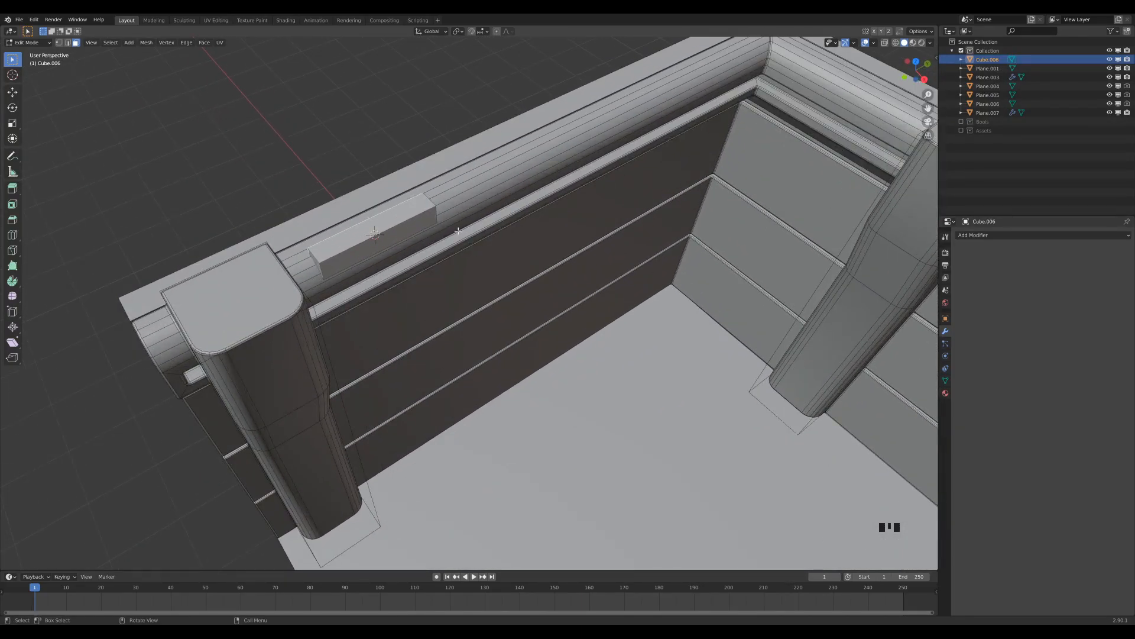
{"action": "key", "text": "s"}
{"action": "key", "text": "y"}
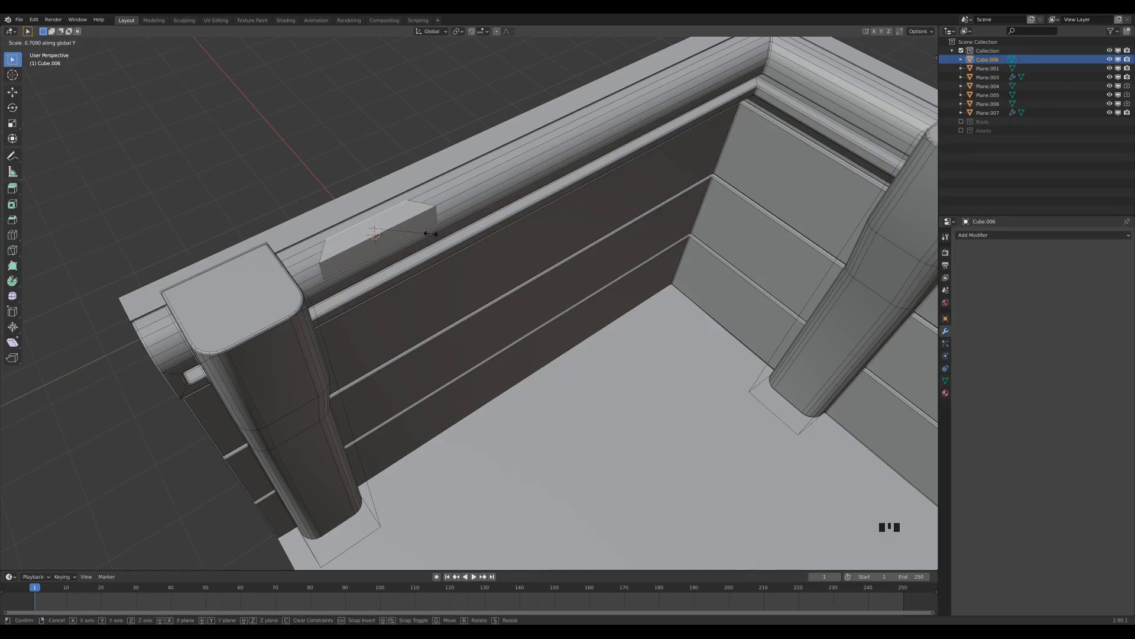
{"action": "left_click", "coordinate": [425, 234]}
{"action": "middle_click_drag", "start_coordinate": [424, 233], "coordinate": [413, 254]}
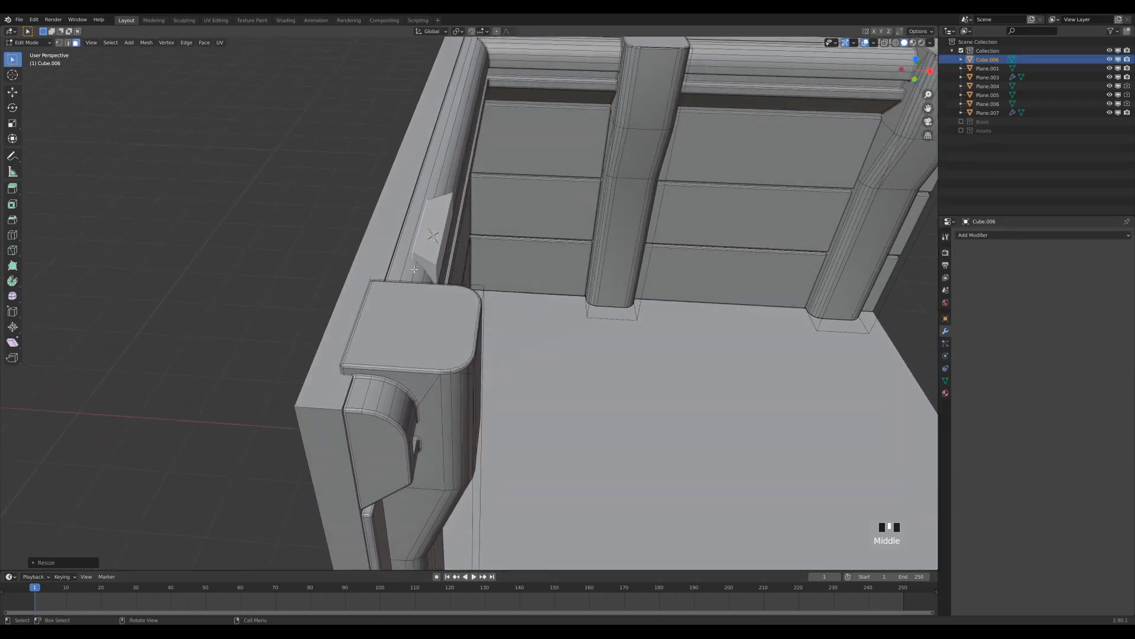
- Bevel the two short upright edges of the block's rear face with 2 segments, about 0.09 m wide
{"action": "key", "text": "2"}
{"action": "middle_click_drag", "start_coordinate": [412, 257], "coordinate": [453, 208]}
{"action": "left_click", "coordinate": [453, 208], "text": "shift"}
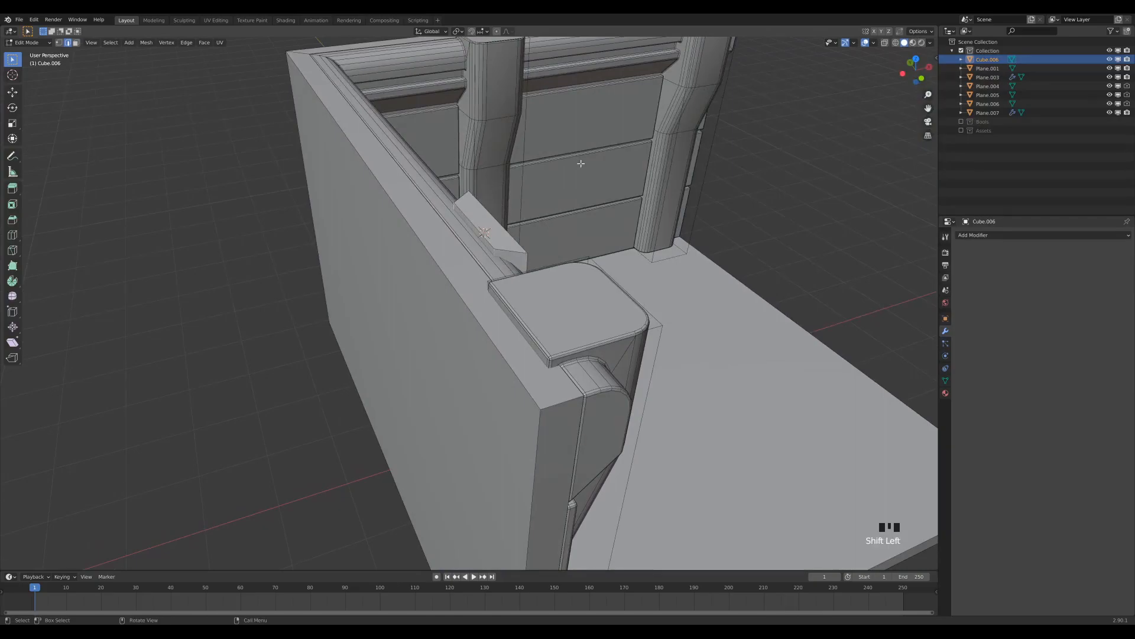
{"action": "key", "text": "ctrl+b"}
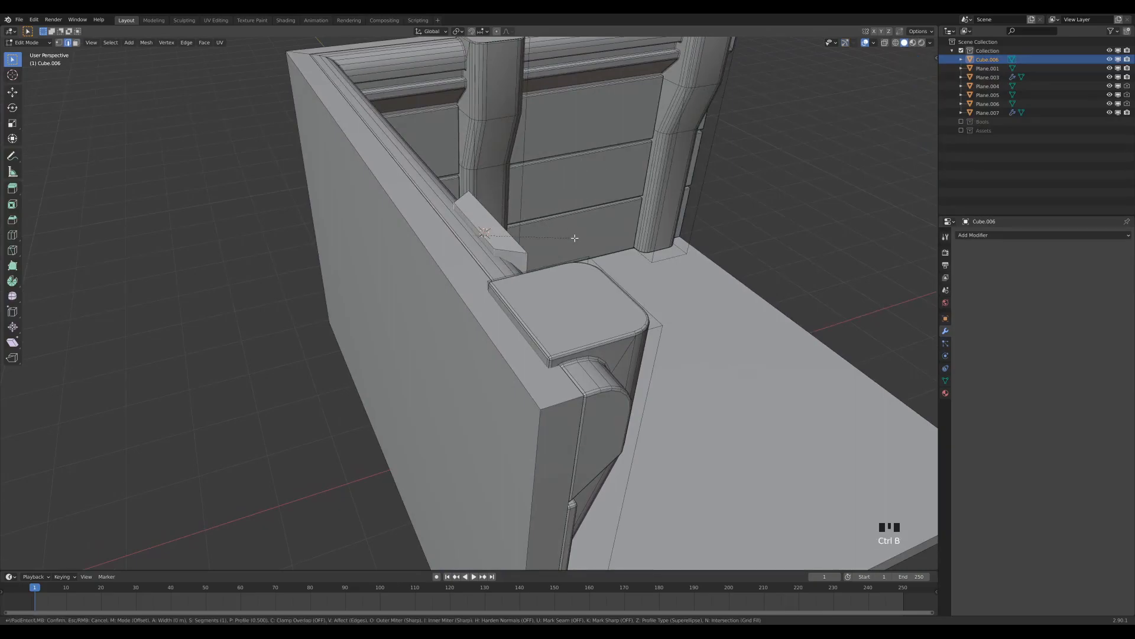
{"action": "scroll", "coordinate": [587, 238], "scroll_direction": "up", "scroll_amount": 1}
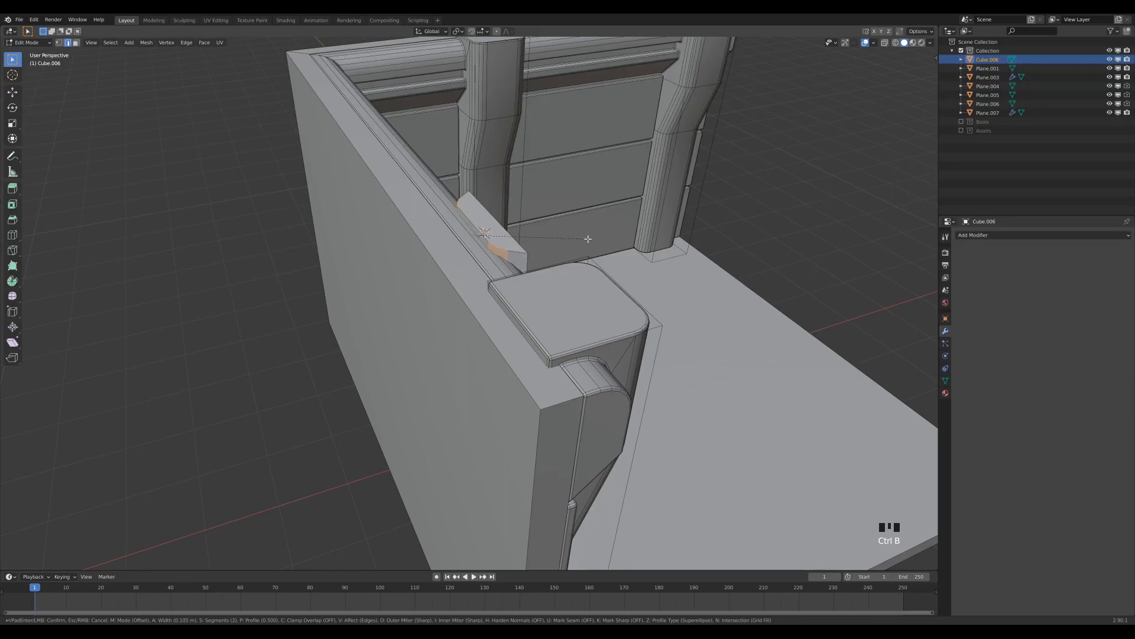
{"action": "scroll", "coordinate": [589, 238], "scroll_direction": "up", "scroll_amount": 1}
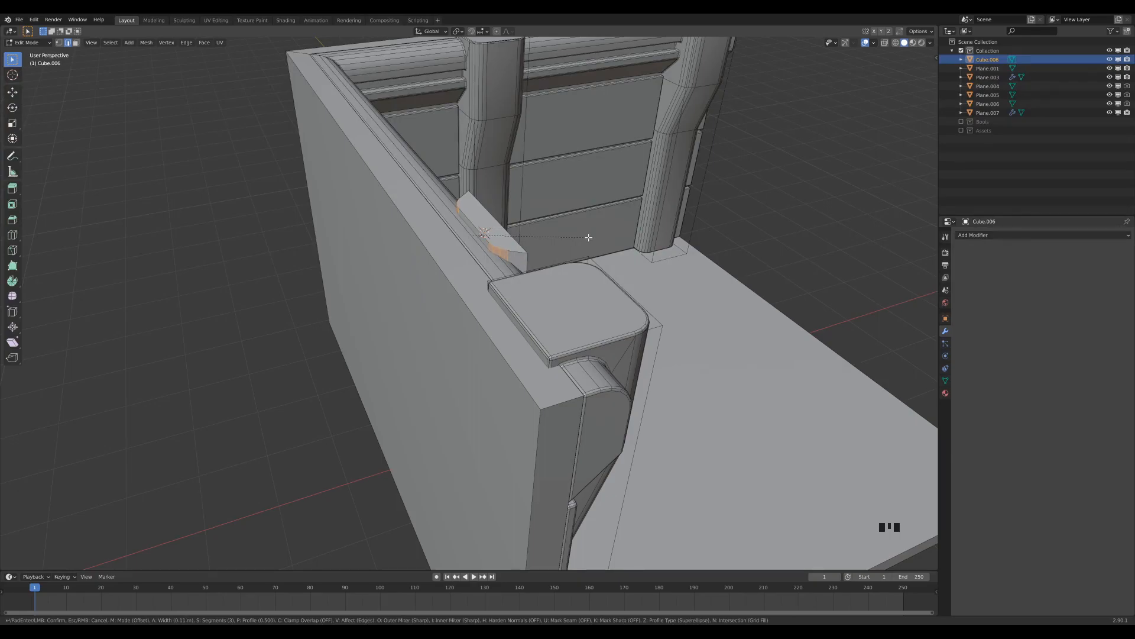
{"action": "scroll", "coordinate": [587, 236], "scroll_direction": "down", "scroll_amount": 1}
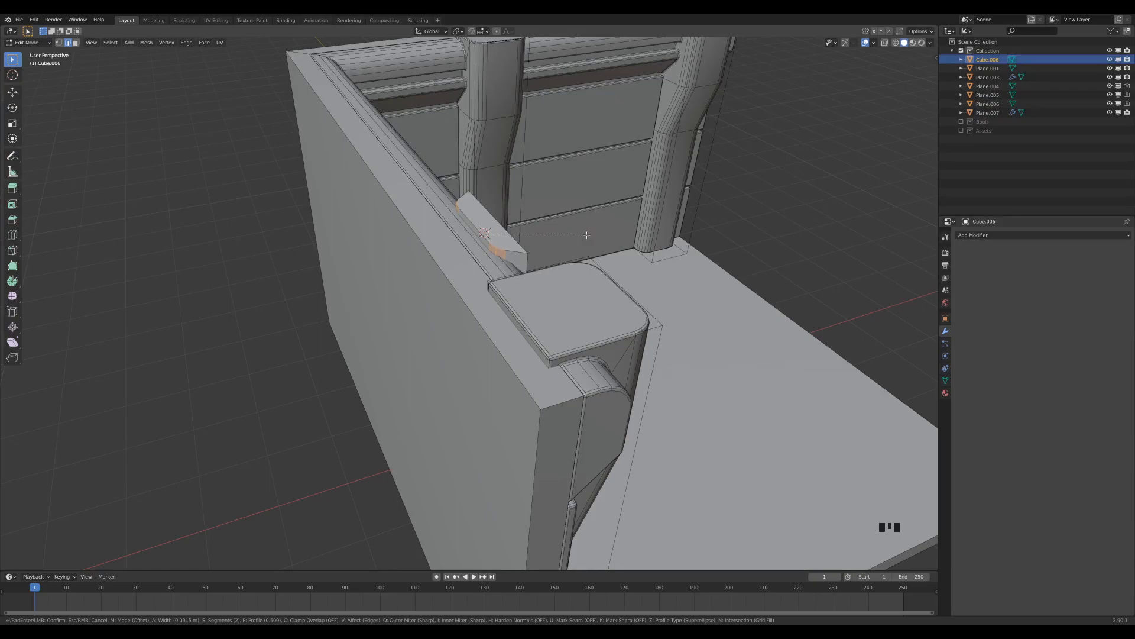
{"action": "left_click", "coordinate": [585, 234]}
- Return to Object Mode and apply smooth shading to the block
{"action": "middle_click_drag", "start_coordinate": [585, 234], "coordinate": [446, 294]}
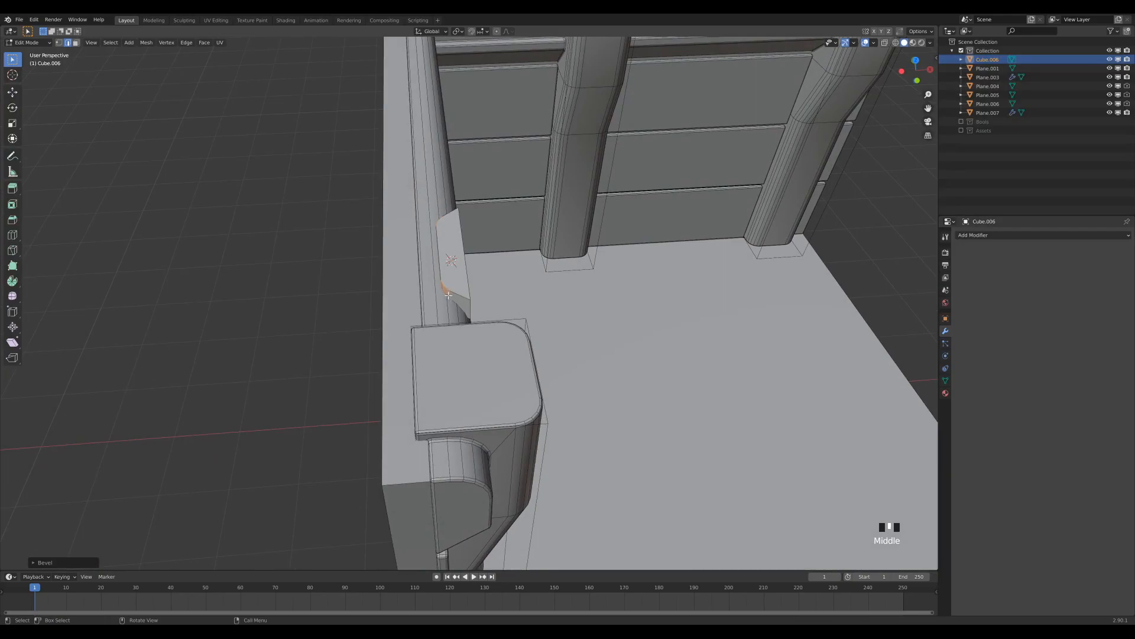
{"action": "middle_click_drag", "start_coordinate": [487, 294], "coordinate": [424, 237]}
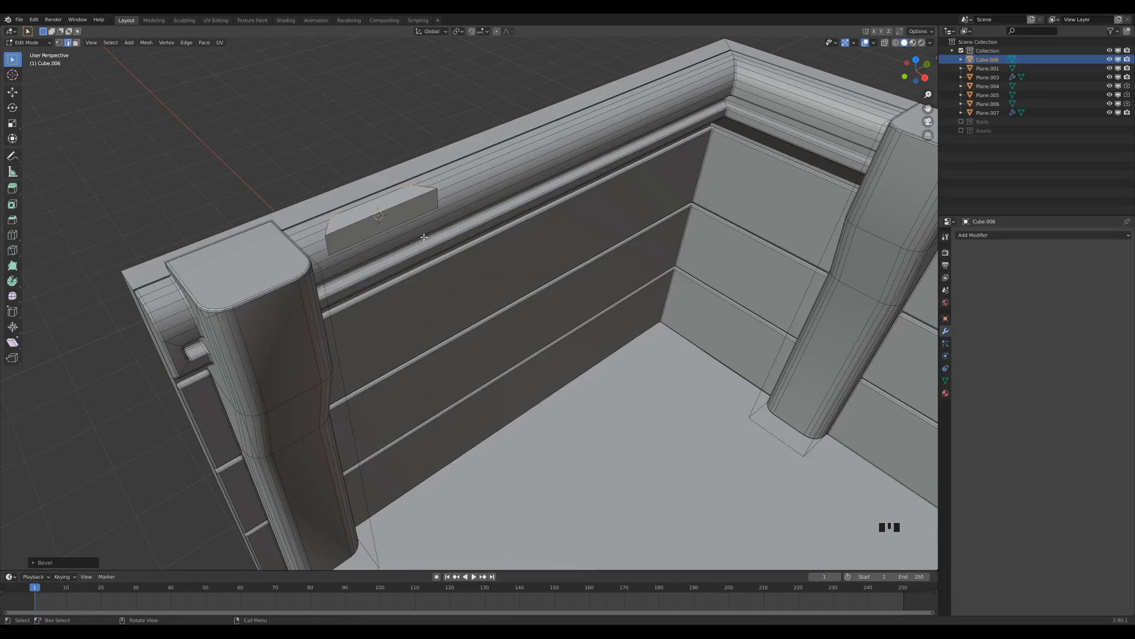
{"action": "key", "text": "Tab"}
{"action": "right_click", "coordinate": [410, 201]}
{"action": "left_click", "coordinate": [410, 201]}
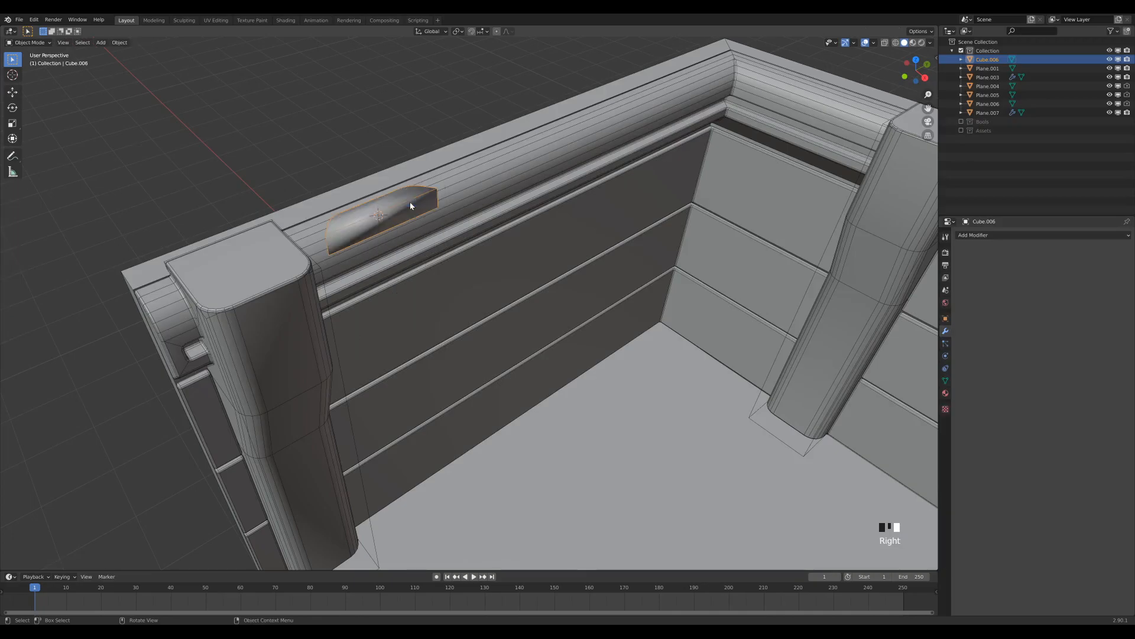
- Cut the block out of the wall trim with a Boolean difference and place that modifier above the Bevel
{"action": "left_click", "coordinate": [473, 184], "text": "shift"}
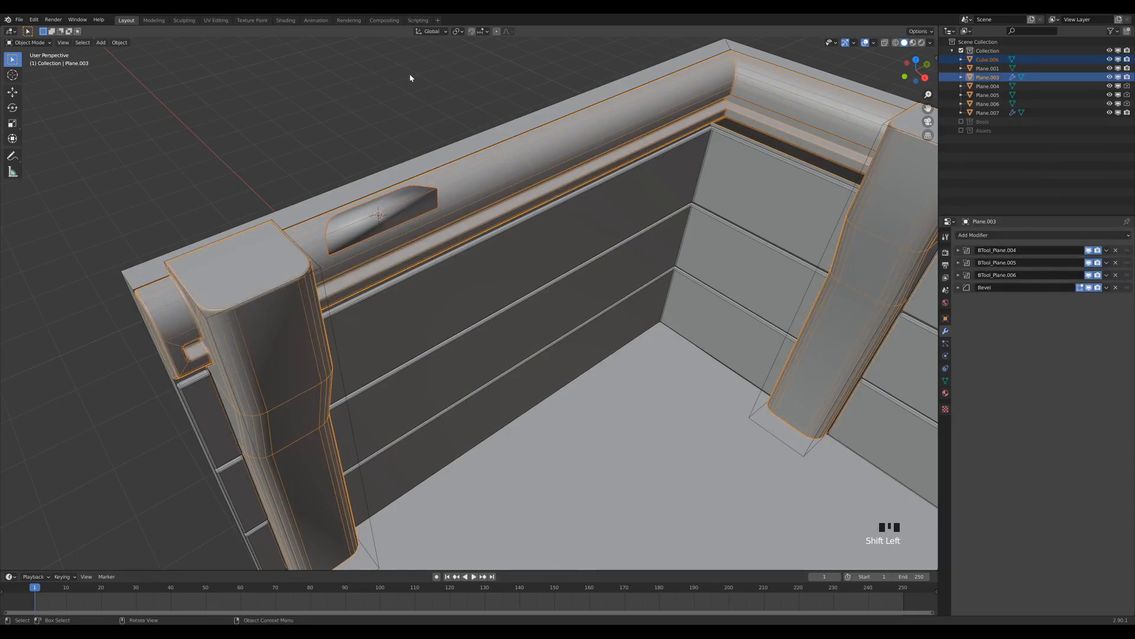
{"action": "key", "text": "ctrl+KP_Subtract"}
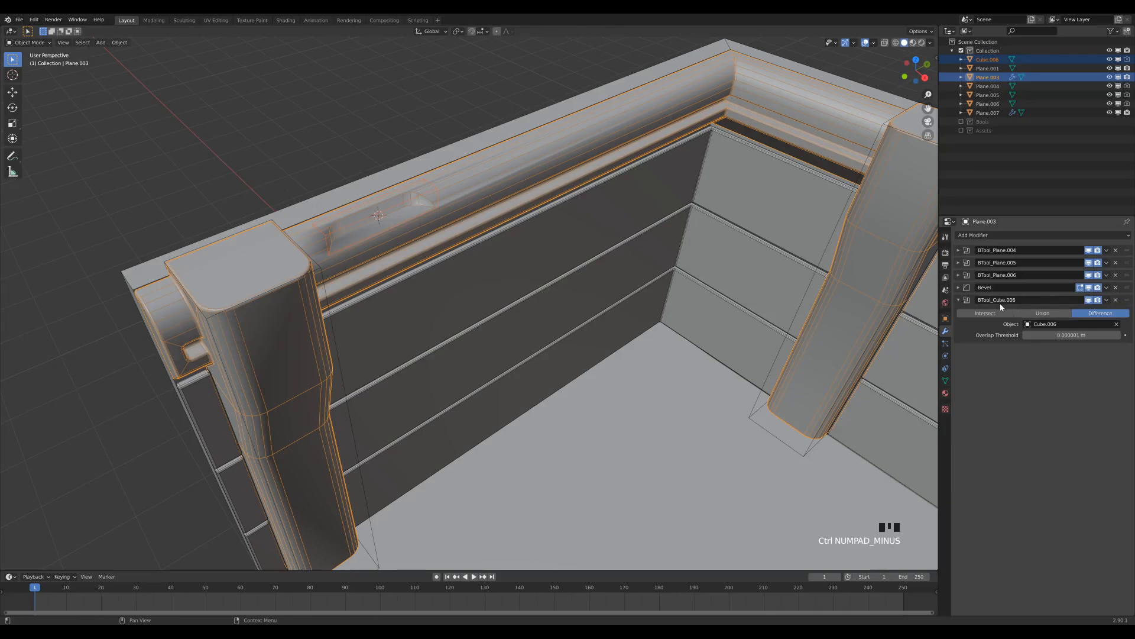
{"action": "left_click", "coordinate": [959, 300]}
{"action": "left_click_drag", "start_coordinate": [1126, 301], "coordinate": [1128, 289]}
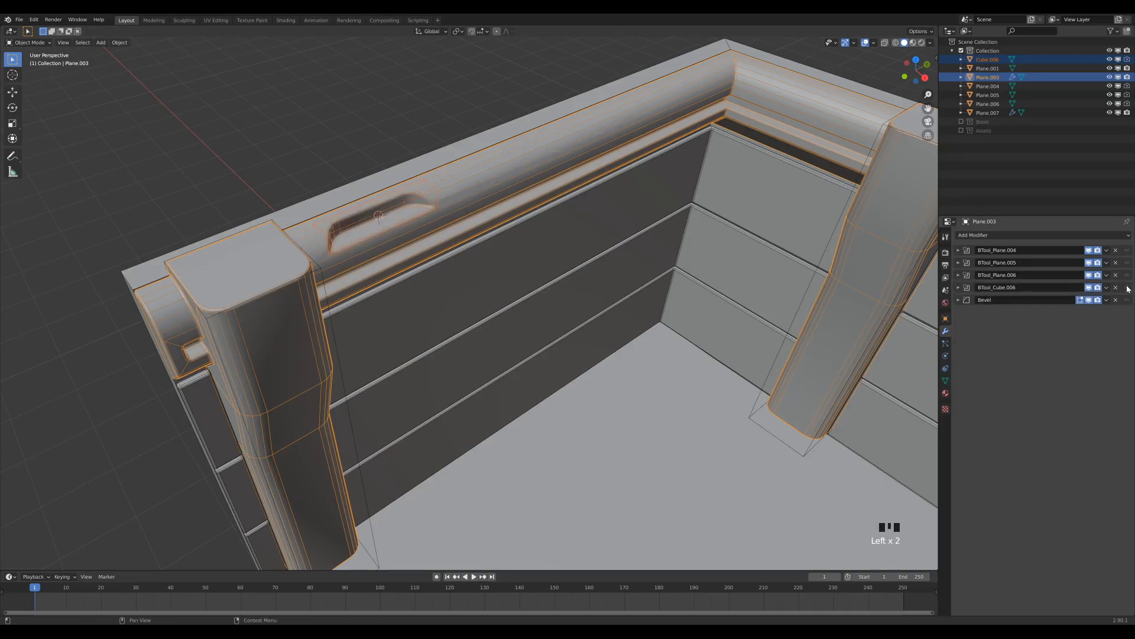
- Deselect everything, hide the wireframe overlay and examine the recess cut into the top rail
{"action": "scroll", "coordinate": [385, 233], "scroll_direction": "up", "scroll_amount": 2}
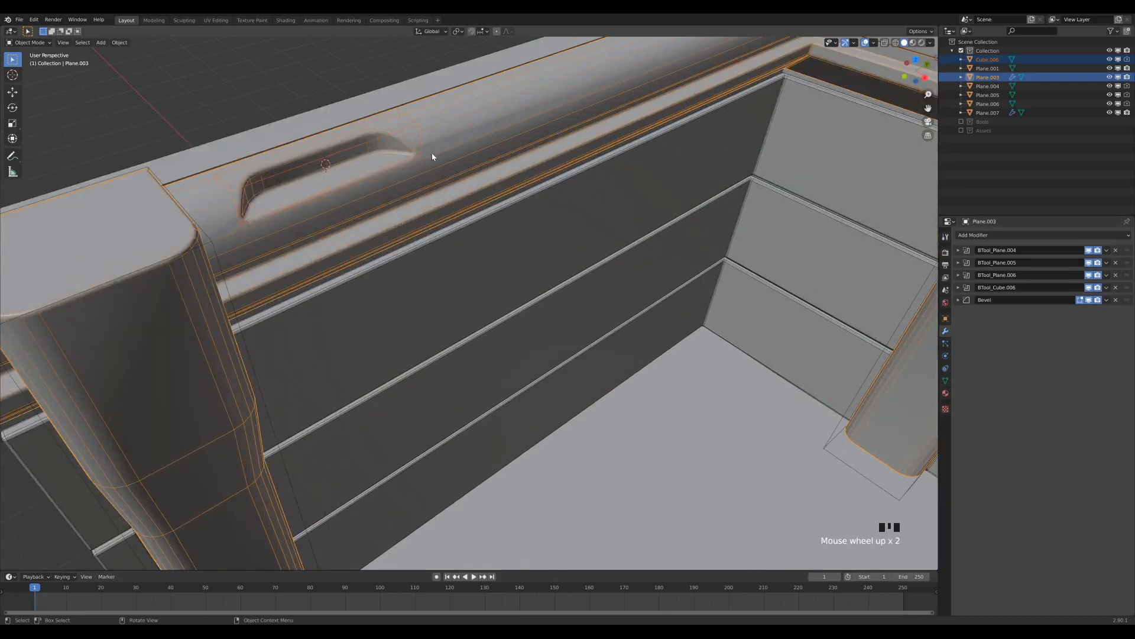
{"action": "left_click", "coordinate": [260, 65]}
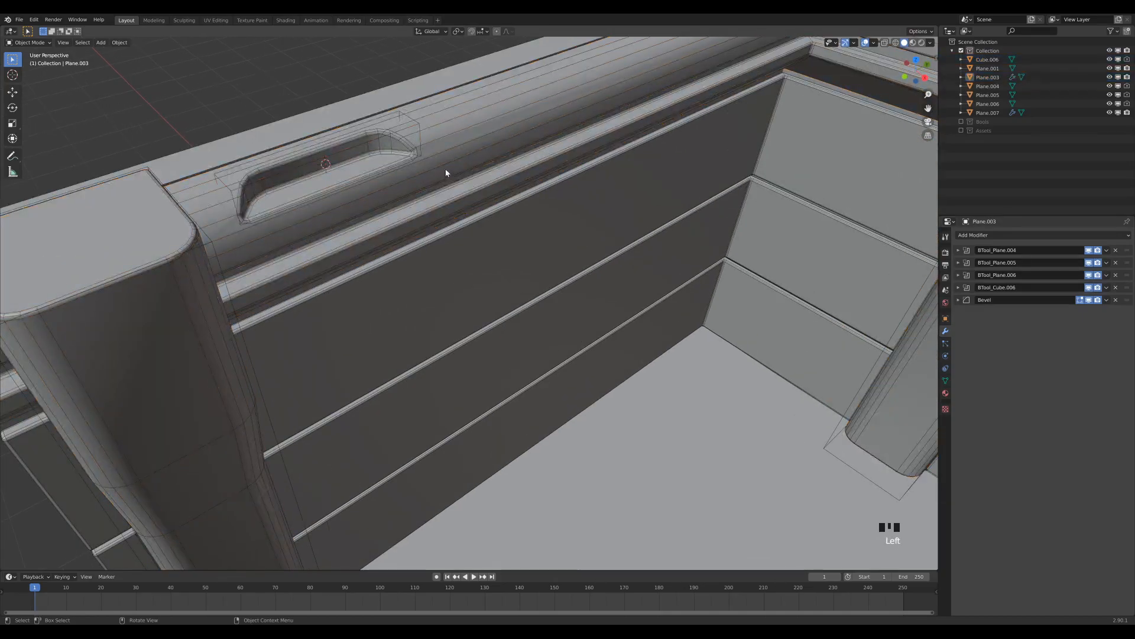
{"action": "key", "text": "less"}
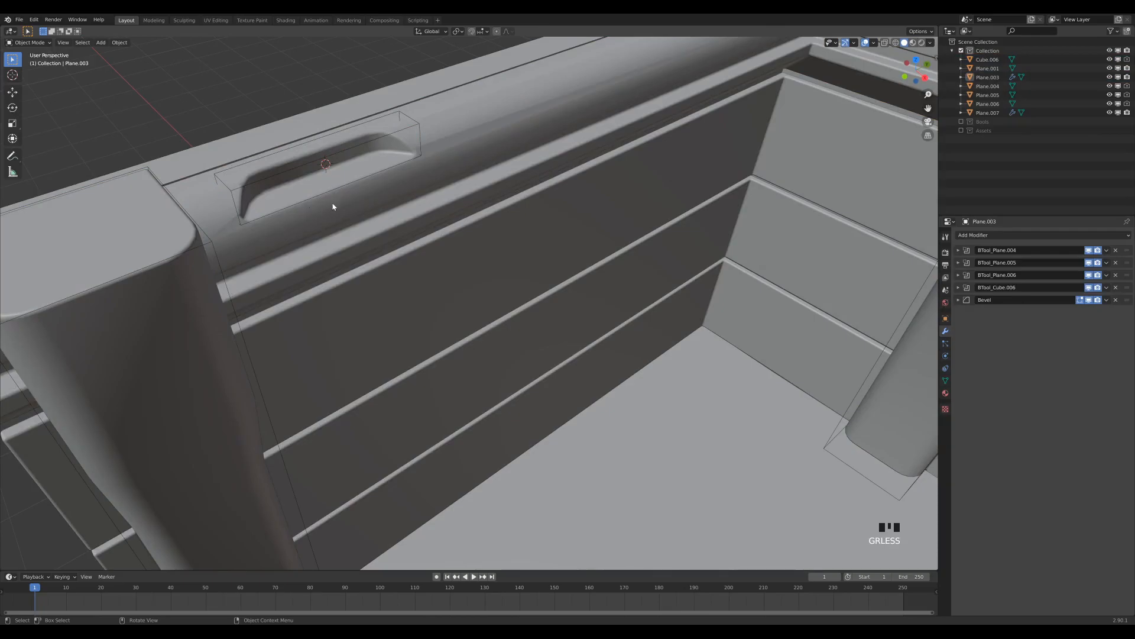
{"action": "scroll", "coordinate": [349, 192], "scroll_direction": "down", "scroll_amount": 1}
{"action": "middle_click_drag", "start_coordinate": [427, 168], "coordinate": [508, 233], "text": "shift"}
{"action": "scroll", "coordinate": [507, 232], "scroll_direction": "down", "scroll_amount": 1, "text": "shift"}
{"action": "scroll", "coordinate": [487, 241], "scroll_direction": "up", "scroll_amount": 1}
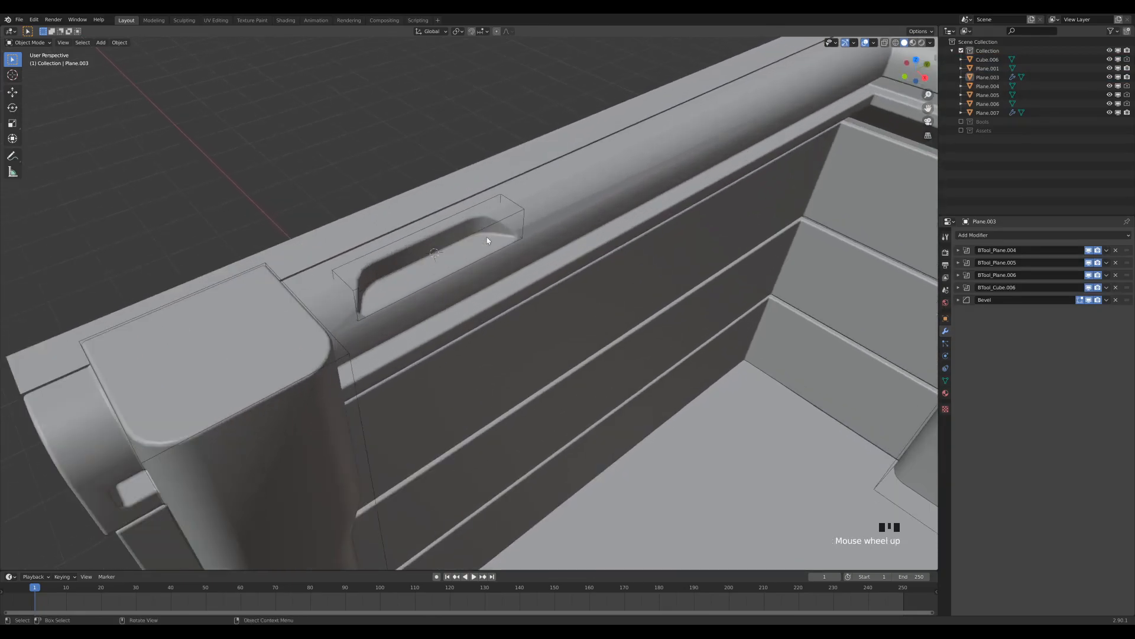
- Set the Bevel modifier amount of the wall trim to 0.017 m
{"action": "left_click", "coordinate": [582, 255]}
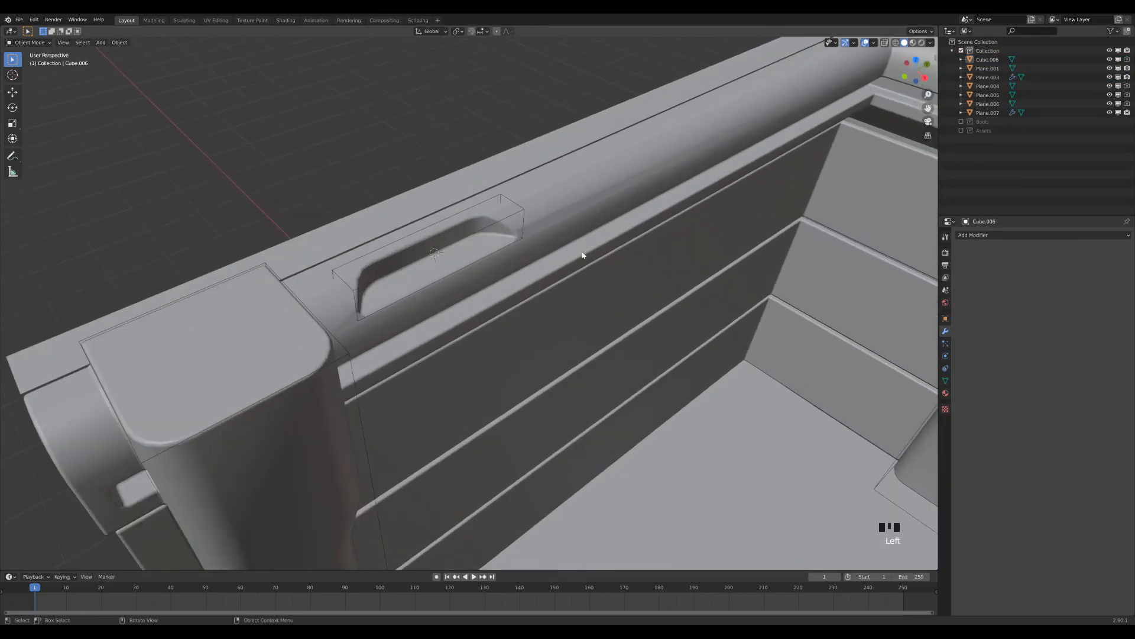
{"action": "left_click", "coordinate": [522, 234]}
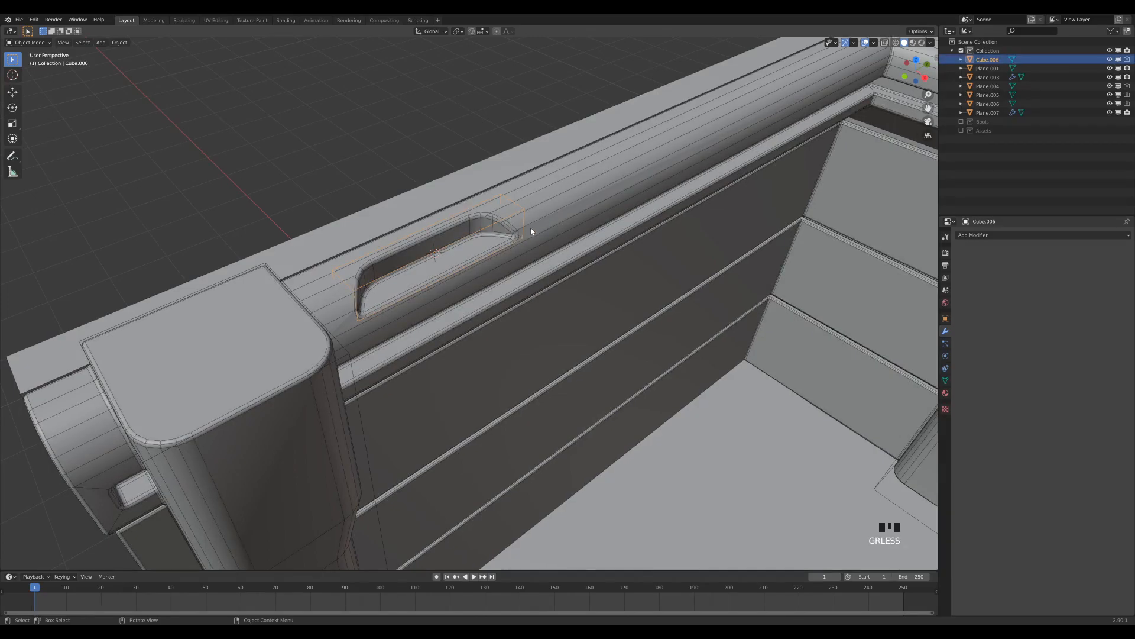
{"action": "left_click", "coordinate": [551, 214]}
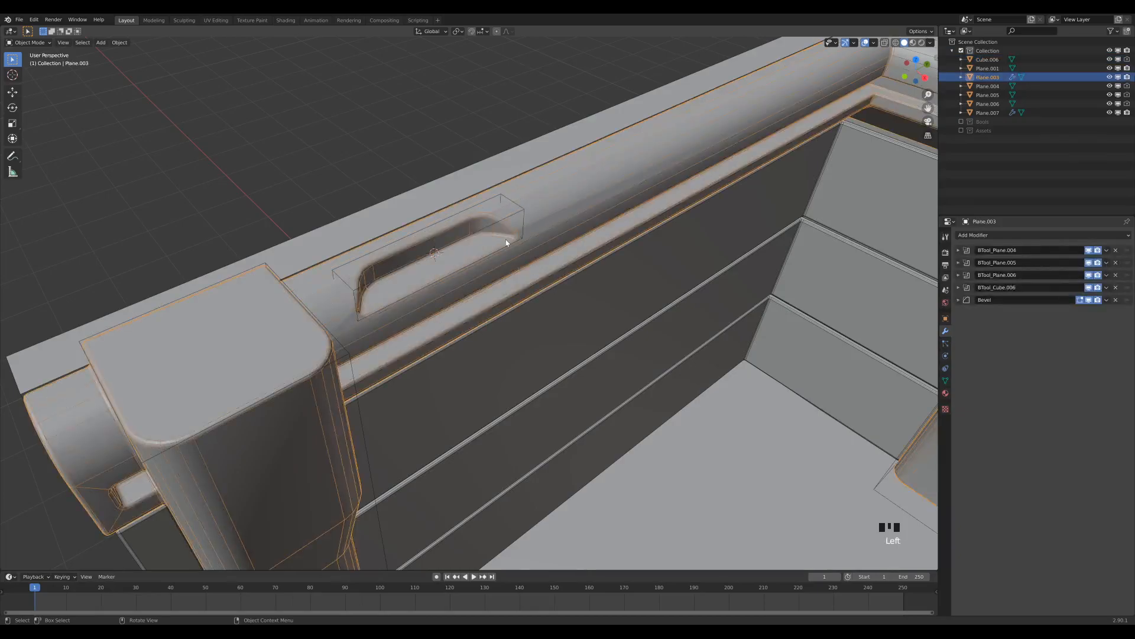
{"action": "scroll", "coordinate": [506, 242], "scroll_direction": "up", "scroll_amount": 2}
{"action": "left_click", "coordinate": [959, 300]}
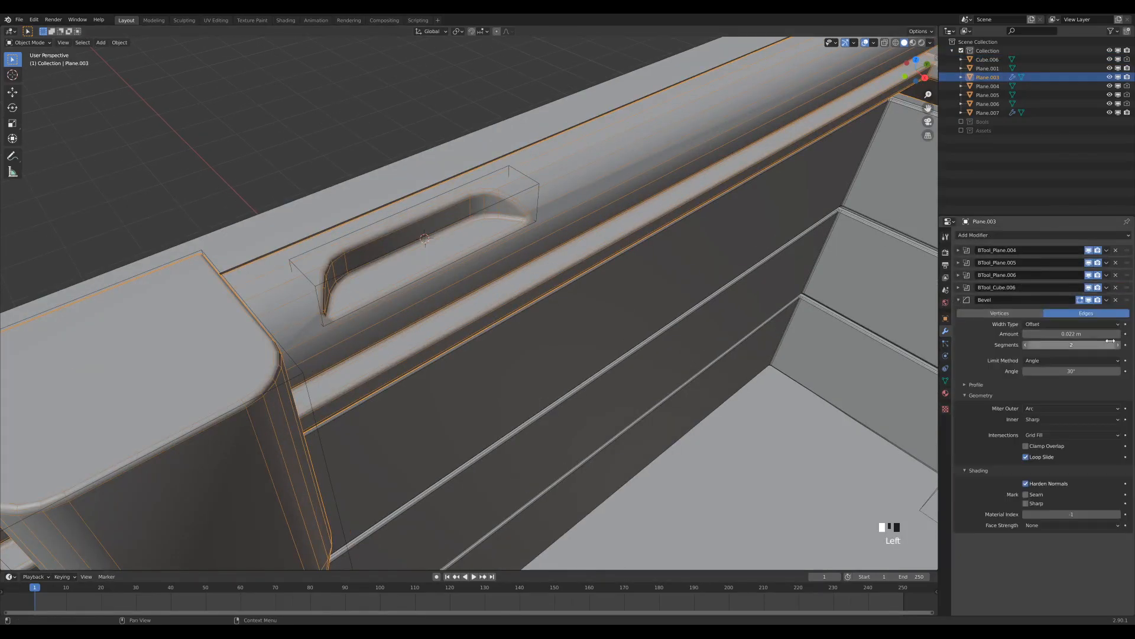
{"action": "mouse_move", "coordinate": [1106, 334]}
{"action": "left_mouse_down", "text": "shift"}
{"action": "mouse_move", "coordinate": [1064, 333]}
{"action": "mouse_move", "coordinate": [1085, 329]}
{"action": "left_mouse_up", "text": "shift"}
{"action": "scroll", "coordinate": [551, 220], "scroll_direction": "down", "scroll_amount": 5}
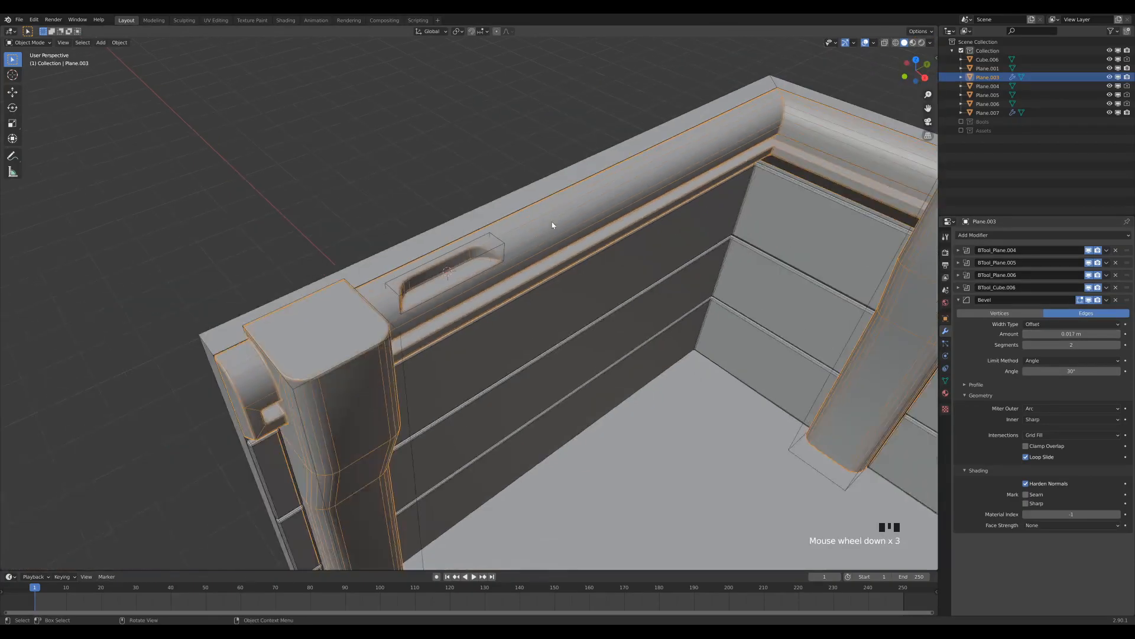
{"action": "left_click", "coordinate": [455, 155]}
{"action": "scroll", "coordinate": [561, 238], "scroll_direction": "up", "scroll_amount": 3}
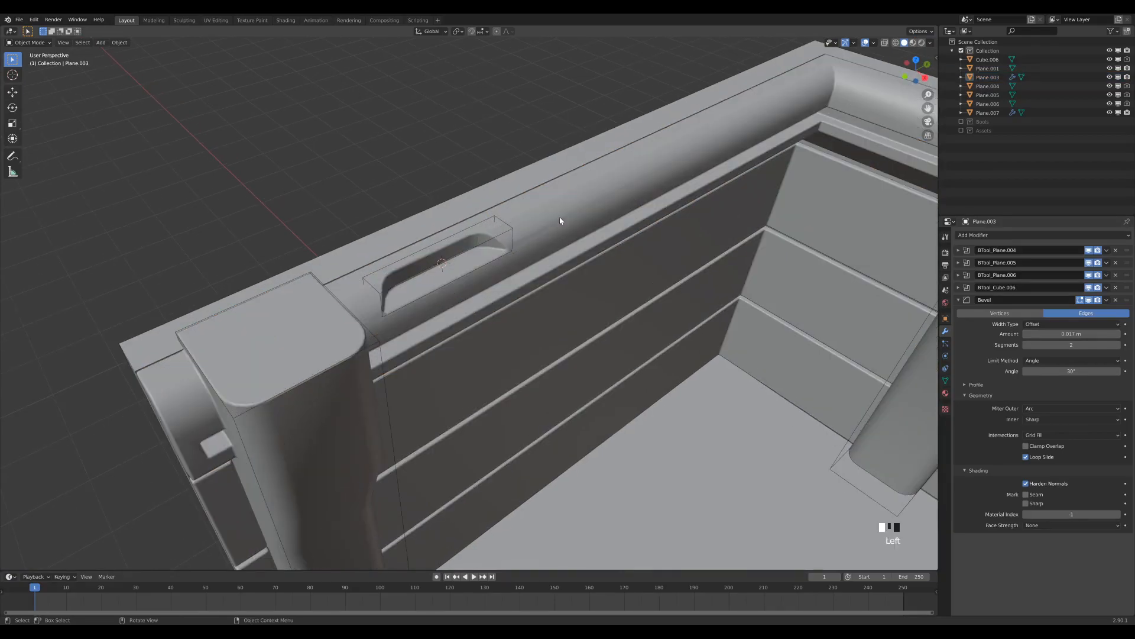
{"action": "left_click", "coordinate": [559, 216]}
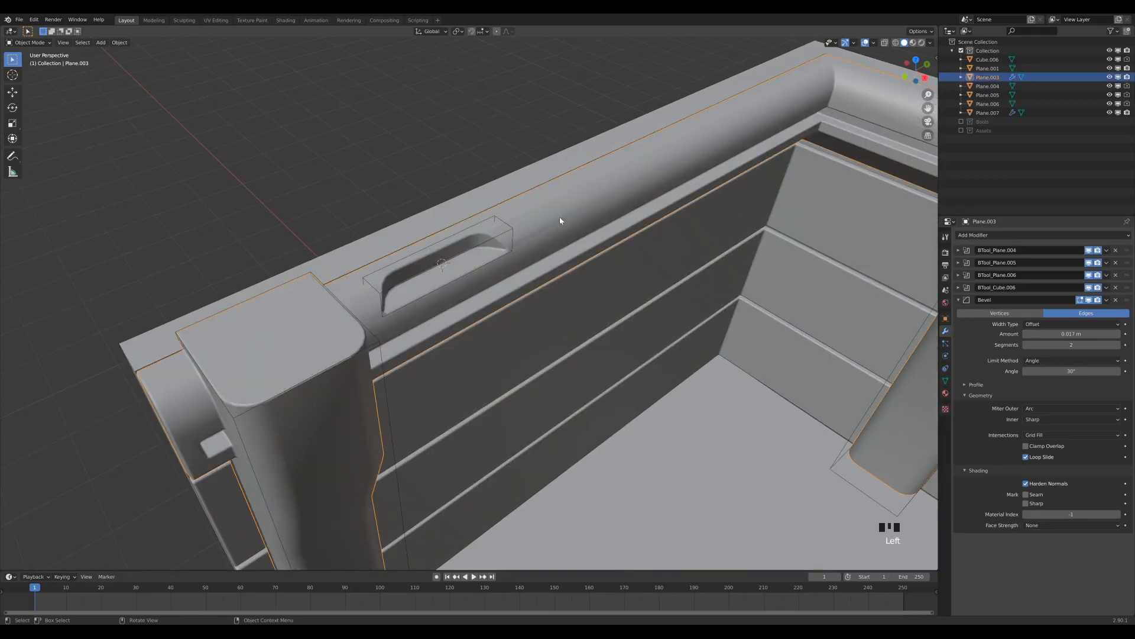
- Add an Array modifier to the top rail's cutter block with a count of 3 and relative offsets of 0 in X and 1.5 in Y
{"action": "left_click", "coordinate": [512, 233]}
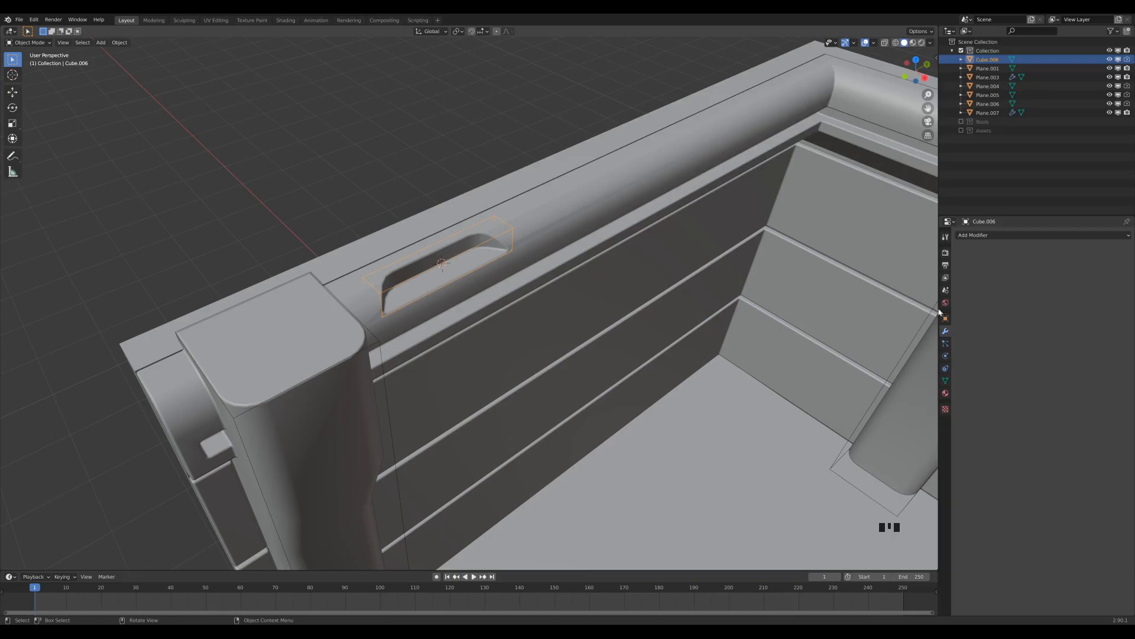
{"action": "left_click", "coordinate": [981, 237]}
{"action": "left_click", "coordinate": [962, 255]}
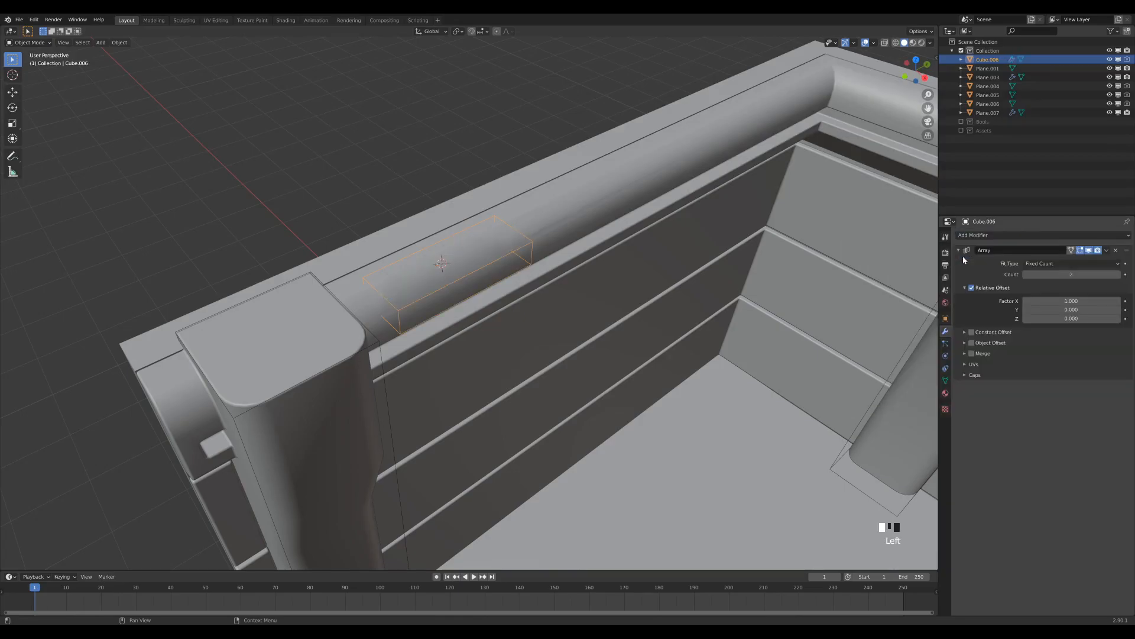
{"action": "left_click", "coordinate": [1078, 302]}
{"action": "type", "text": "0"}
{"action": "key", "text": "Return"}
{"action": "left_click", "coordinate": [1071, 309]}
{"action": "left_click", "coordinate": [1071, 309]}
{"action": "type", "text": "1.5"}
{"action": "key", "text": "Return"}
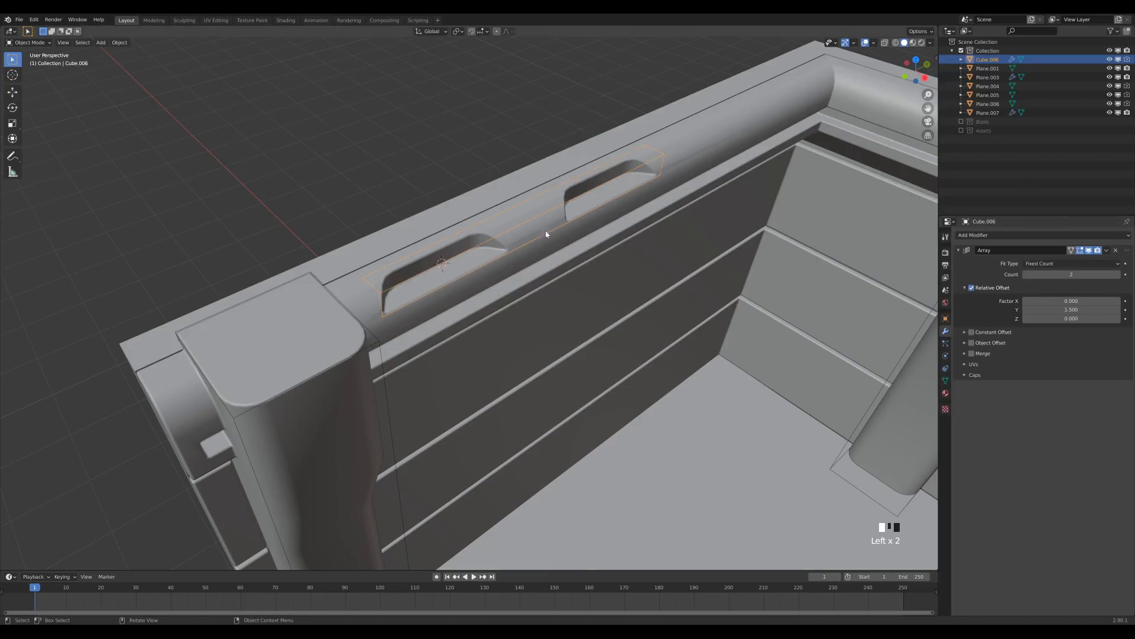
{"action": "left_click", "coordinate": [1117, 275]}
- Scale the cutter block's mesh in Edit Mode by about 1.12 along the Y axis
{"action": "middle_click_drag", "start_coordinate": [734, 234], "coordinate": [621, 237]}
{"action": "scroll", "coordinate": [591, 300], "scroll_direction": "down", "scroll_amount": 5}
{"action": "middle_click_drag", "start_coordinate": [591, 300], "coordinate": [625, 312]}
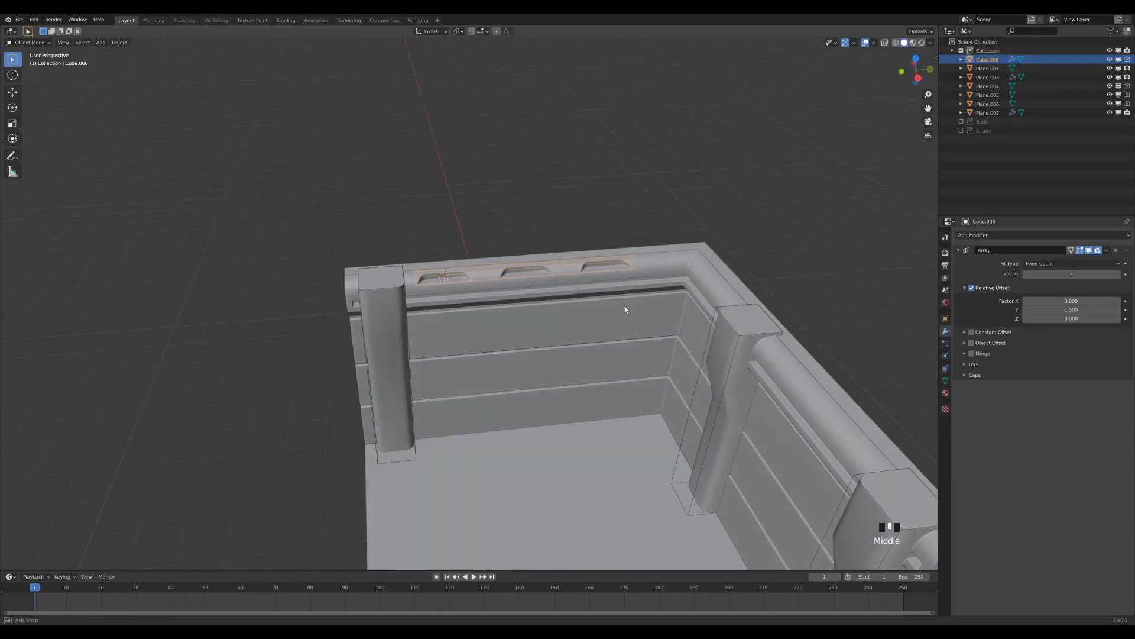
{"action": "scroll", "coordinate": [531, 277], "scroll_direction": "up", "scroll_amount": 2}
{"action": "scroll", "coordinate": [463, 292], "scroll_direction": "up", "scroll_amount": 2}
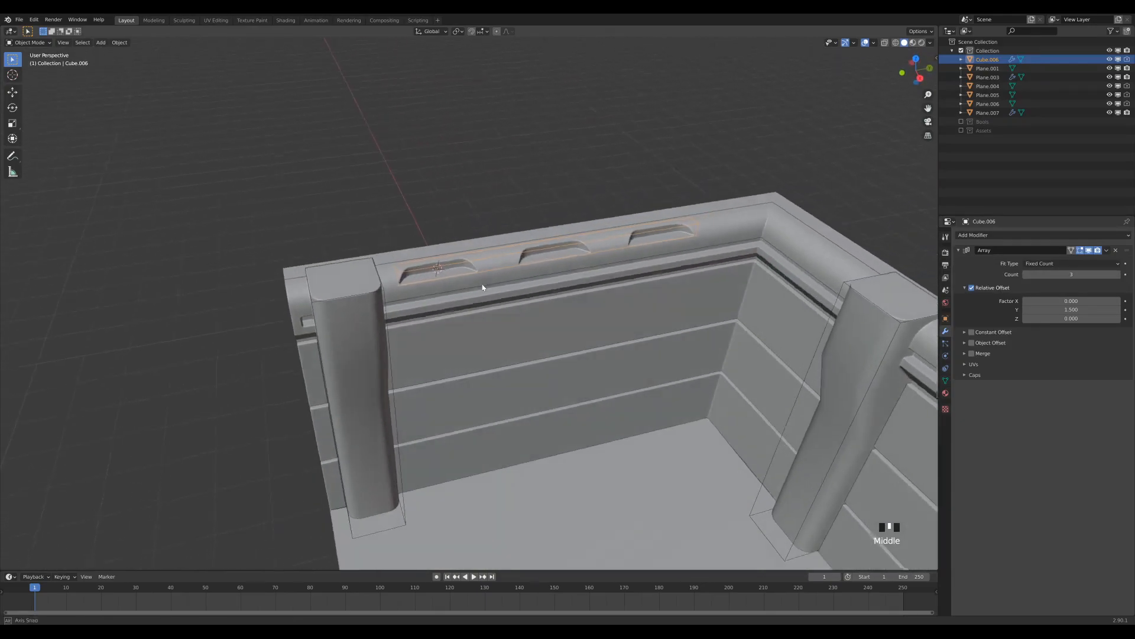
{"action": "key", "text": "Tab"}
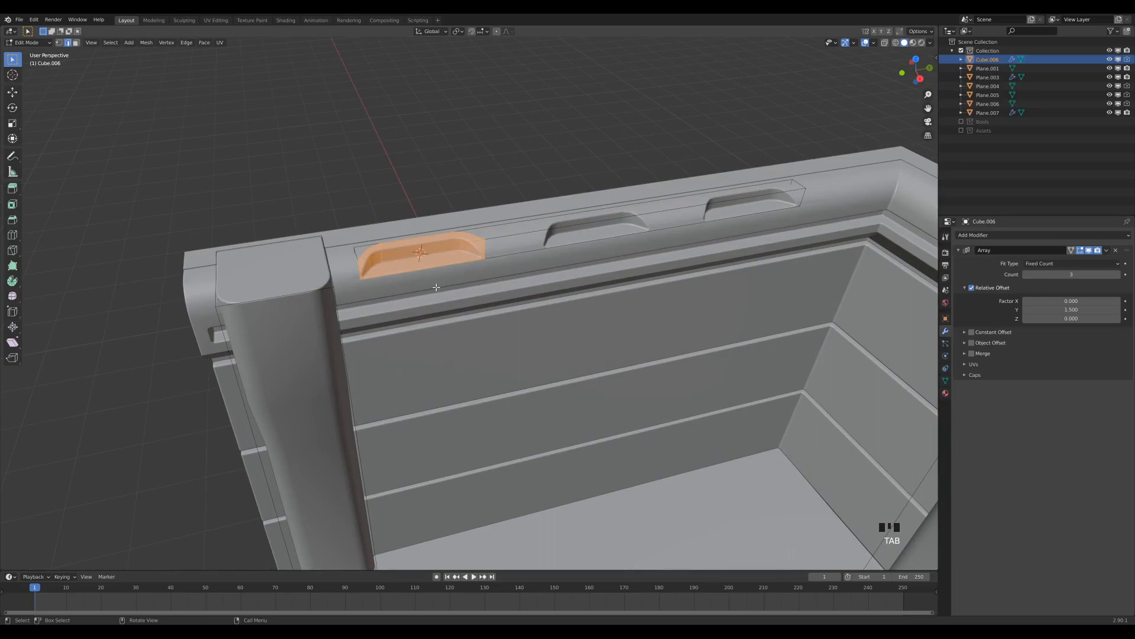
{"action": "key", "text": "s"}
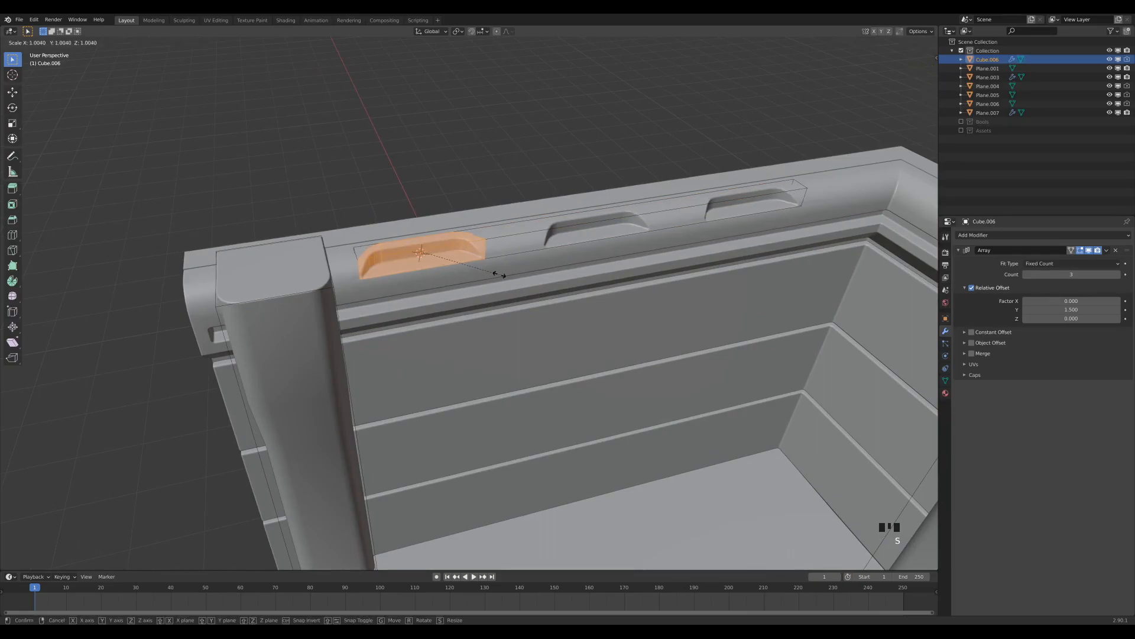
{"action": "key", "text": "y"}
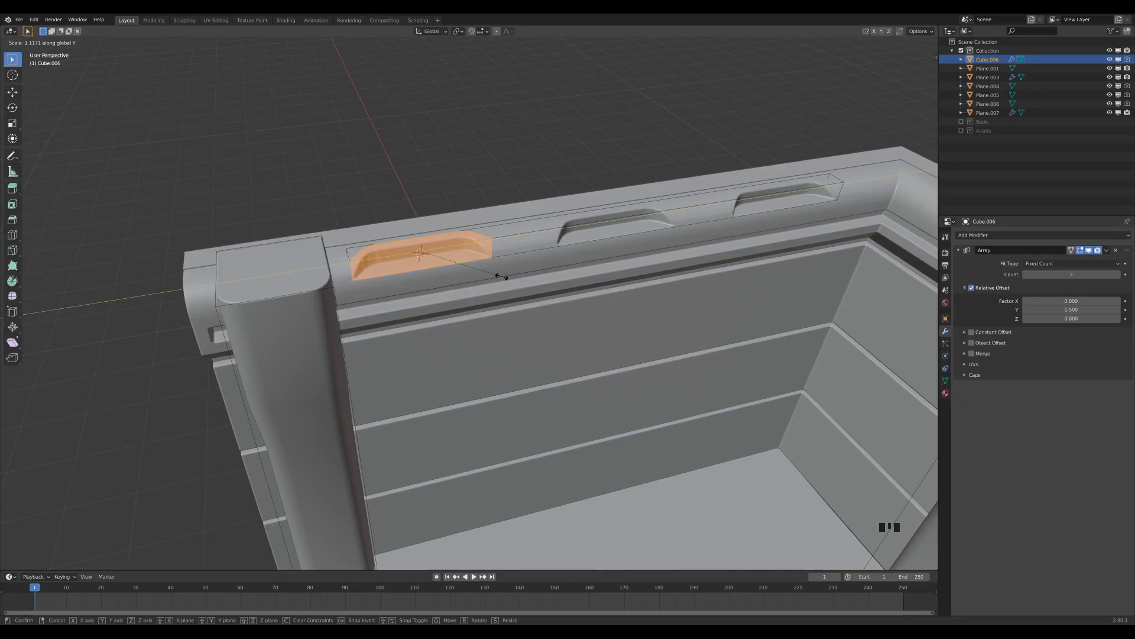
{"action": "left_click", "coordinate": [502, 276]}
- Return to Object Mode and shift the row of cutters slightly along the positive Y axis to centre it on the rail
{"action": "key", "text": "Tab"}
{"action": "key", "text": "g"}
{"action": "key", "text": "y"}
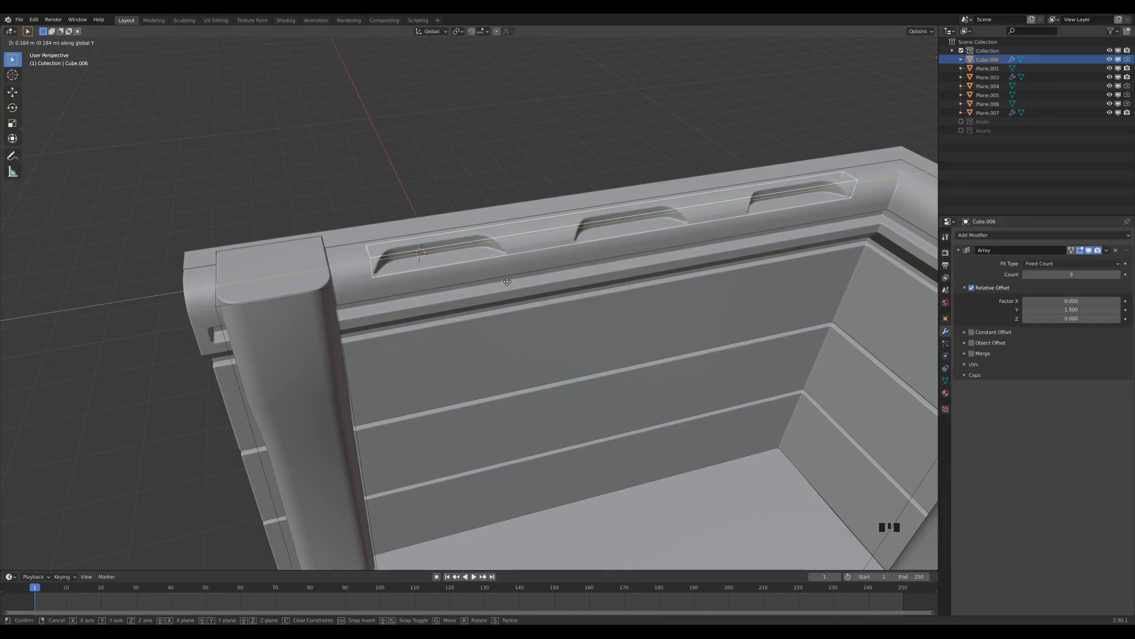
{"action": "left_click", "coordinate": [503, 279]}
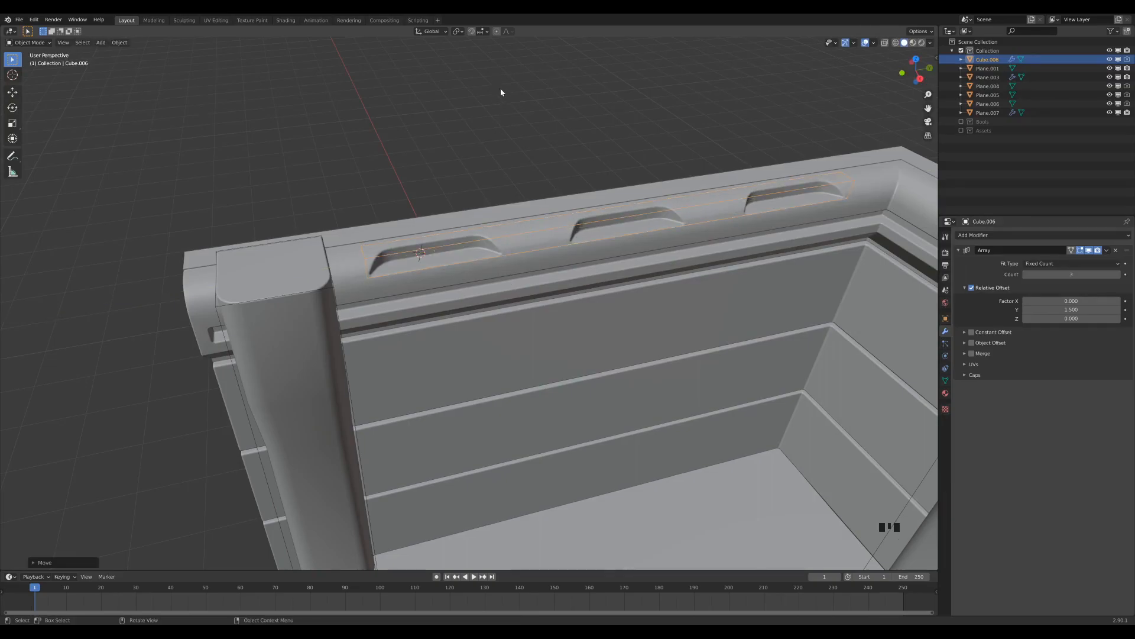
- Move the middle pillar's object about -0.16 m along the X axis, closer to the wall corner
{"action": "scroll", "coordinate": [498, 87], "scroll_direction": "down", "scroll_amount": 4}
{"action": "middle_click_drag", "start_coordinate": [582, 301], "coordinate": [658, 264]}
{"action": "scroll", "coordinate": [641, 257], "scroll_direction": "up", "scroll_amount": 5}
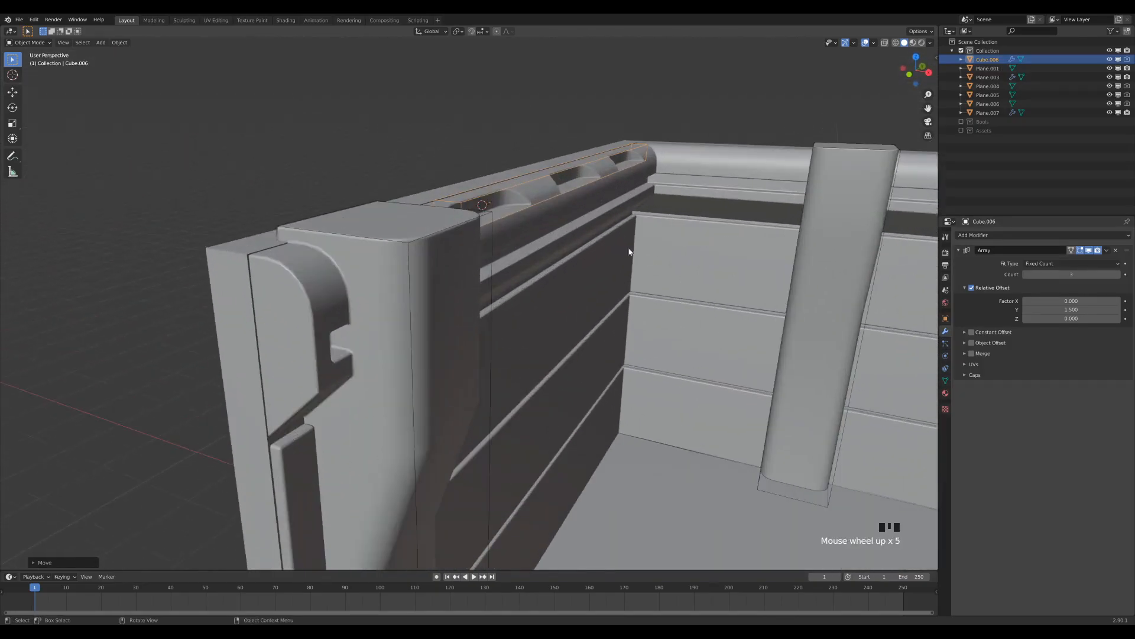
{"action": "middle_click_drag", "start_coordinate": [477, 214], "coordinate": [636, 229]}
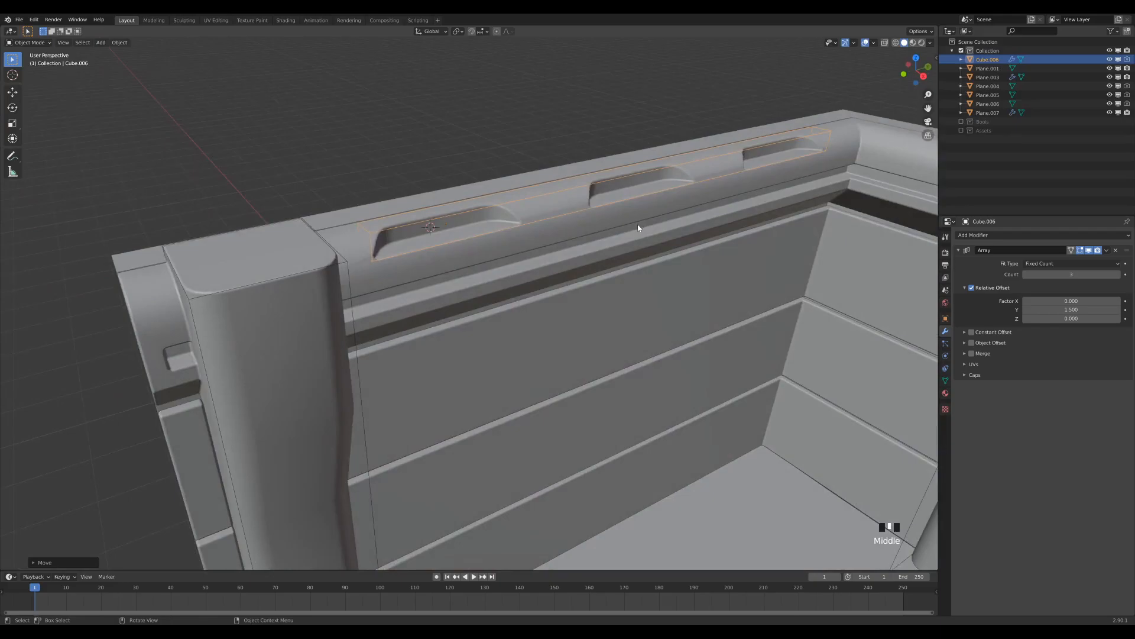
{"action": "scroll", "coordinate": [541, 220], "scroll_direction": "down", "scroll_amount": 3}
{"action": "middle_click_drag", "start_coordinate": [841, 312], "coordinate": [633, 172]}
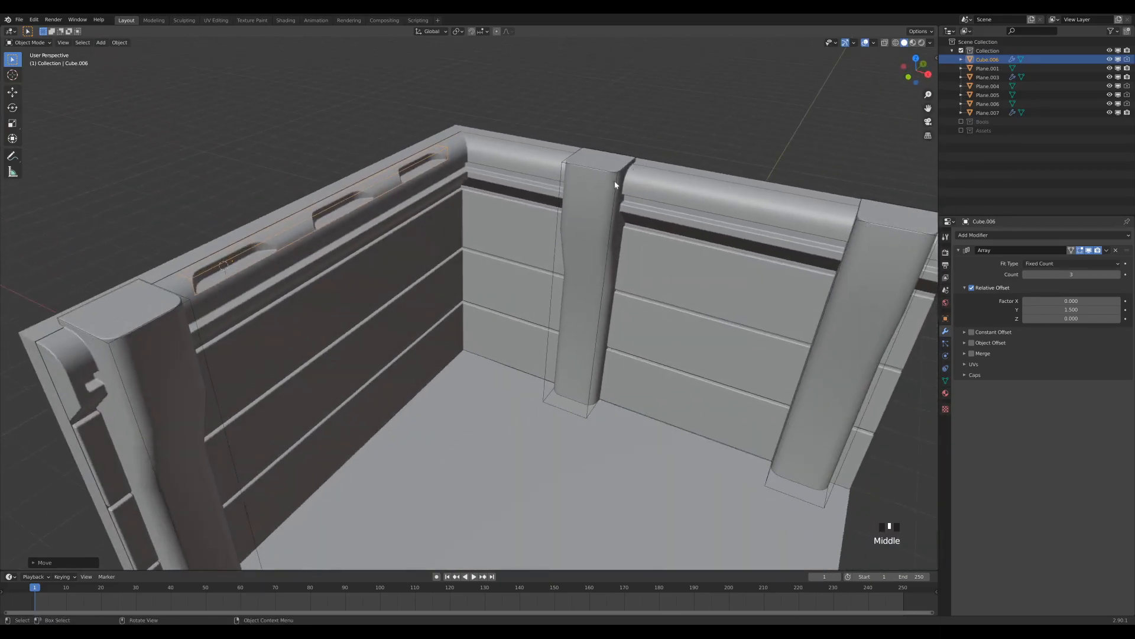
{"action": "left_click", "coordinate": [612, 219]}
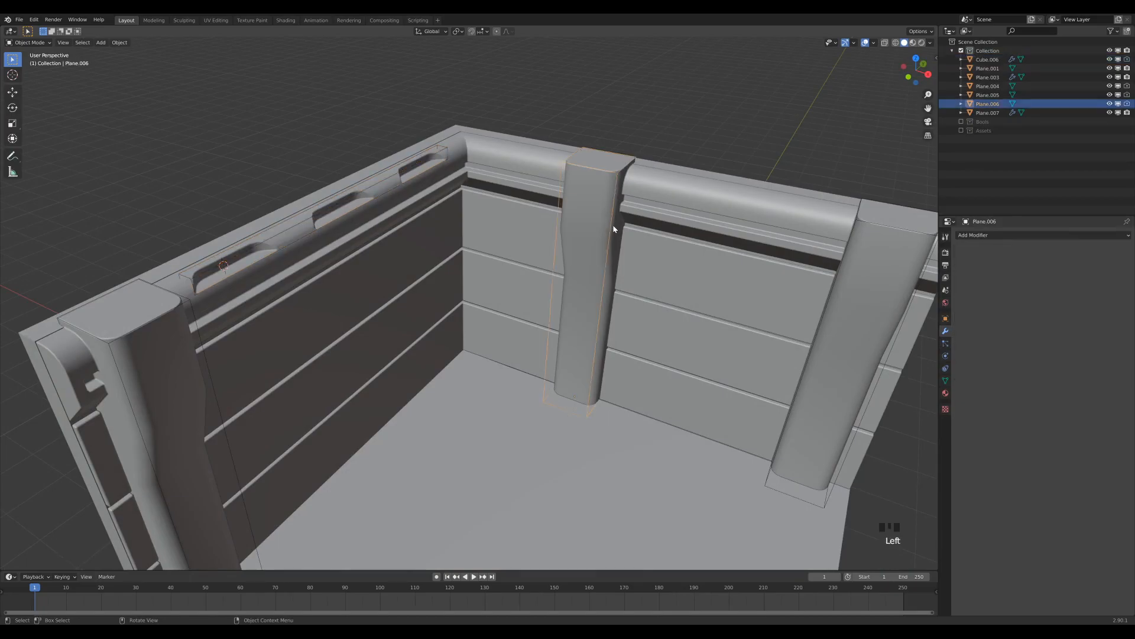
{"action": "key", "text": "g"}
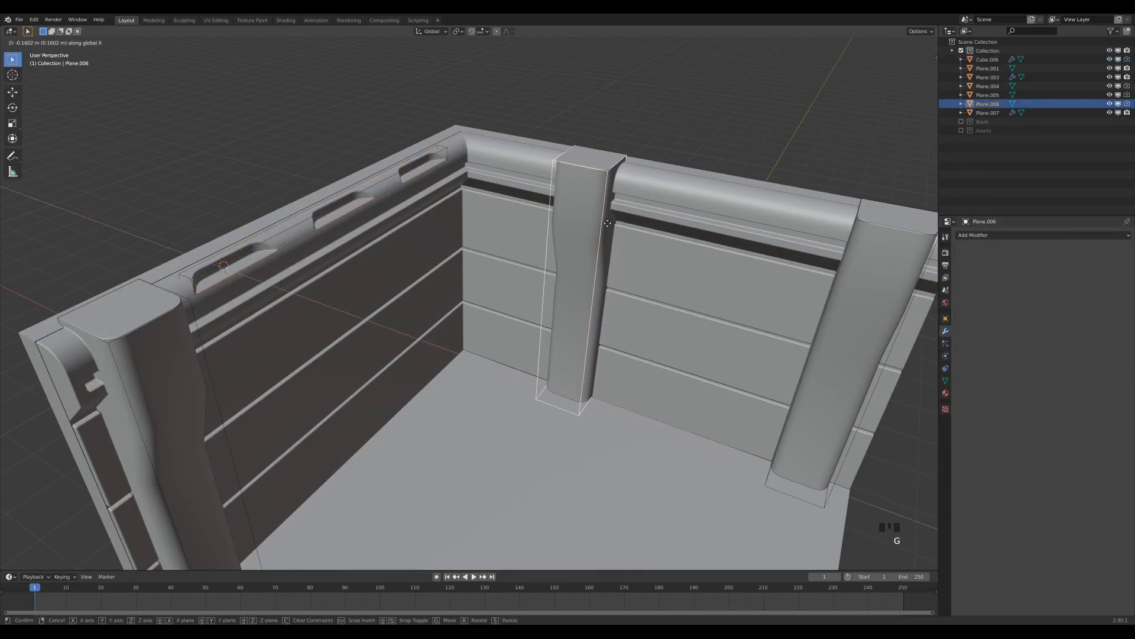
{"action": "left_click", "coordinate": [607, 222]}
- Make a linked duplicate of the arrayed rail cutter over the floor and rotate it -90° about Z in top view
{"action": "left_click", "coordinate": [388, 180]}
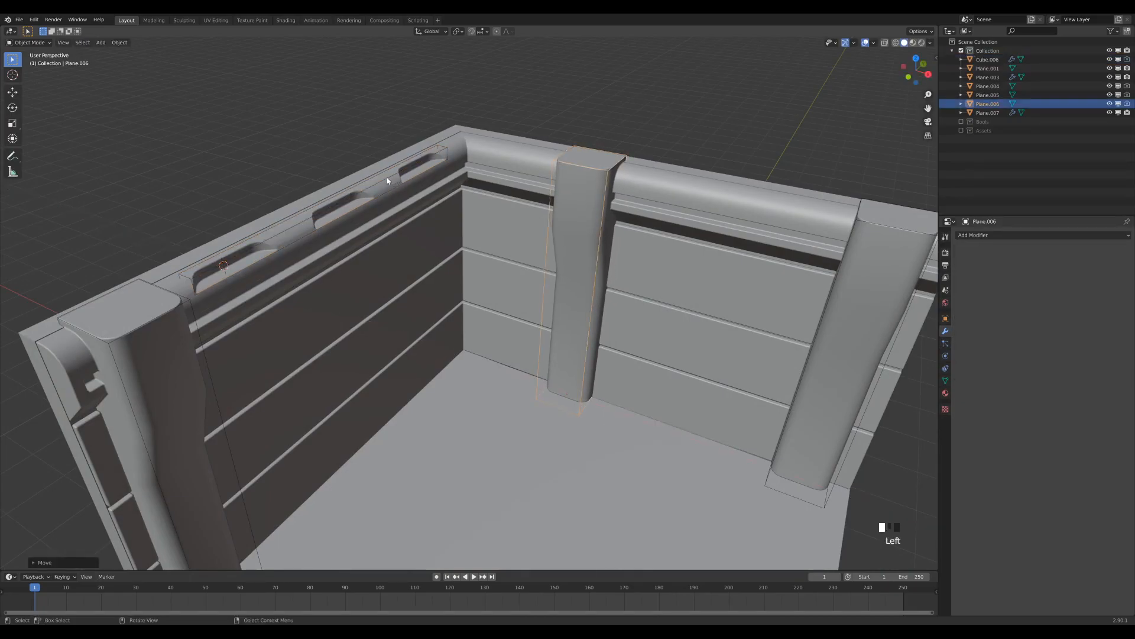
{"action": "middle_click_drag", "start_coordinate": [367, 148], "coordinate": [548, 129], "text": "shift"}
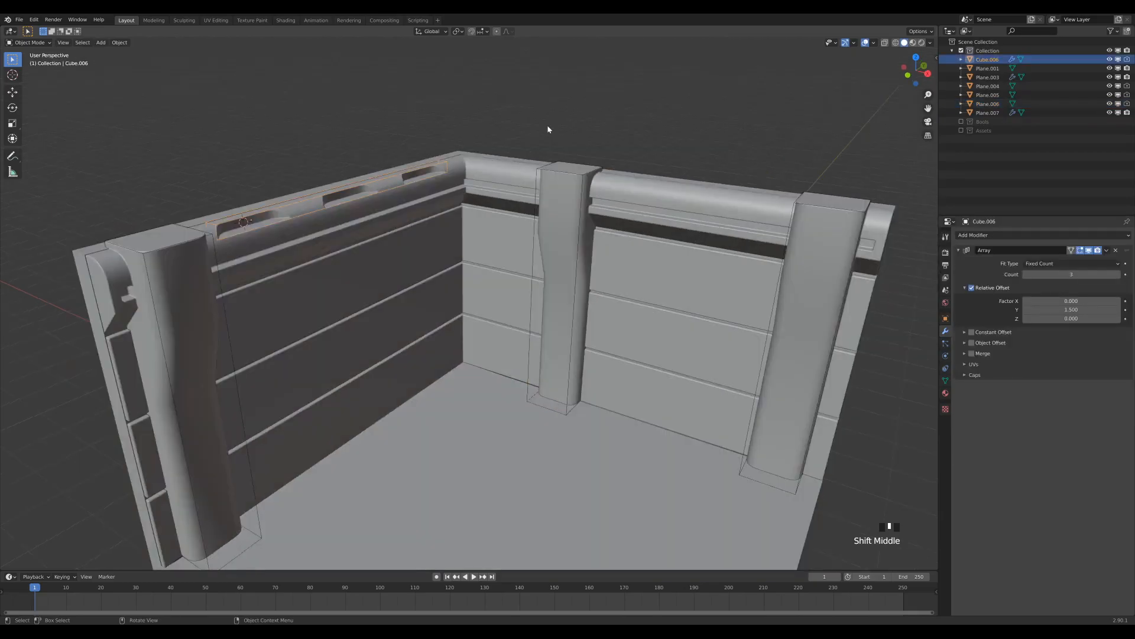
{"action": "key", "text": "KP_7"}
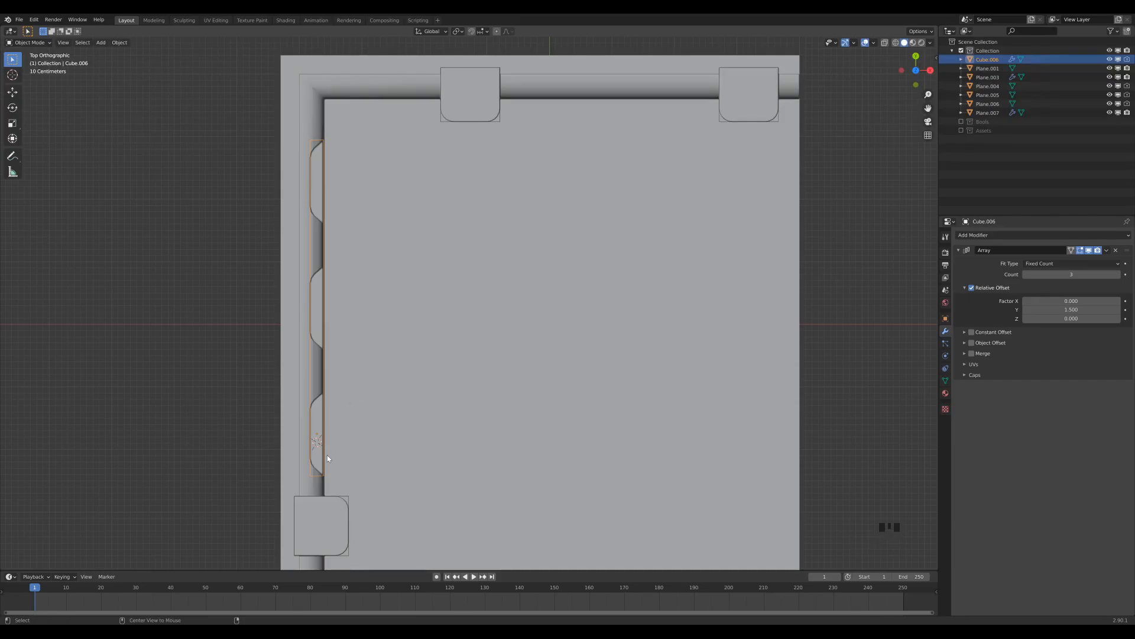
{"action": "key", "text": "alt+d"}
{"action": "left_click", "coordinate": [511, 307]}
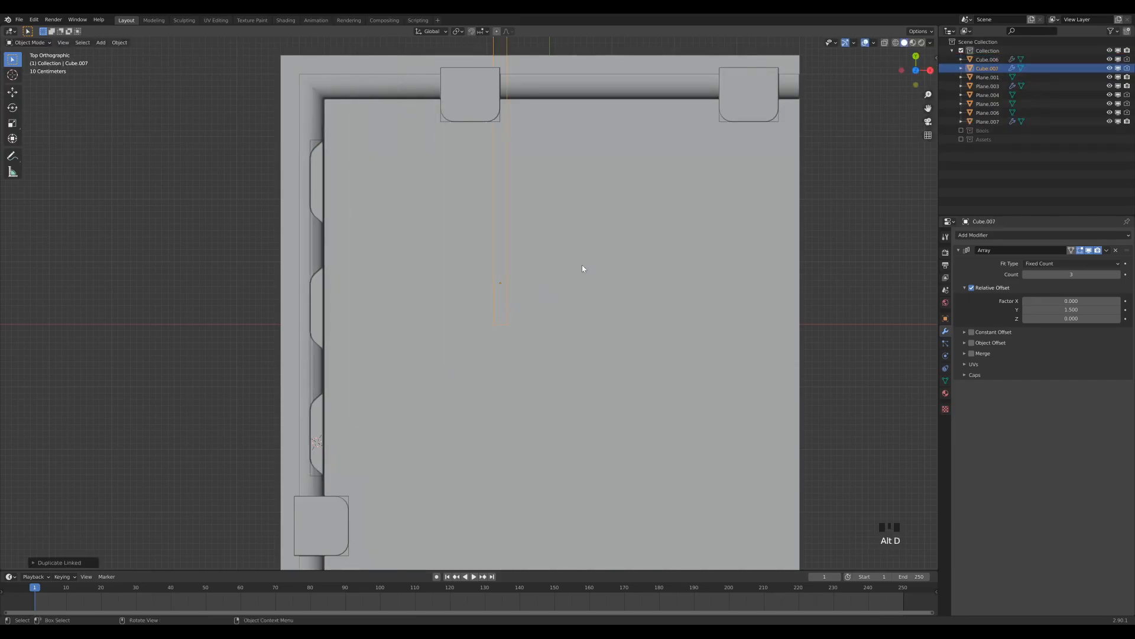
{"action": "key", "text": "r"}
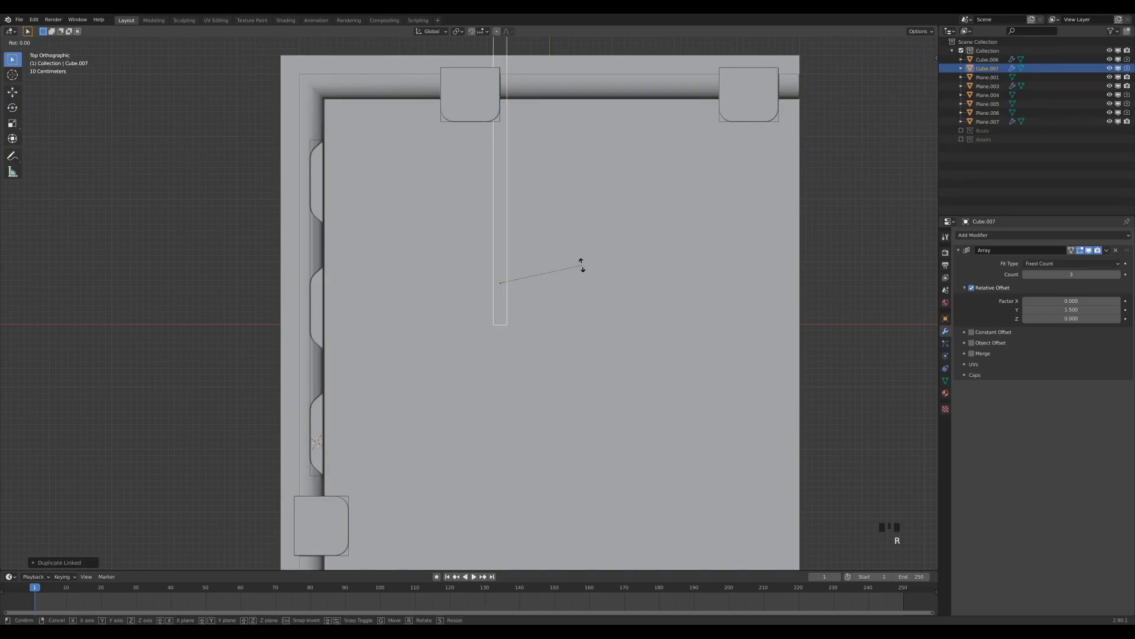
{"action": "type", "text": "z"}
{"action": "type", "text": "-90"}
{"action": "key", "text": "Return"}
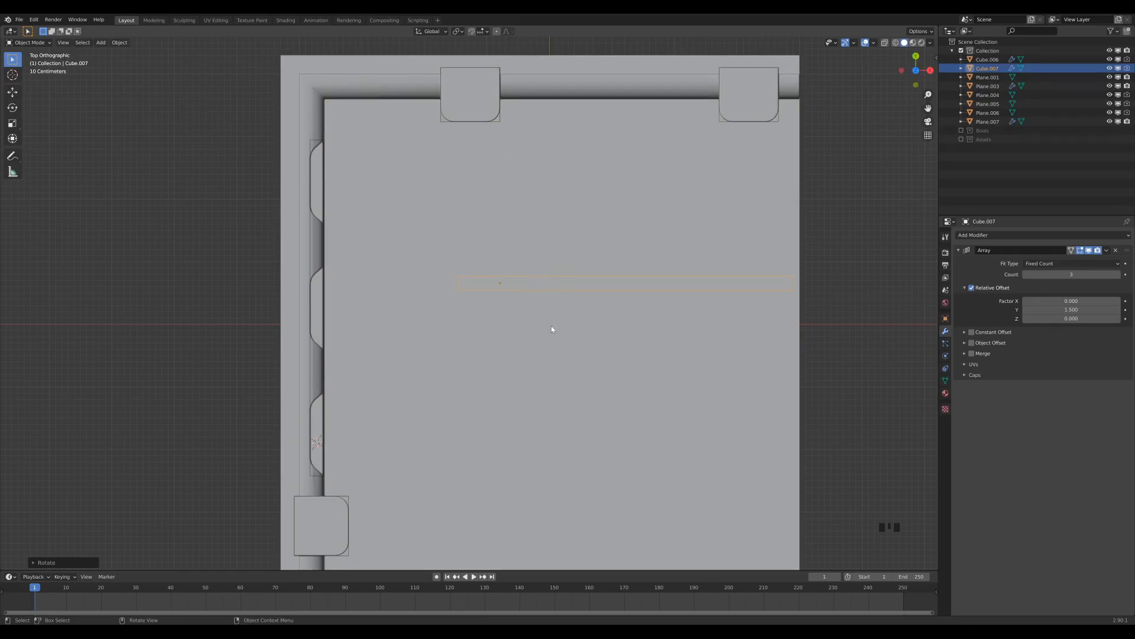
- Move the rotated cutter onto the adjacent wall's rail between the two pillars and set its array count to 2
{"action": "key", "text": "g"}
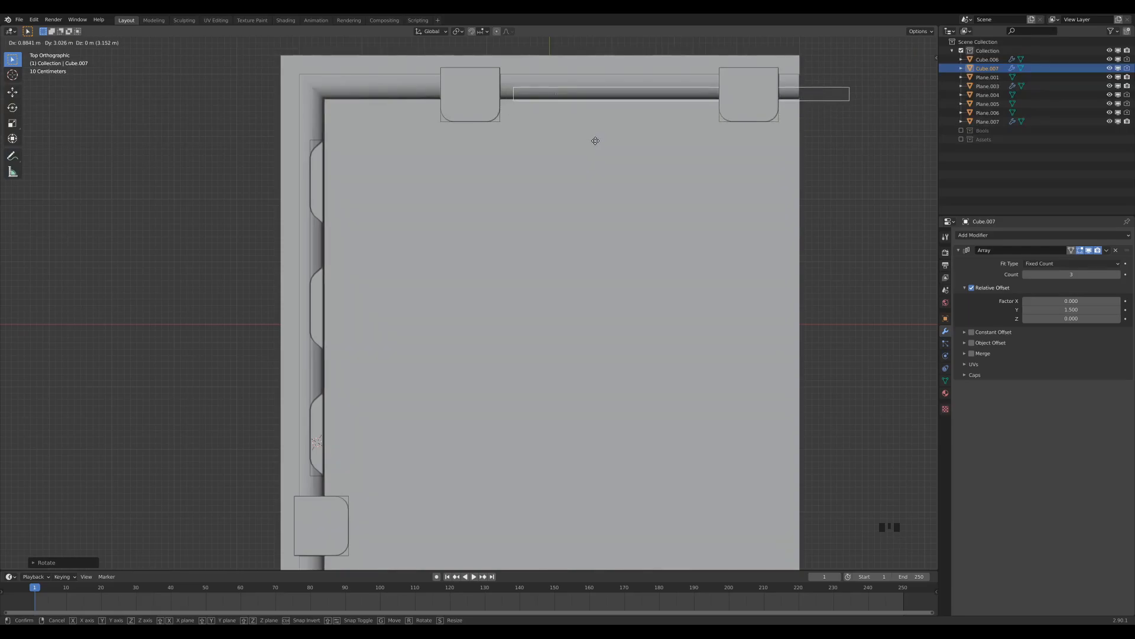
{"action": "left_click", "coordinate": [599, 141]}
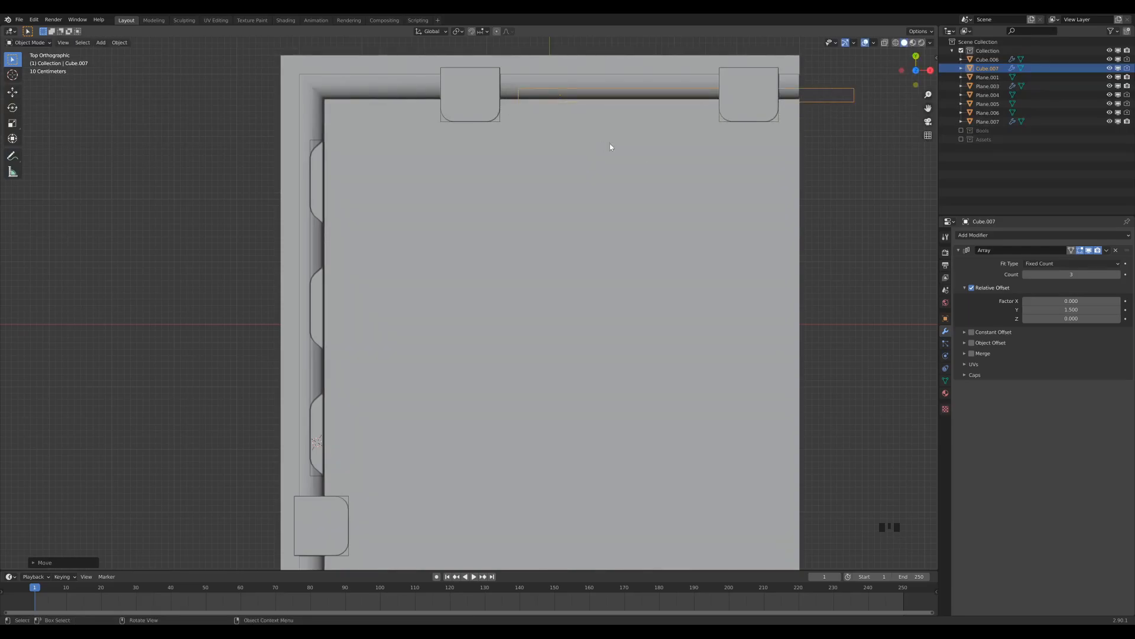
{"action": "left_click", "coordinate": [1026, 275]}
- Cut the duplicated cutter out of the wall trim with a Boolean difference and place that modifier above the Bevel
{"action": "middle_click_drag", "start_coordinate": [709, 224], "coordinate": [814, 179]}
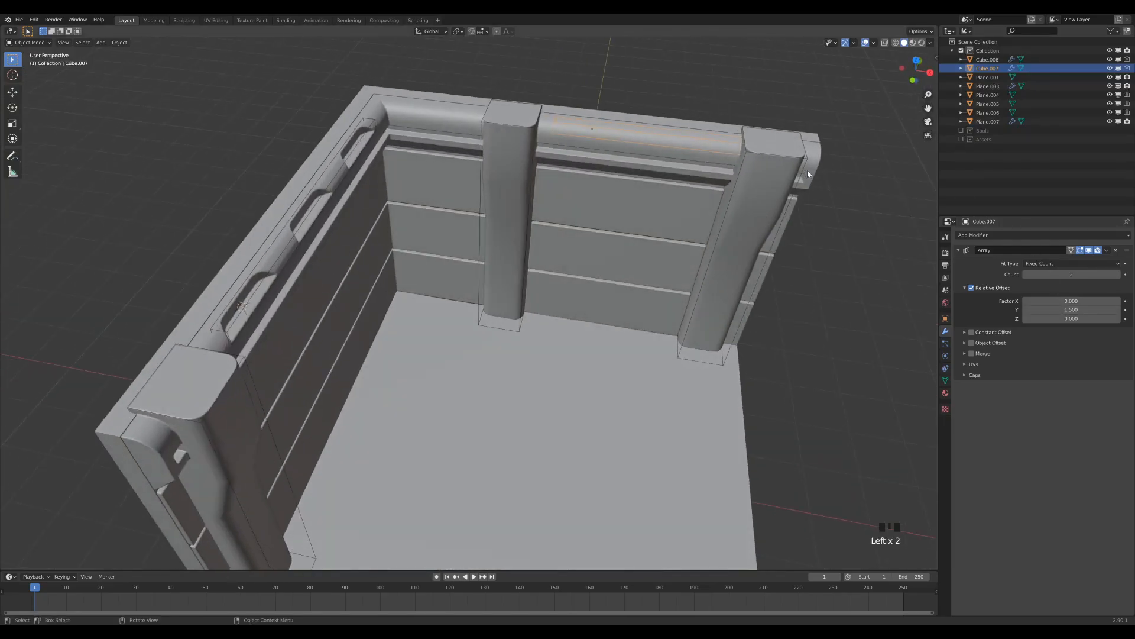
{"action": "left_click", "coordinate": [814, 150], "text": "shift"}
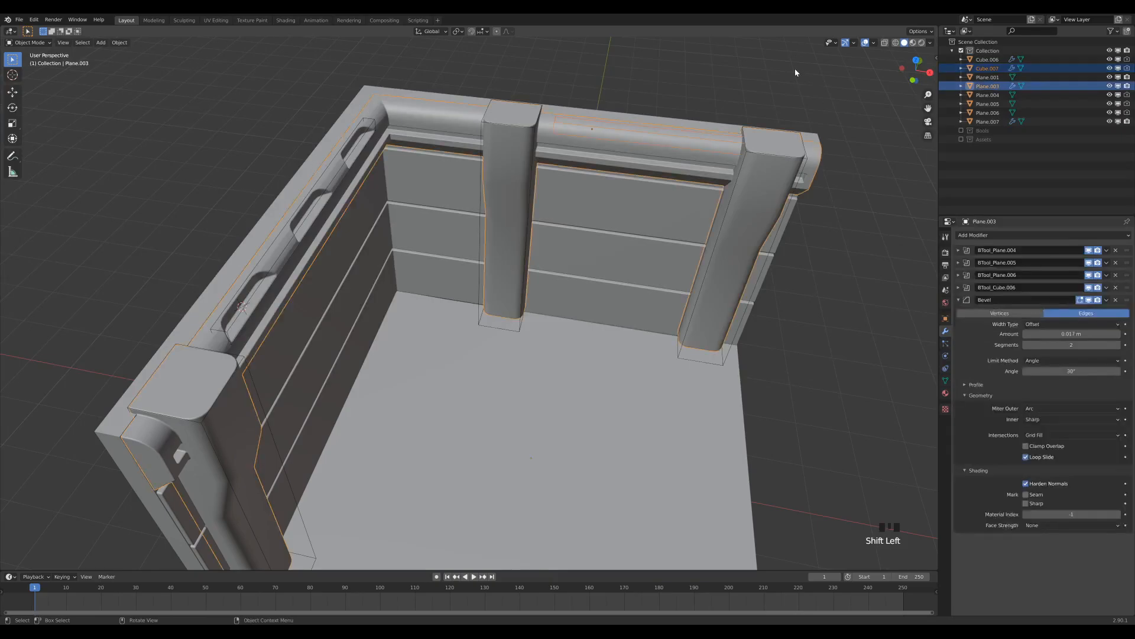
{"action": "key", "text": "ctrl+KP_Subtract"}
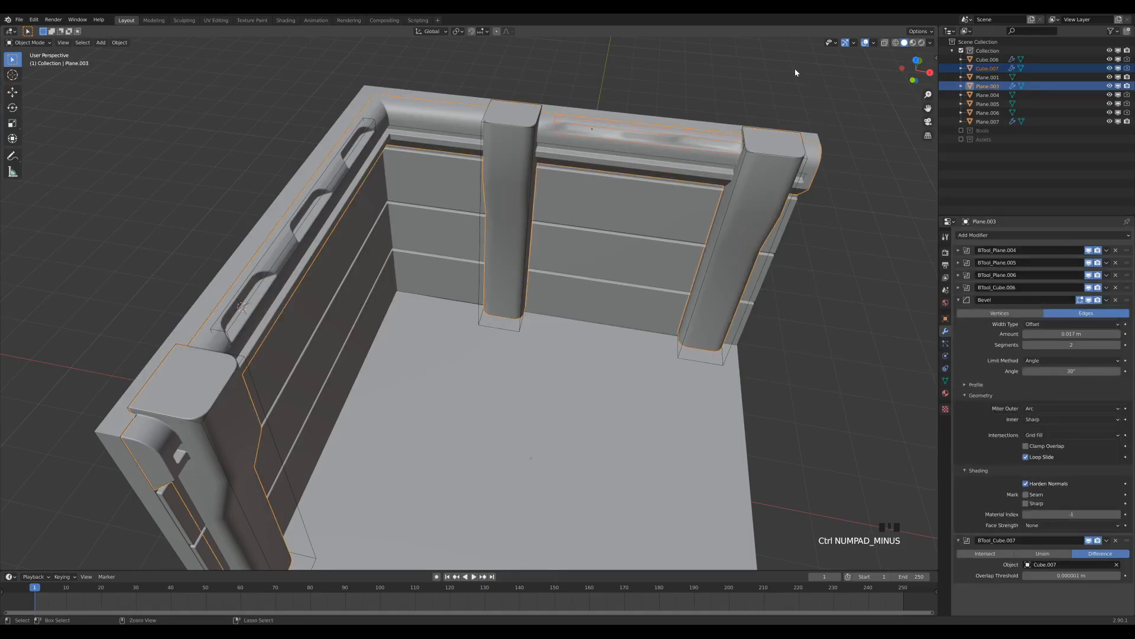
{"action": "left_click", "coordinate": [959, 300]}
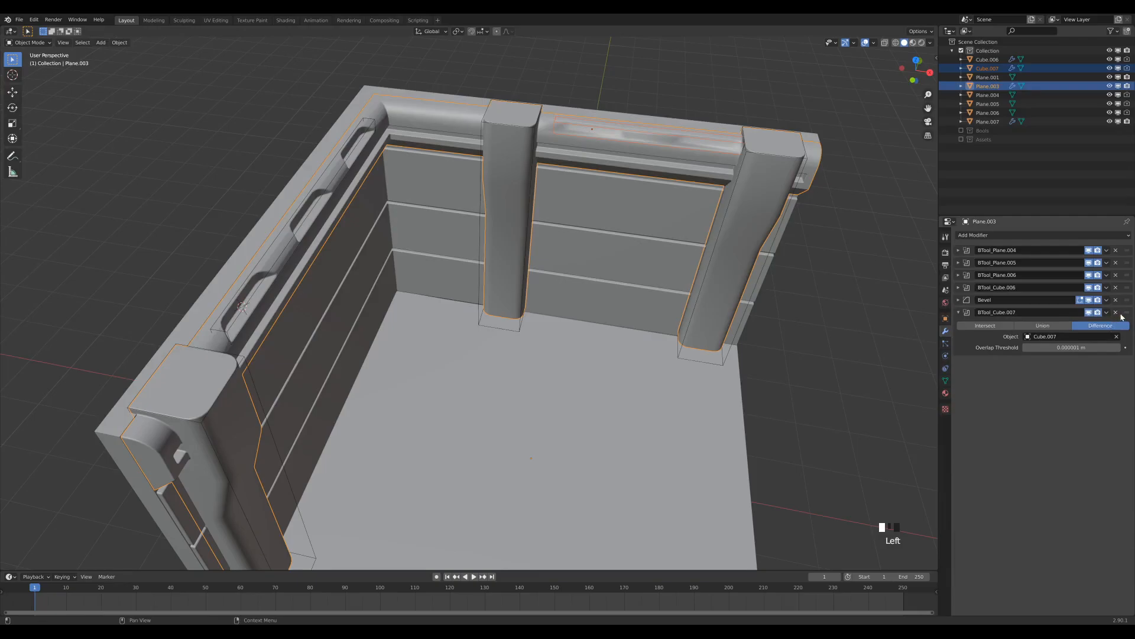
{"action": "left_click_drag", "start_coordinate": [1127, 312], "coordinate": [1122, 295]}
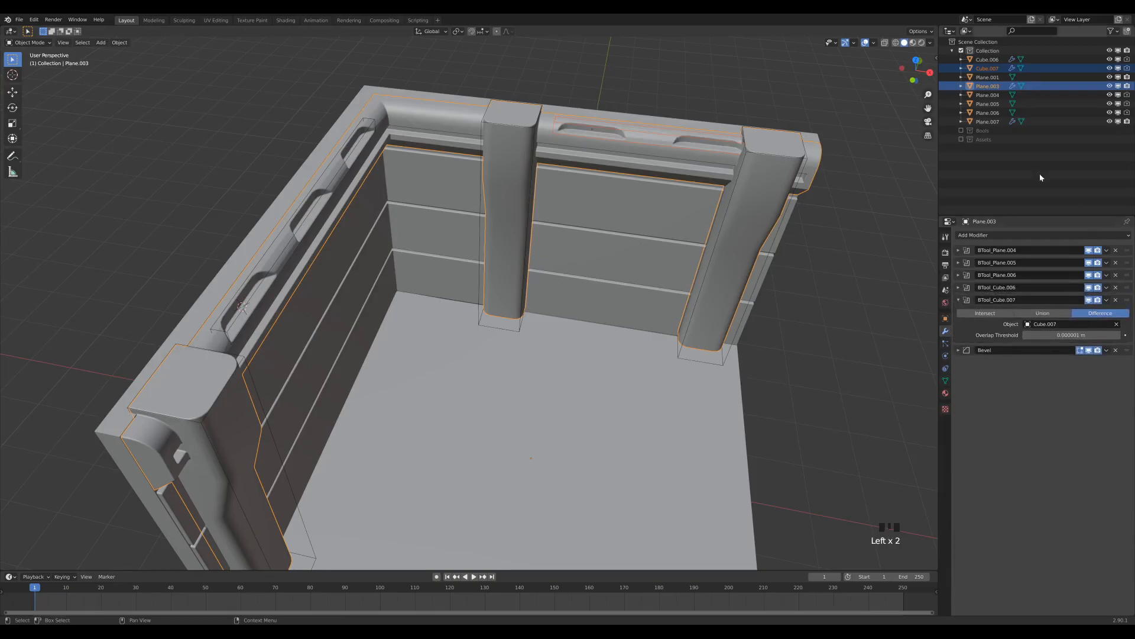
- Set the duplicated cutter's Array relative offset in Y to 1.240, then deselect it
{"action": "left_click", "coordinate": [667, 139]}
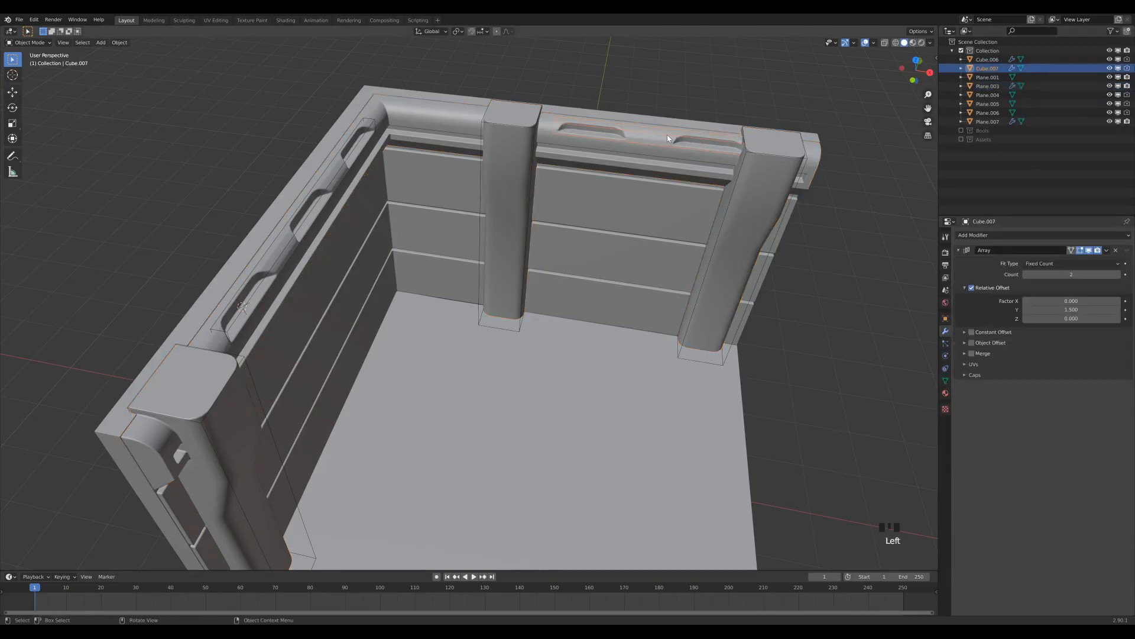
{"action": "left_click_drag", "start_coordinate": [1086, 309], "coordinate": [1074, 310], "text": "shift"}
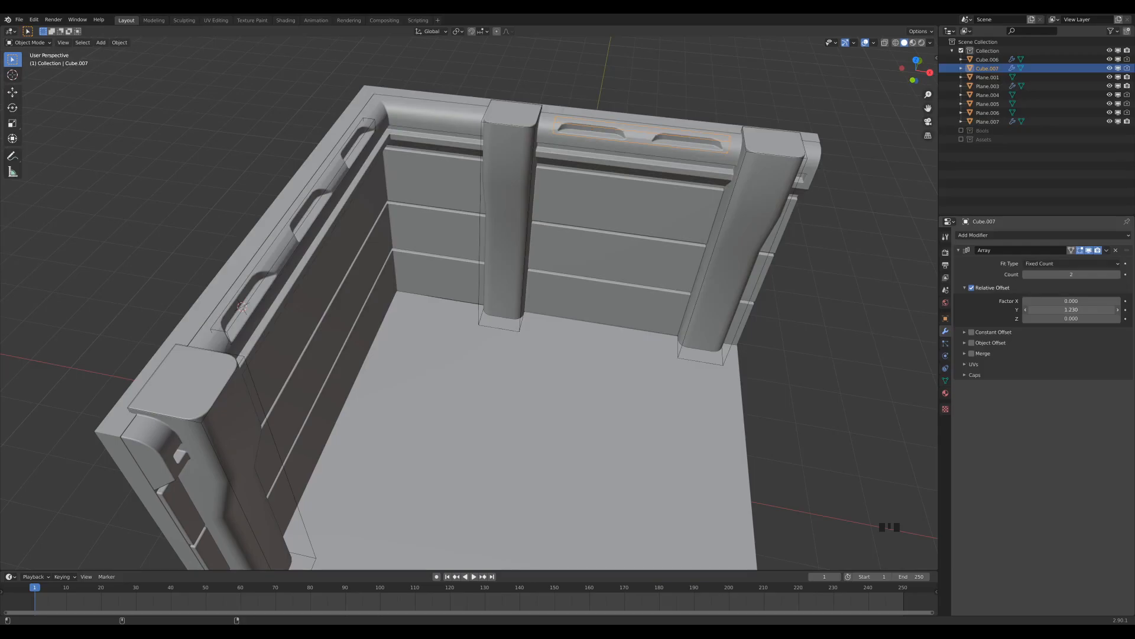
{"action": "left_click_drag", "start_coordinate": [1074, 309], "coordinate": [1074, 309], "text": "shift"}
{"action": "left_click", "coordinate": [736, 83]}
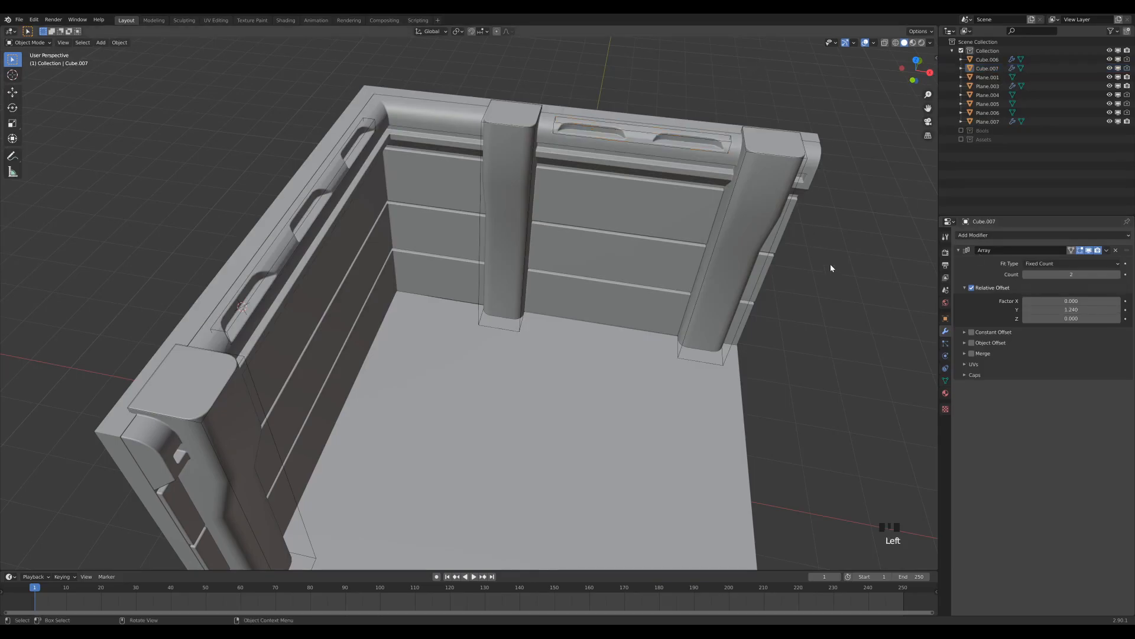
- In the wall panels object, hide every face except the six large front faces of the three panel rows on both walls
{"action": "scroll", "coordinate": [828, 264], "scroll_direction": "down", "scroll_amount": 5}
{"action": "middle_click_drag", "start_coordinate": [630, 272], "coordinate": [601, 264]}
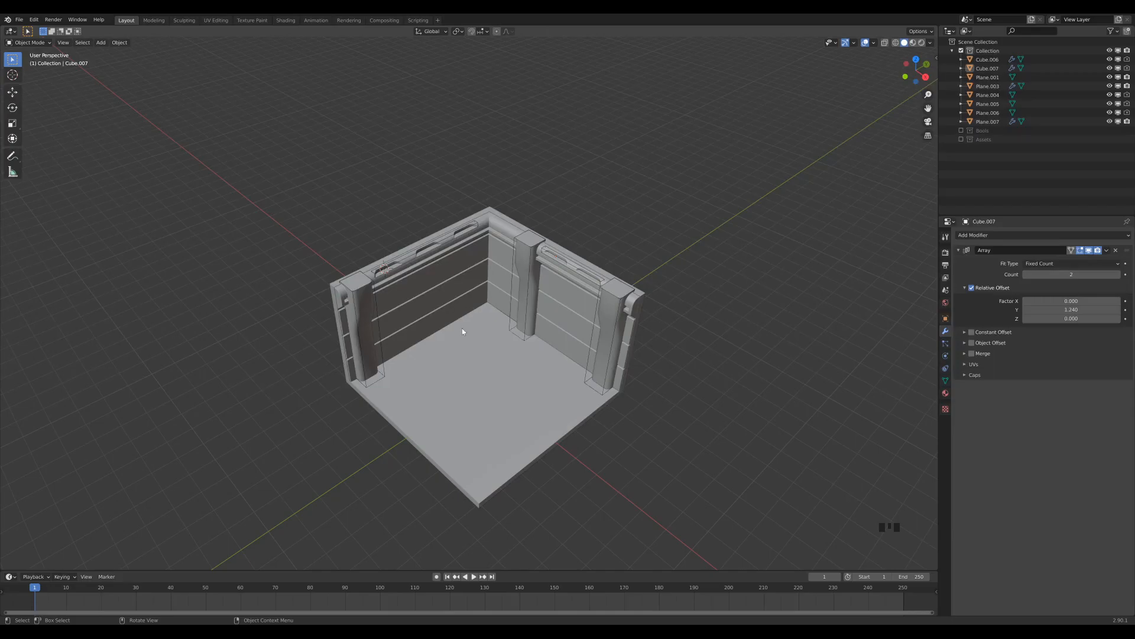
{"action": "middle_click_drag", "start_coordinate": [598, 400], "coordinate": [615, 375]}
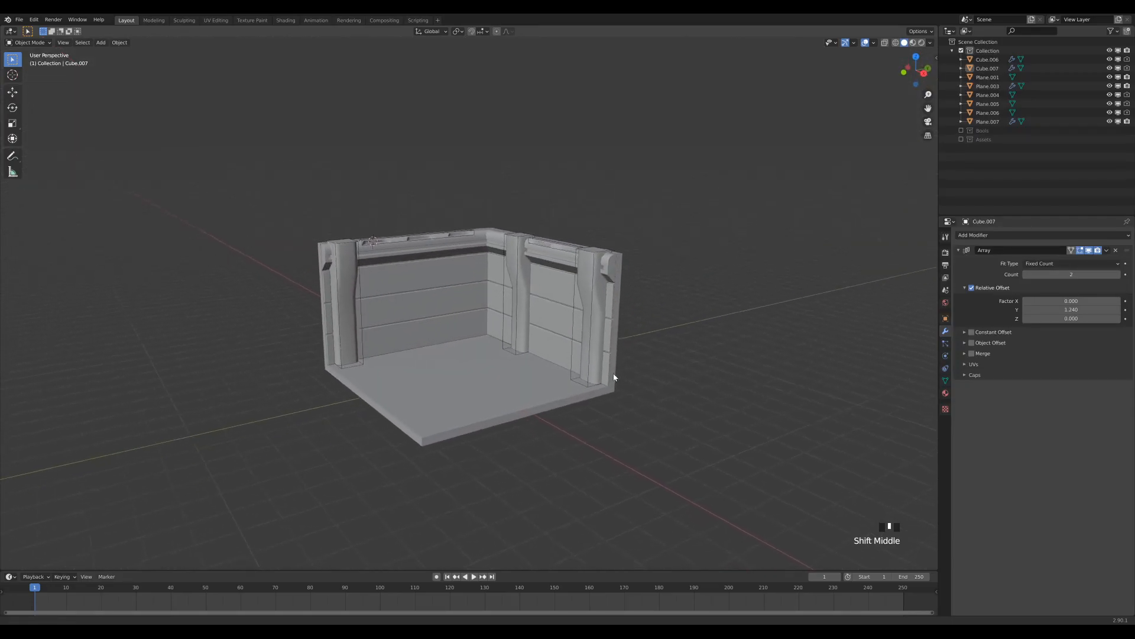
{"action": "scroll", "coordinate": [722, 382], "scroll_direction": "up", "scroll_amount": 2}
{"action": "middle_click_drag", "start_coordinate": [722, 381], "coordinate": [727, 346]}
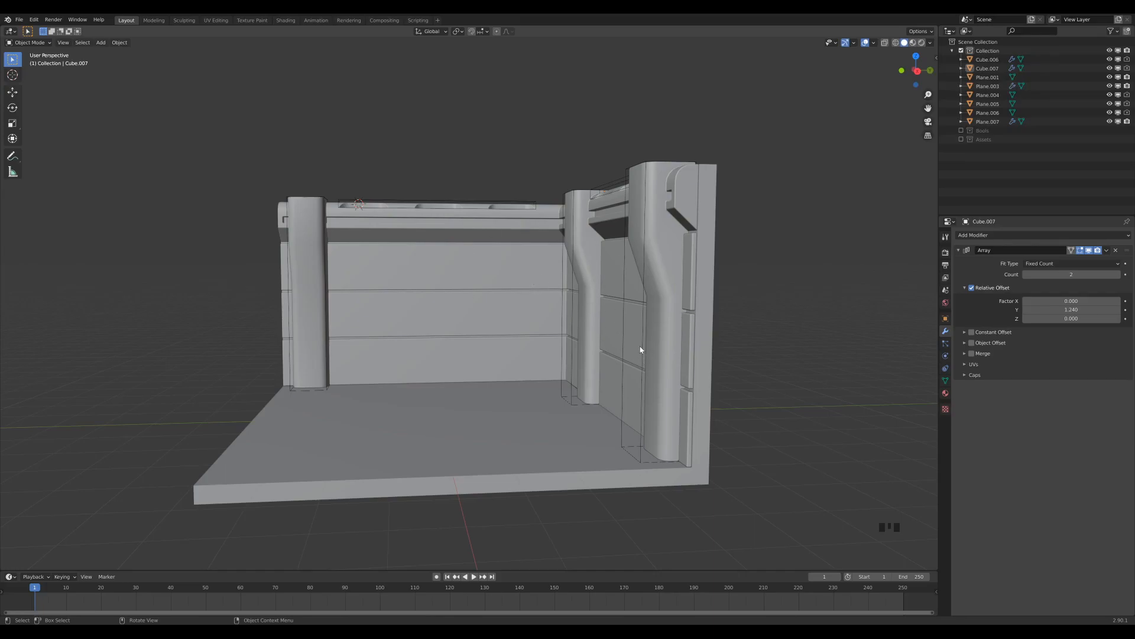
{"action": "left_click", "coordinate": [688, 330]}
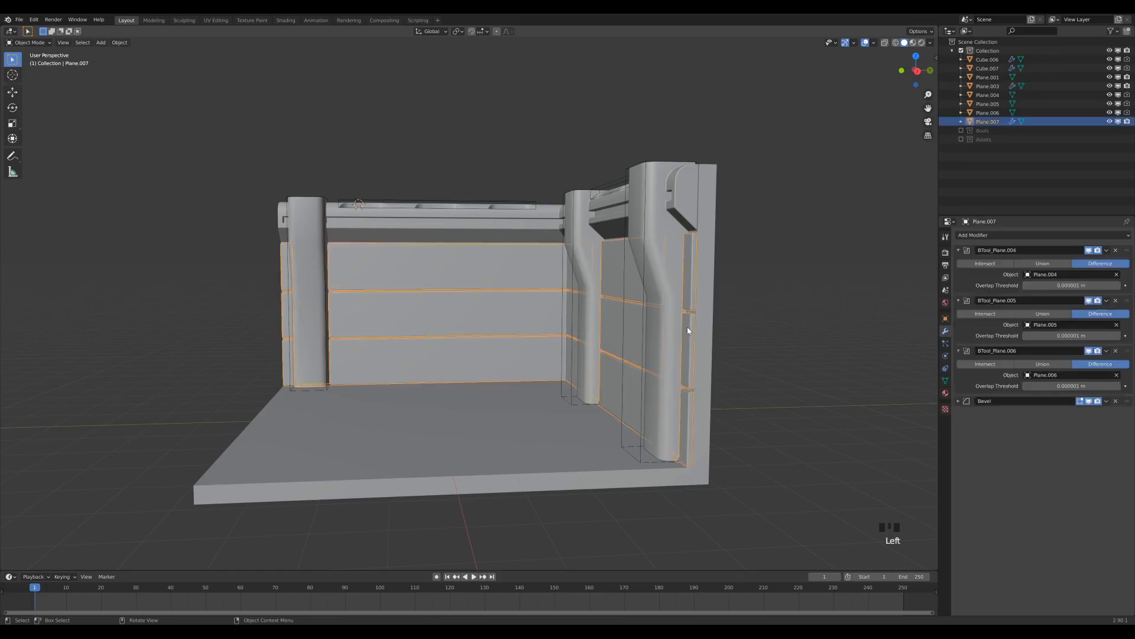
{"action": "key", "text": "Tab"}
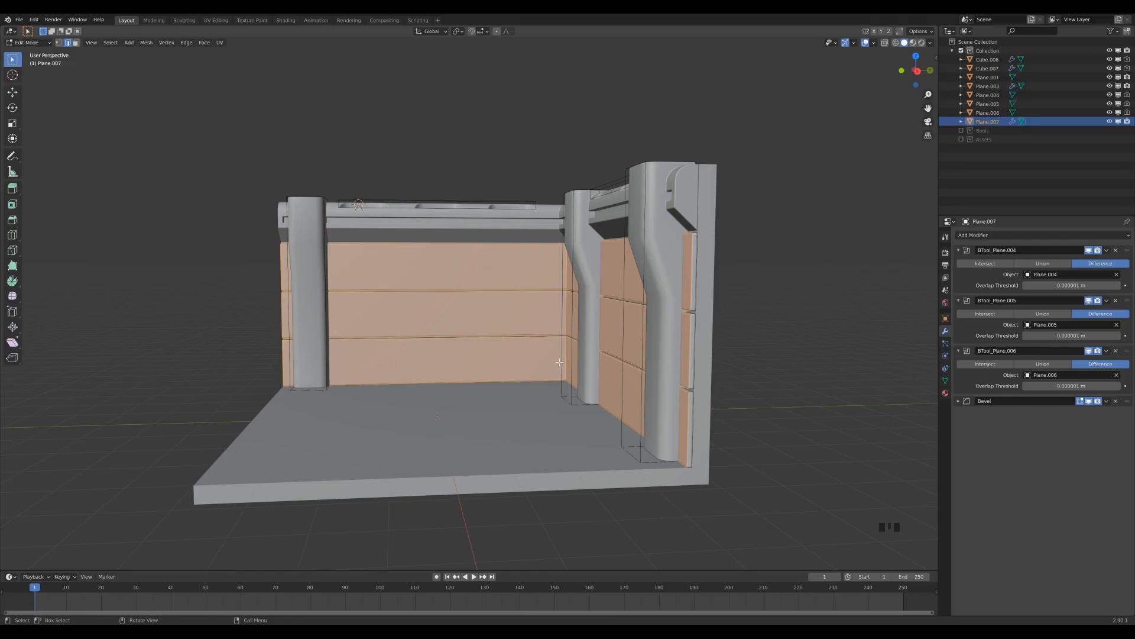
{"action": "key", "text": "3"}
{"action": "left_click", "coordinate": [509, 271]}
{"action": "left_click", "coordinate": [616, 273], "text": "shift"}
{"action": "left_click", "coordinate": [497, 308], "text": "shift"}
{"action": "left_click", "coordinate": [618, 325], "text": "shift"}
{"action": "left_click", "coordinate": [449, 361], "text": "shift"}
{"action": "left_click", "coordinate": [621, 393], "text": "shift"}
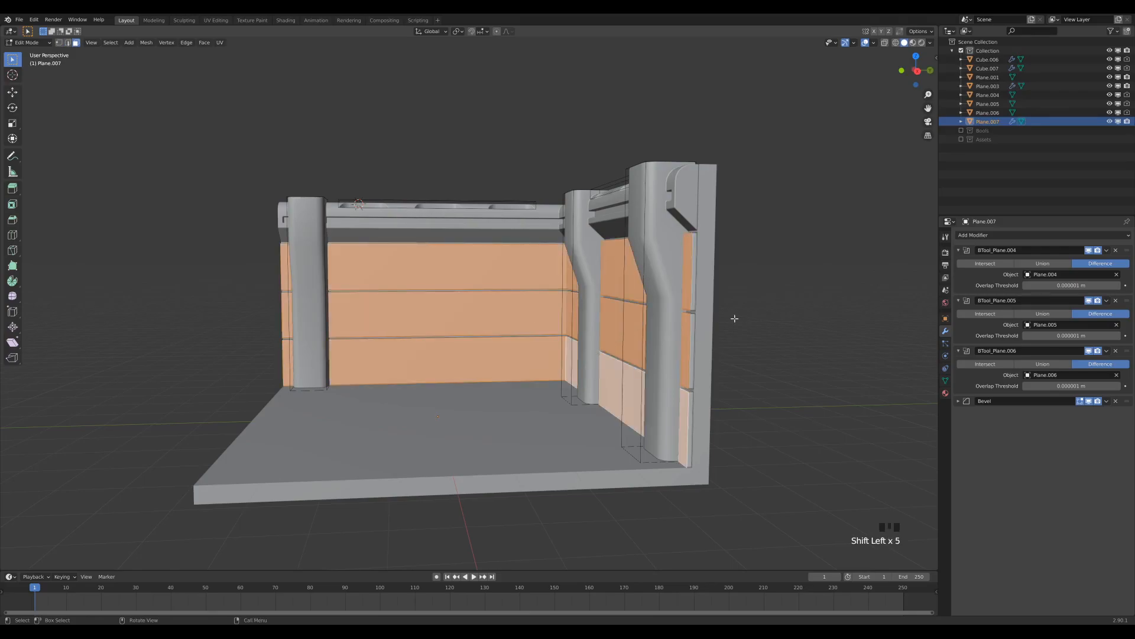
{"action": "key", "text": "ctrl+i"}
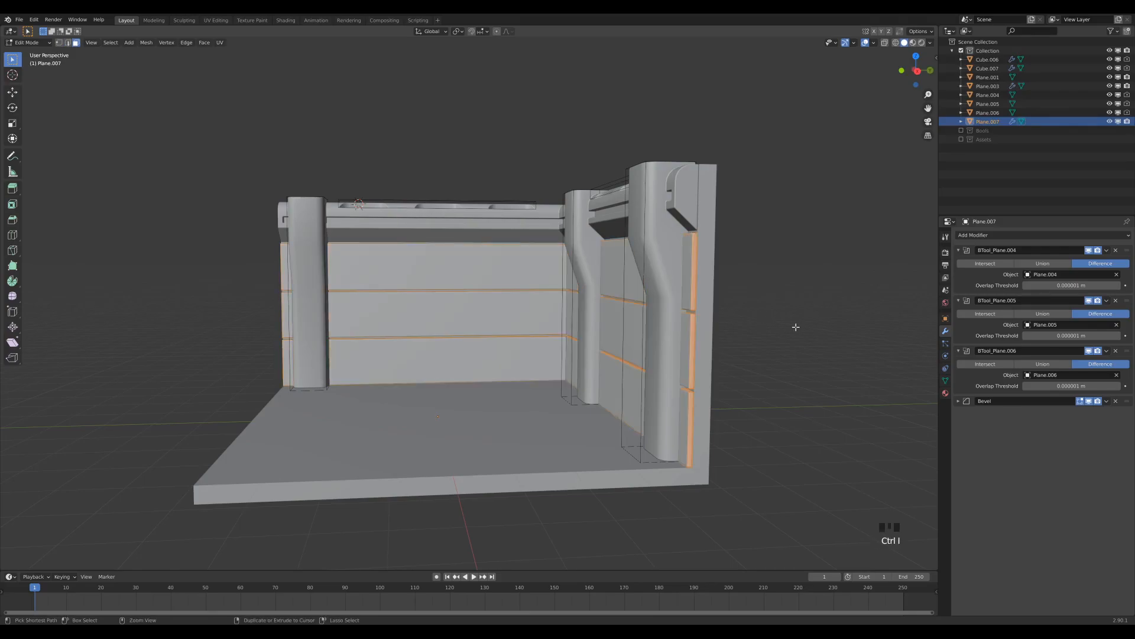
{"action": "key", "text": "h"}
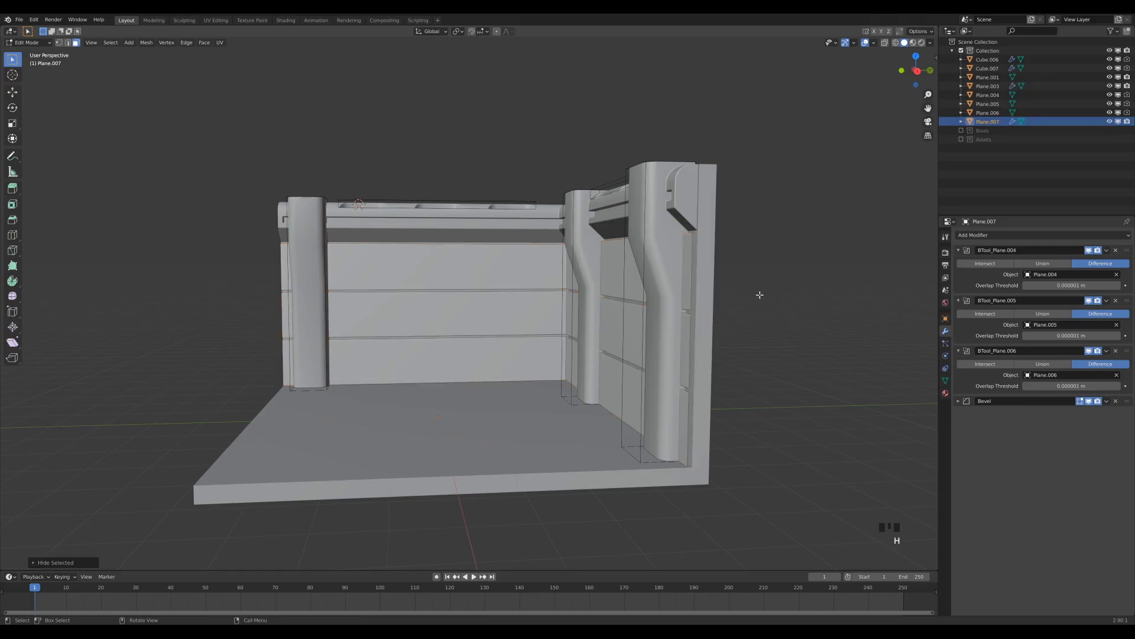
- Add four horizontal loop cuts along the middle panel row across both walls
{"action": "key", "text": "ctrl+r"}
{"action": "scroll", "coordinate": [690, 353], "scroll_direction": "up", "scroll_amount": 2}
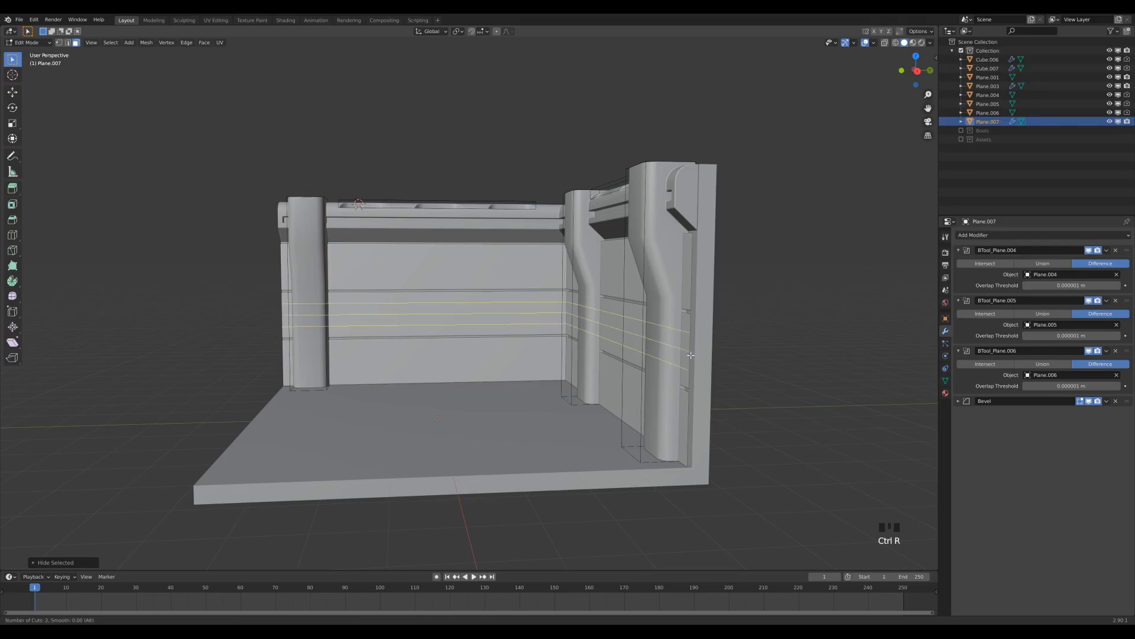
{"action": "scroll", "coordinate": [691, 354], "scroll_direction": "up", "scroll_amount": 1}
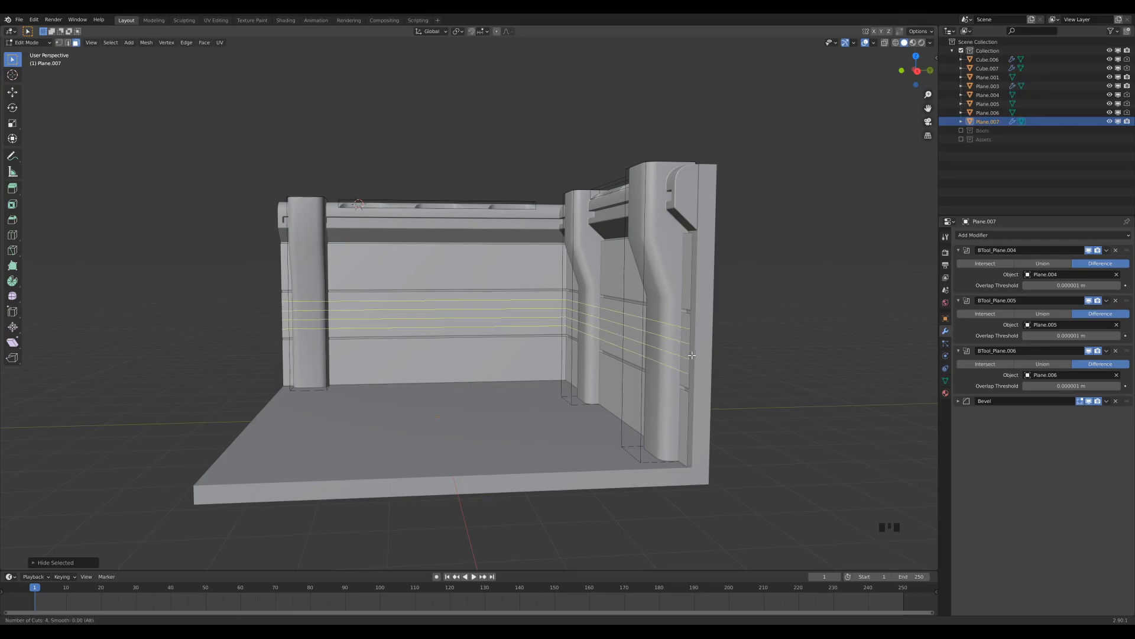
{"action": "left_click", "coordinate": [691, 355]}
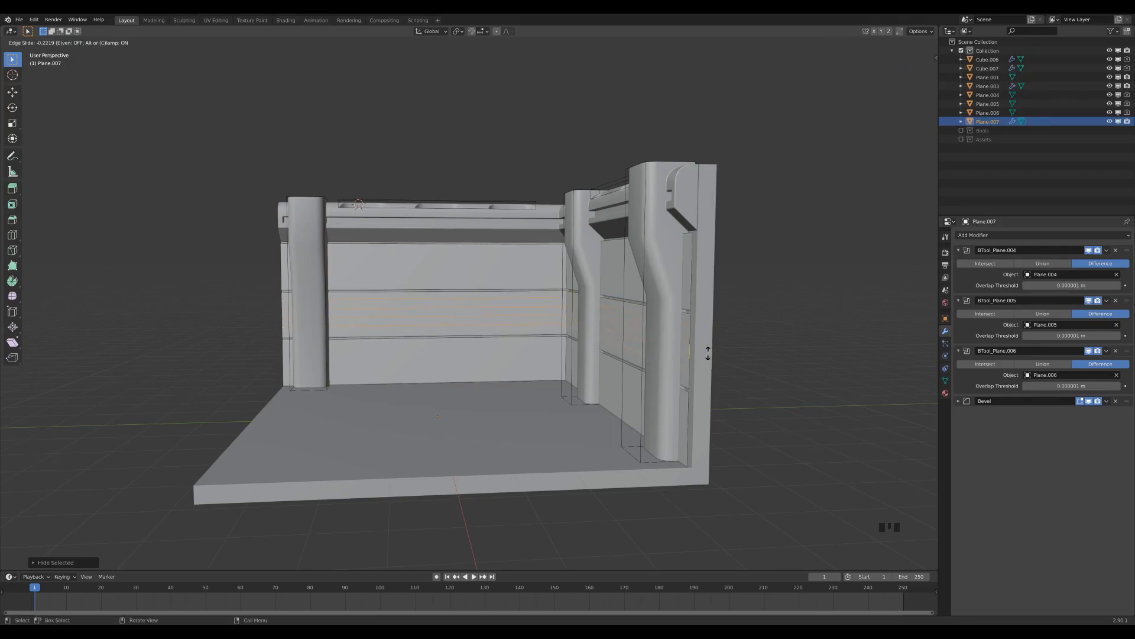
{"action": "left_click", "coordinate": [709, 355]}
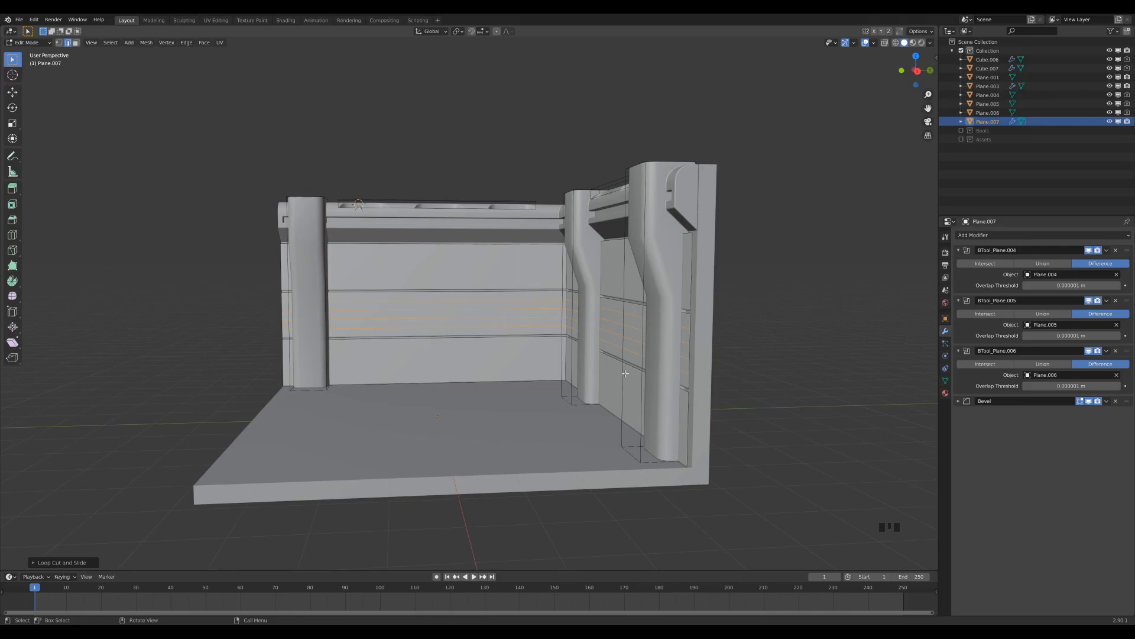
- Select the three inner face strips of the middle panel row and push them outward about 0.06 with Shrink/Fatten
{"action": "key", "text": "3"}
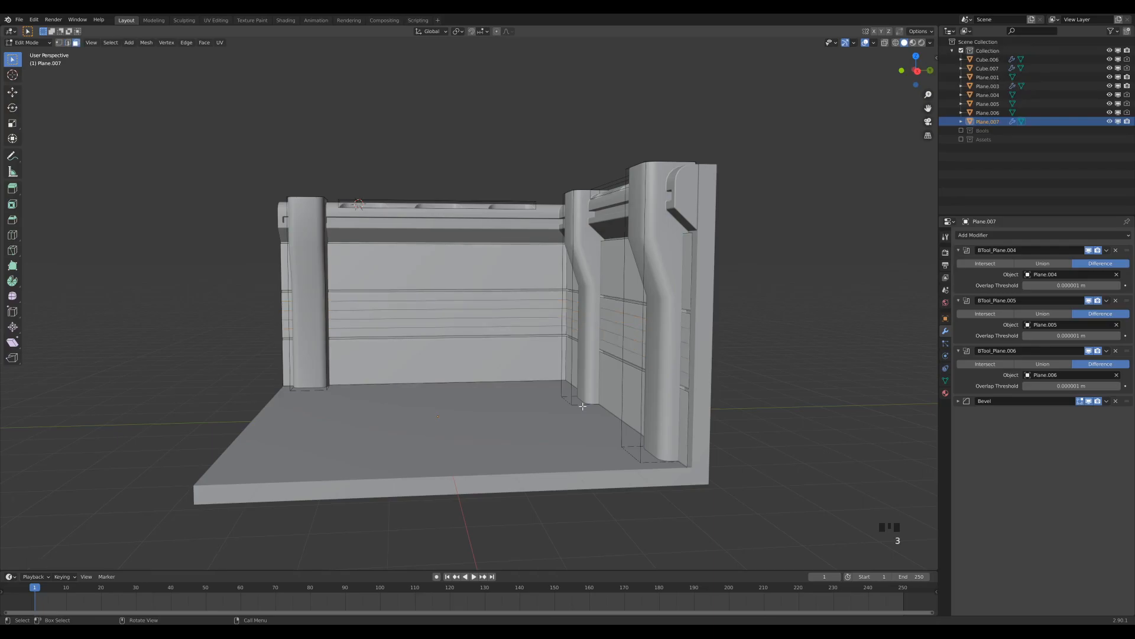
{"action": "left_click", "coordinate": [567, 304], "text": "alt+shift"}
{"action": "left_click", "coordinate": [567, 314], "text": "alt+shift"}
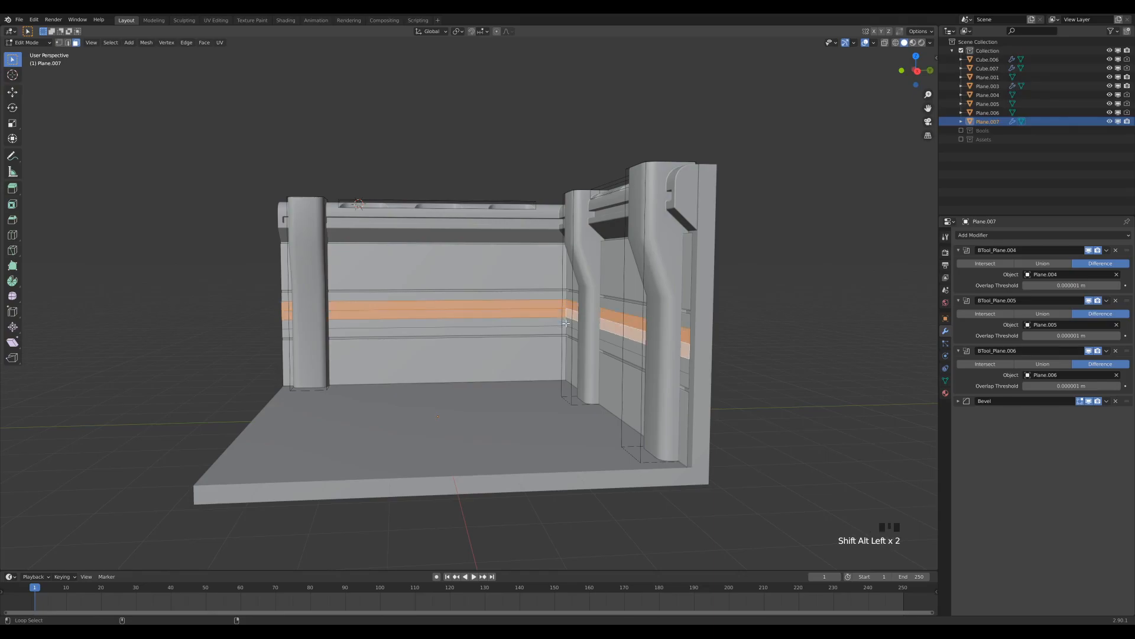
{"action": "left_click", "coordinate": [567, 321], "text": "alt+shift"}
{"action": "middle_click_drag", "start_coordinate": [566, 321], "coordinate": [705, 351], "text": "shift"}
{"action": "scroll", "coordinate": [711, 368], "scroll_direction": "down", "scroll_amount": 2}
{"action": "scroll", "coordinate": [711, 368], "scroll_direction": "up", "scroll_amount": 3}
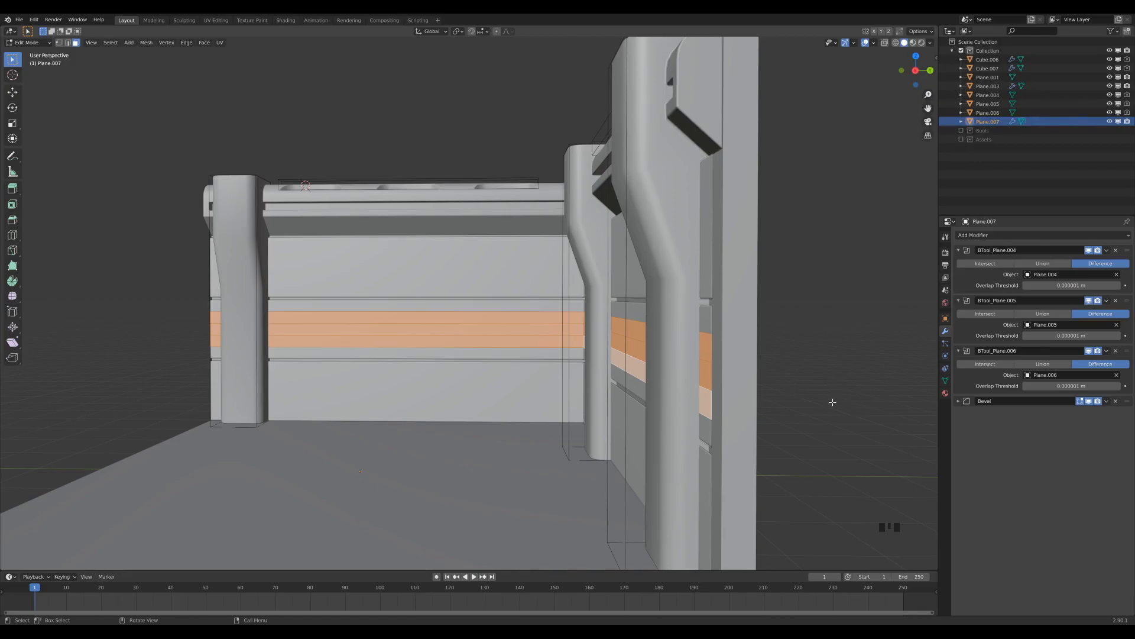
{"action": "key", "text": "alt+s"}
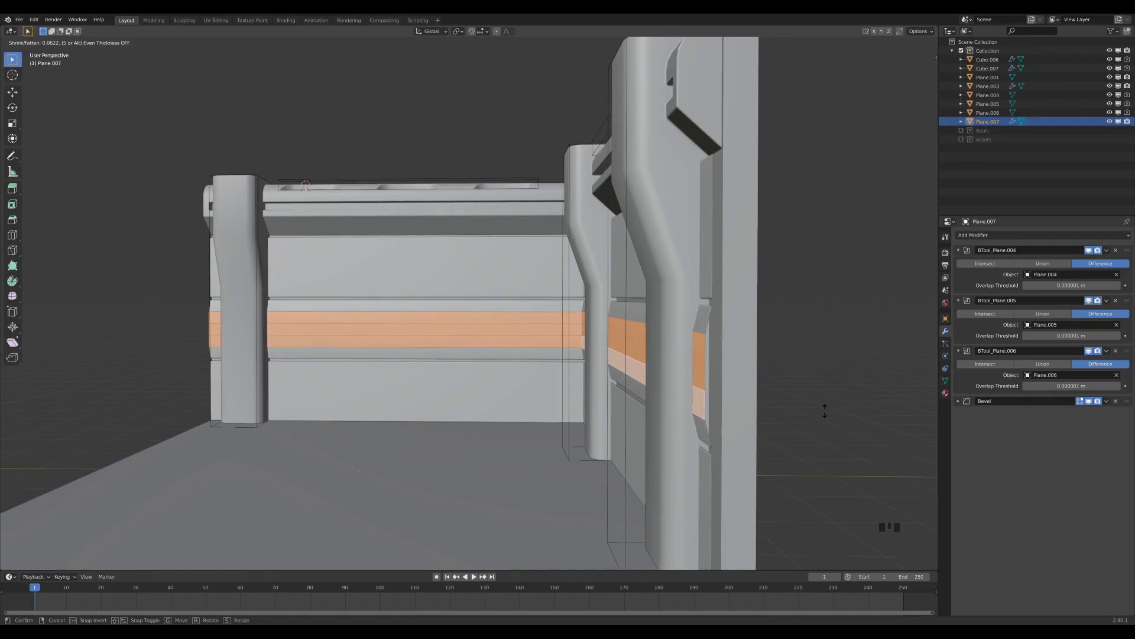
{"action": "left_click", "coordinate": [825, 410]}
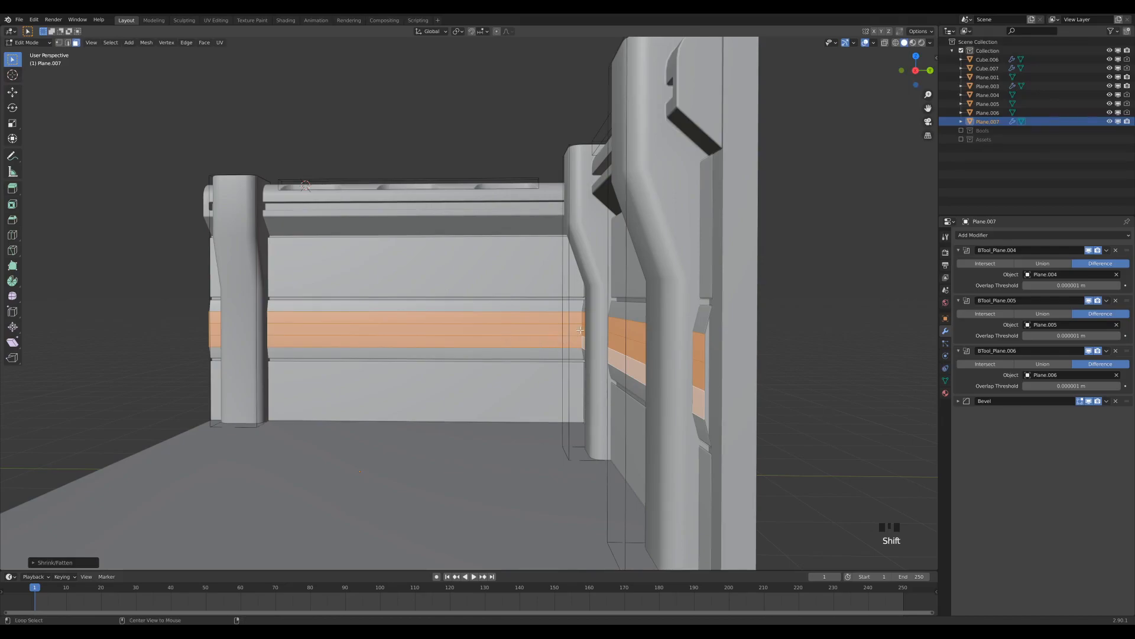
- Push only the central strip of the middle row outward about 0.03 with Shrink/Fatten, then reveal the hidden faces and finish editing the mesh
{"action": "left_click", "coordinate": [580, 330], "text": "alt"}
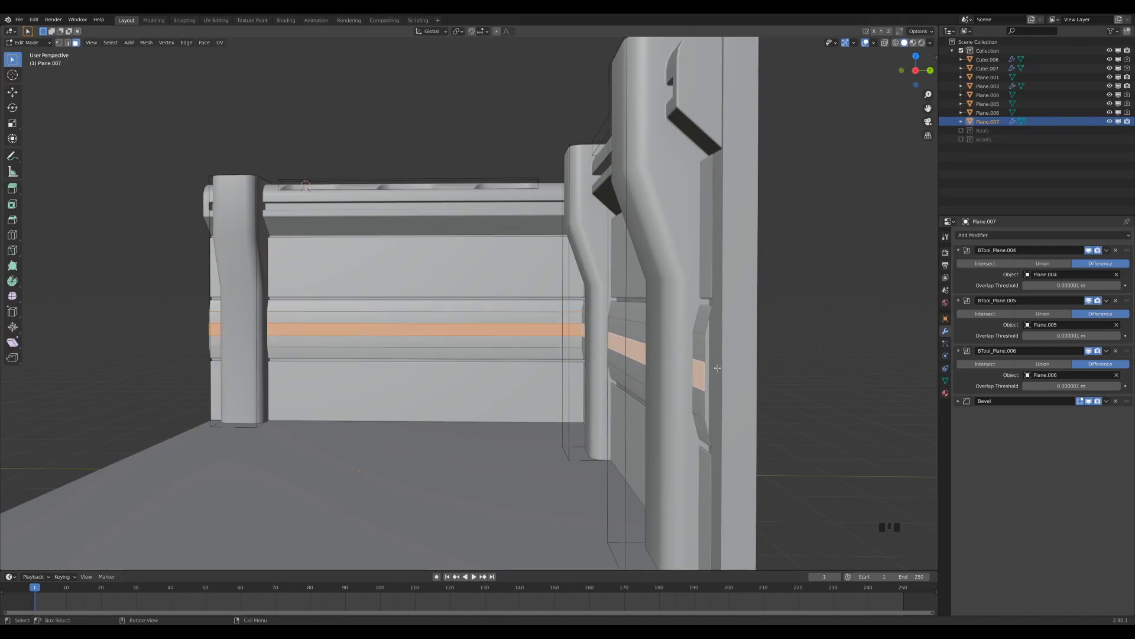
{"action": "key", "text": "alt+s"}
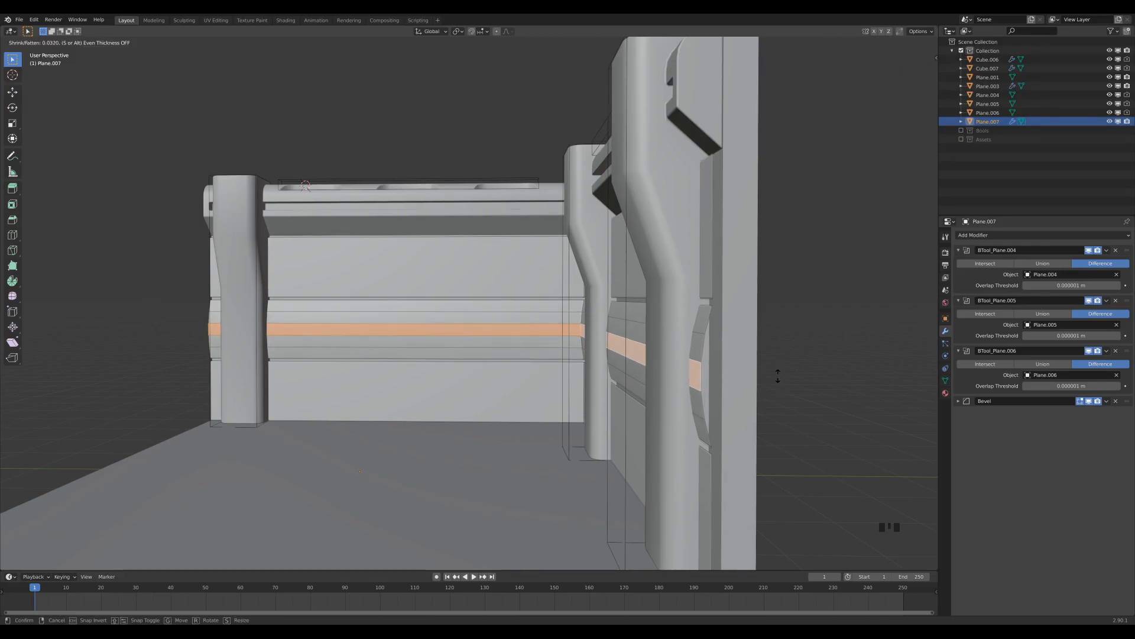
{"action": "left_click", "coordinate": [778, 376]}
{"action": "key", "text": "alt+h"}
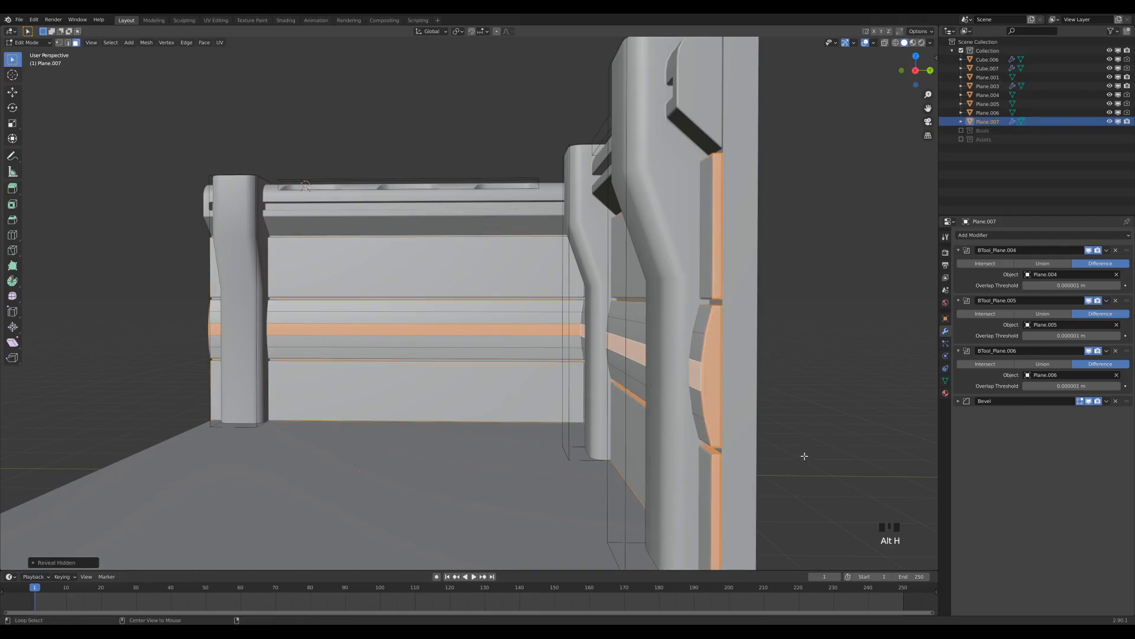
{"action": "key", "text": "Tab"}
- Duplicate the room's floor face in place and separate the copy into its own object
{"action": "middle_click_drag", "start_coordinate": [683, 387], "coordinate": [674, 311]}
{"action": "scroll", "coordinate": [718, 385], "scroll_direction": "down", "scroll_amount": 3}
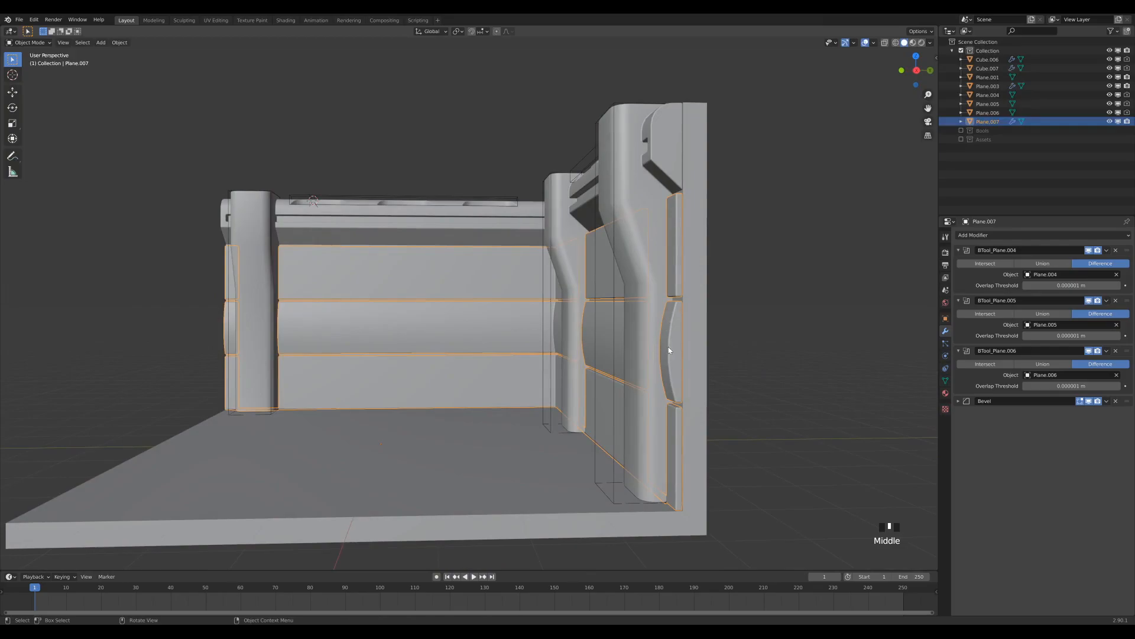
{"action": "middle_click_drag", "start_coordinate": [679, 401], "coordinate": [713, 275]}
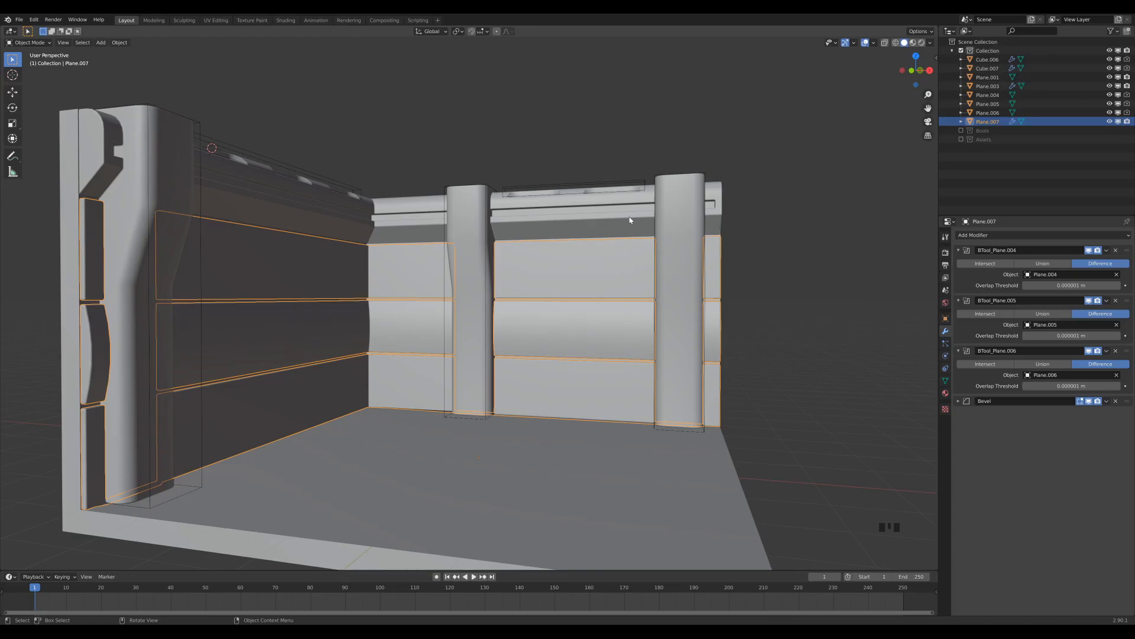
{"action": "middle_click_drag", "start_coordinate": [788, 308], "coordinate": [752, 343]}
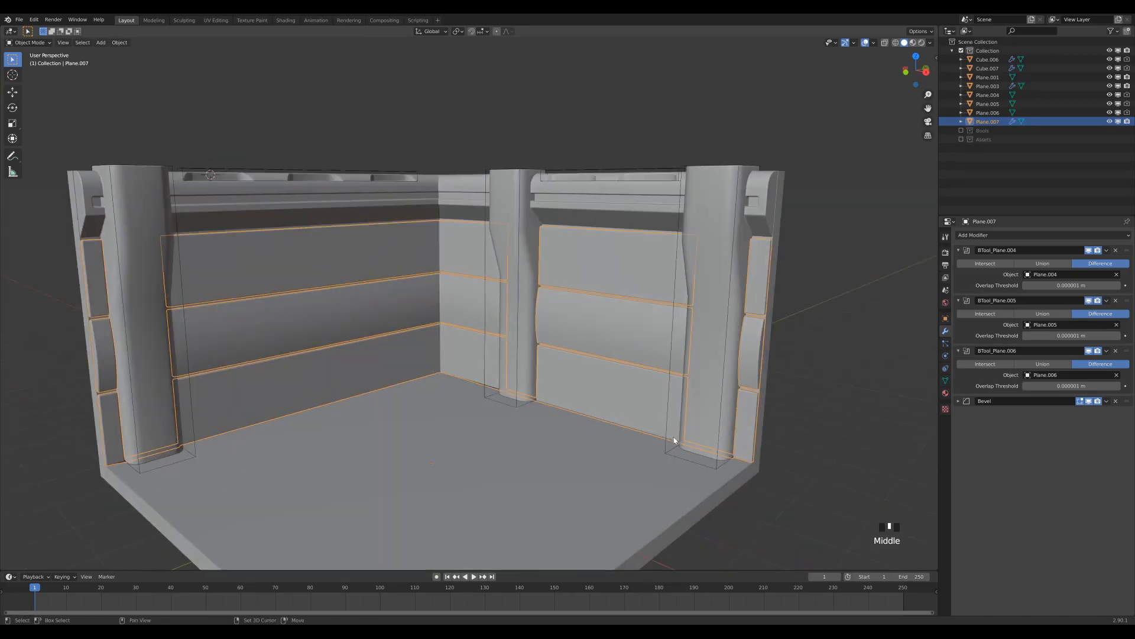
{"action": "middle_click_drag", "start_coordinate": [353, 390], "coordinate": [641, 436]}
{"action": "scroll", "coordinate": [530, 370], "scroll_direction": "down", "scroll_amount": 2}
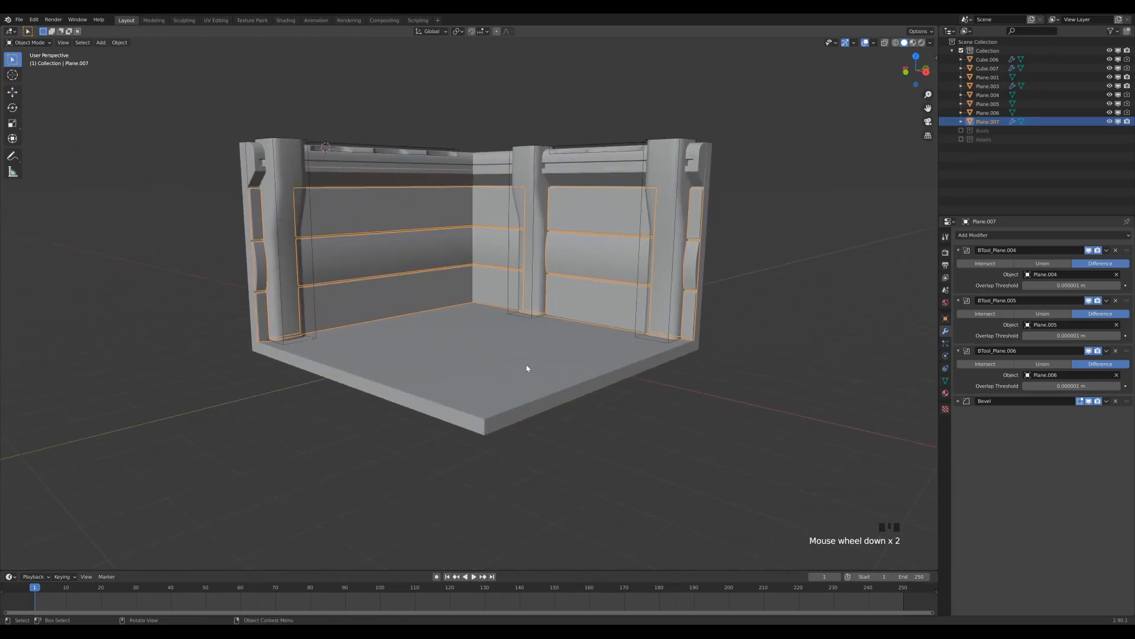
{"action": "left_click", "coordinate": [605, 339]}
{"action": "middle_click_drag", "start_coordinate": [777, 242], "coordinate": [497, 410]}
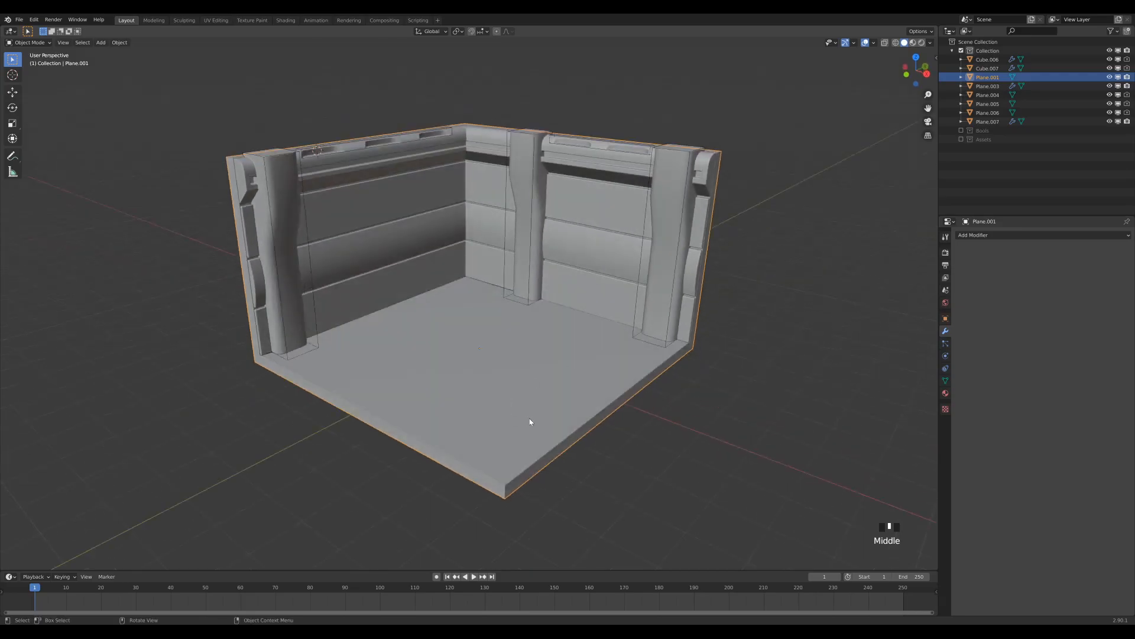
{"action": "key", "text": "Tab"}
{"action": "left_click", "coordinate": [489, 360]}
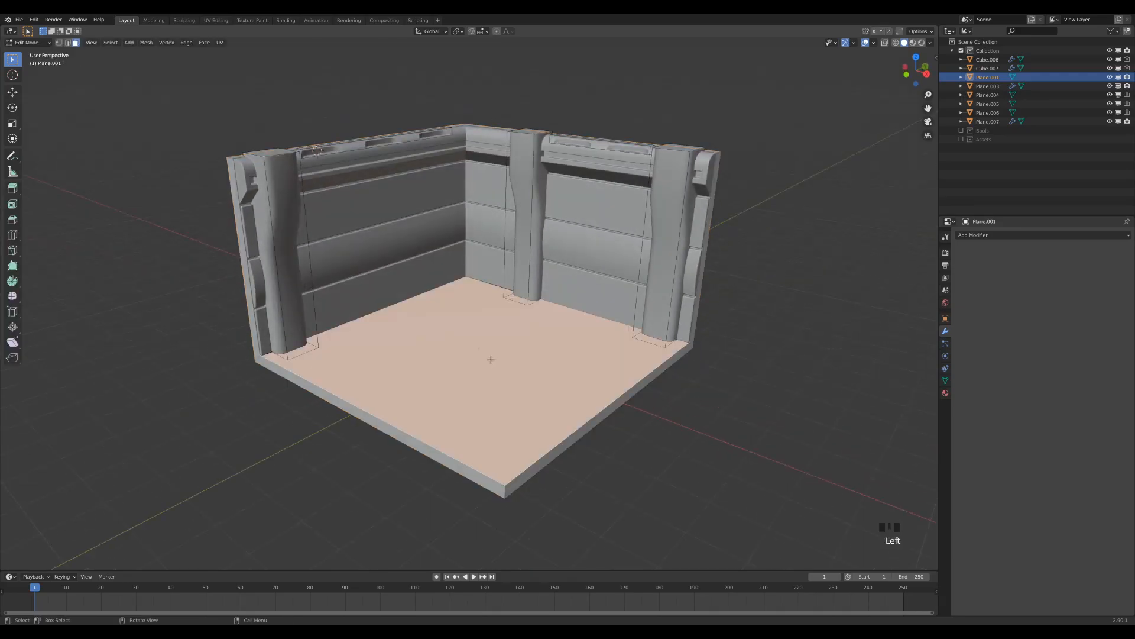
{"action": "key", "text": "shift+d"}
{"action": "right_click", "coordinate": [515, 394]}
{"action": "key", "text": "p"}
{"action": "left_click", "coordinate": [515, 395]}
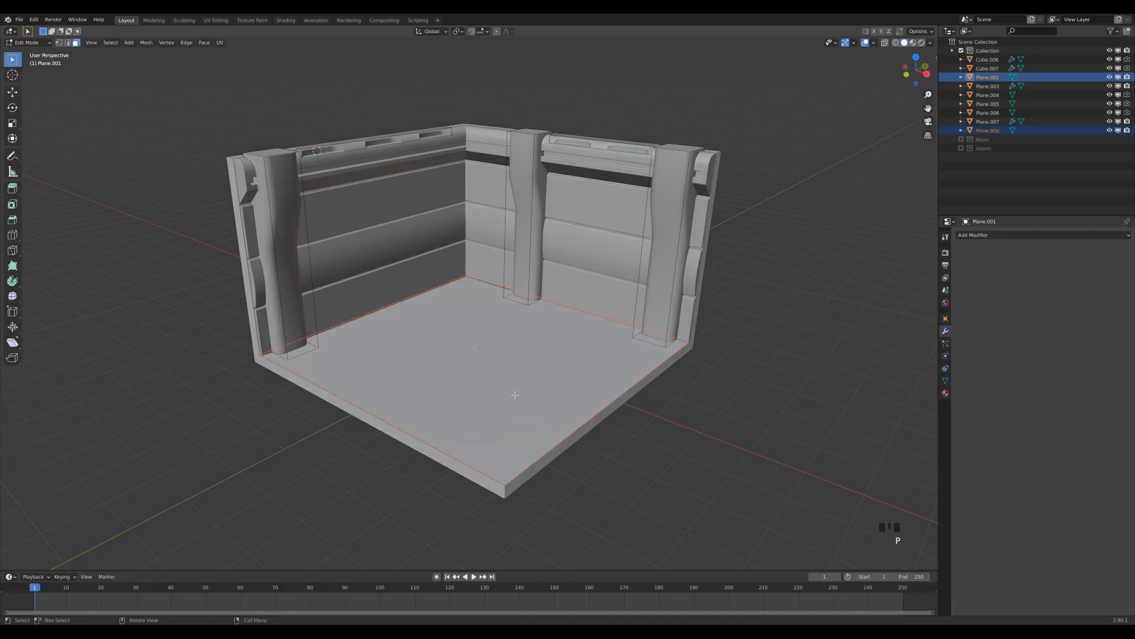
- Scale the whole mesh of the separated floor plane down to about 0.96
{"action": "key", "text": "Tab"}
{"action": "left_click", "coordinate": [506, 382]}
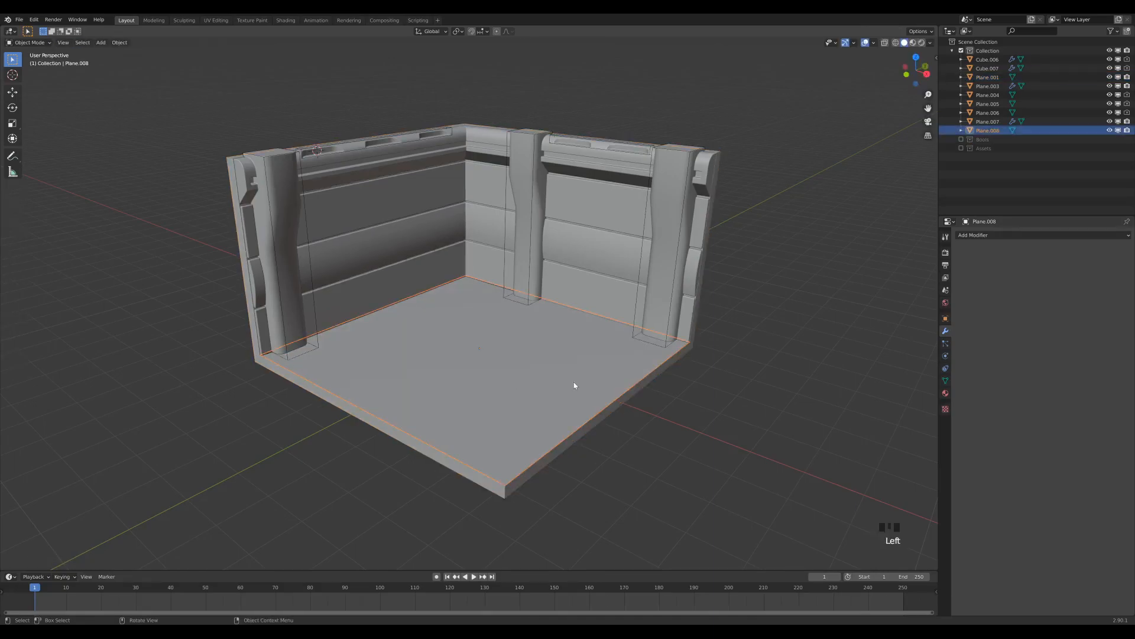
{"action": "key", "text": "Tab"}
{"action": "key", "text": "s"}
{"action": "key", "text": "a"}
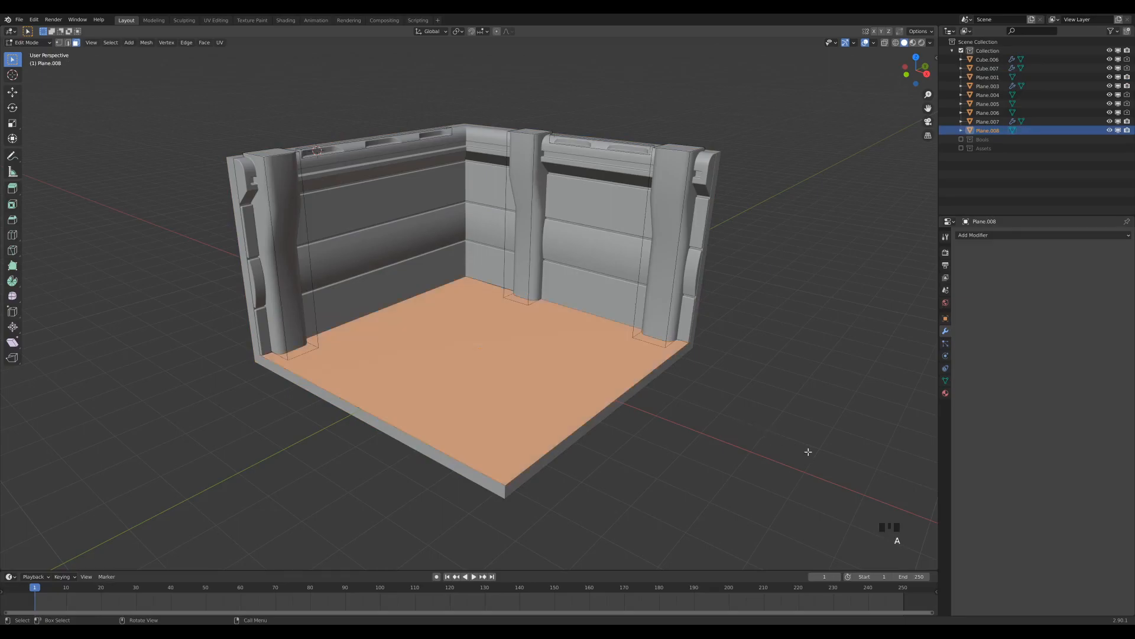
{"action": "key", "text": "s"}
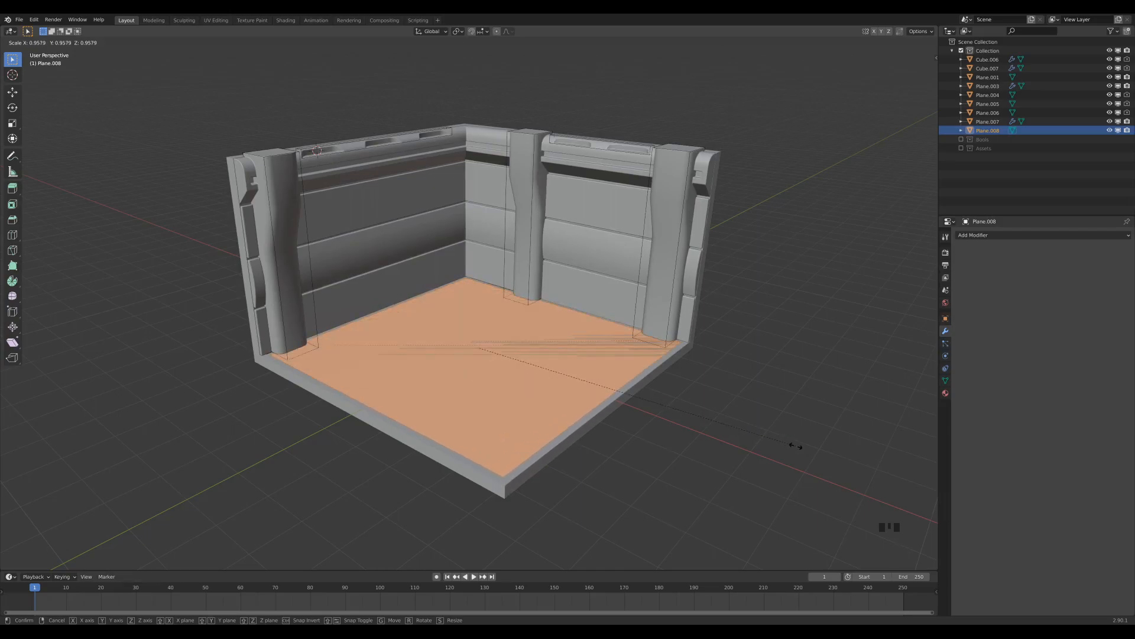
{"action": "left_click", "coordinate": [795, 446]}
- Raise the scaled floor plane about 2.99 m along the Z axis
{"action": "middle_click_drag", "start_coordinate": [758, 457], "coordinate": [636, 185]}
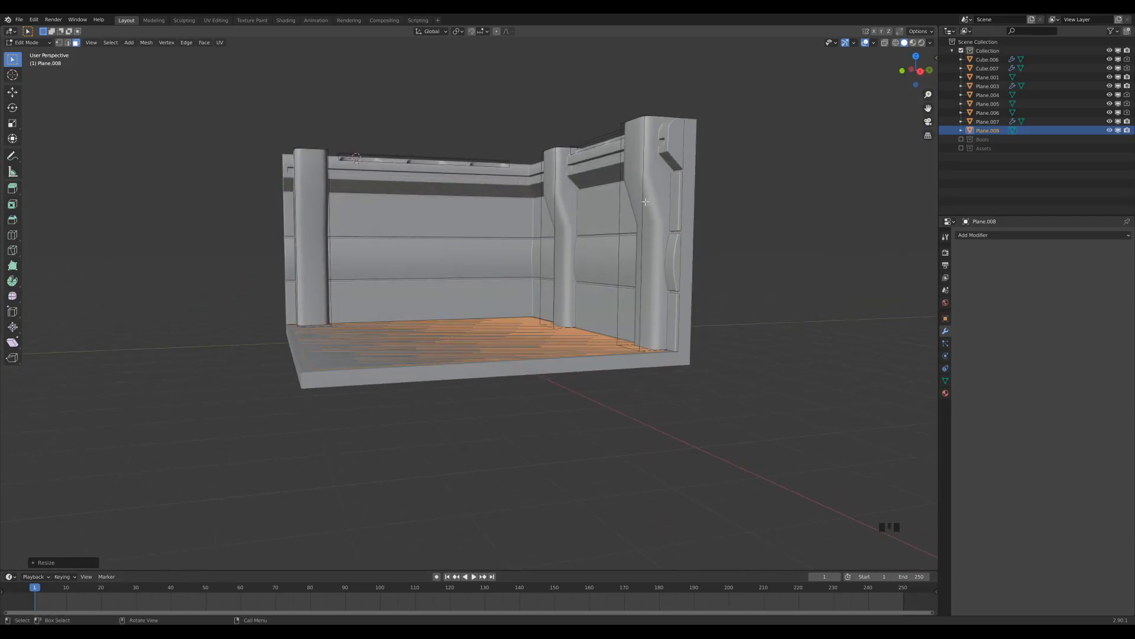
{"action": "key", "text": "g"}
{"action": "key", "text": "z"}
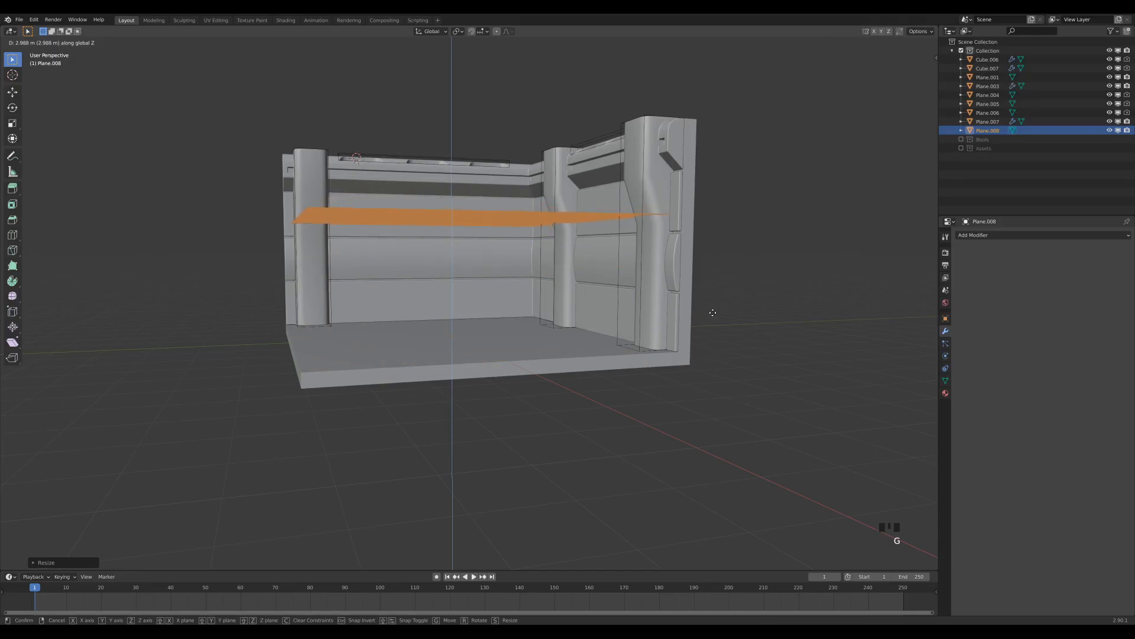
{"action": "left_click", "coordinate": [712, 311]}
- Extrude the raised plane upward about 0.54 m into a thick slab, then finish editing its mesh
{"action": "middle_click_drag", "start_coordinate": [738, 294], "coordinate": [732, 362]}
{"action": "key", "text": "e"}
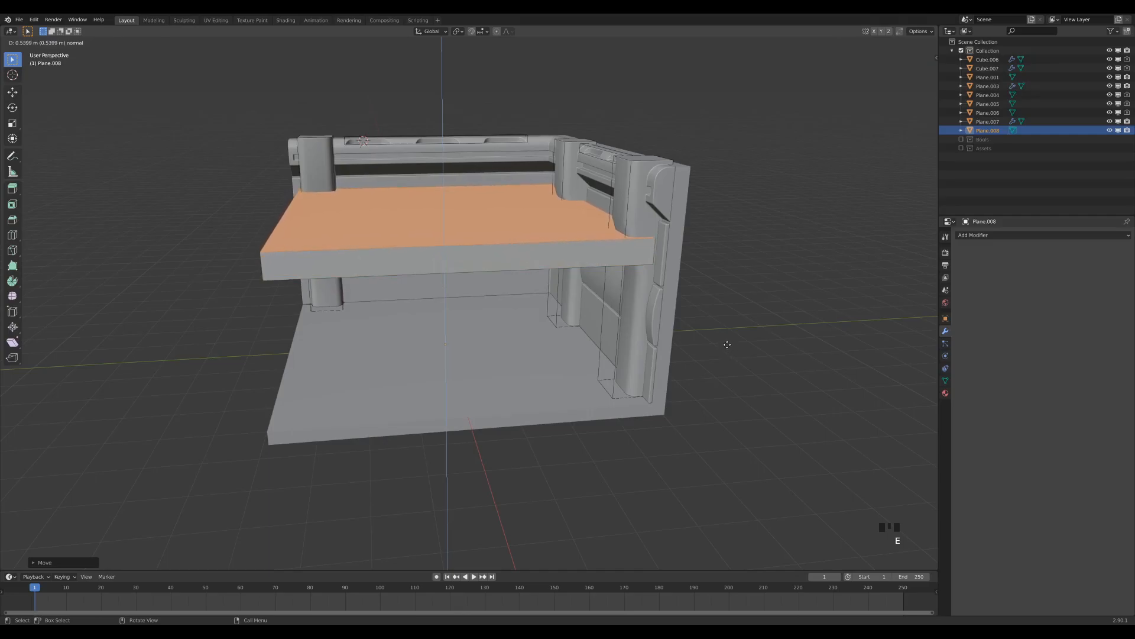
{"action": "left_click", "coordinate": [727, 343]}
{"action": "middle_click_drag", "start_coordinate": [727, 343], "coordinate": [588, 236]}
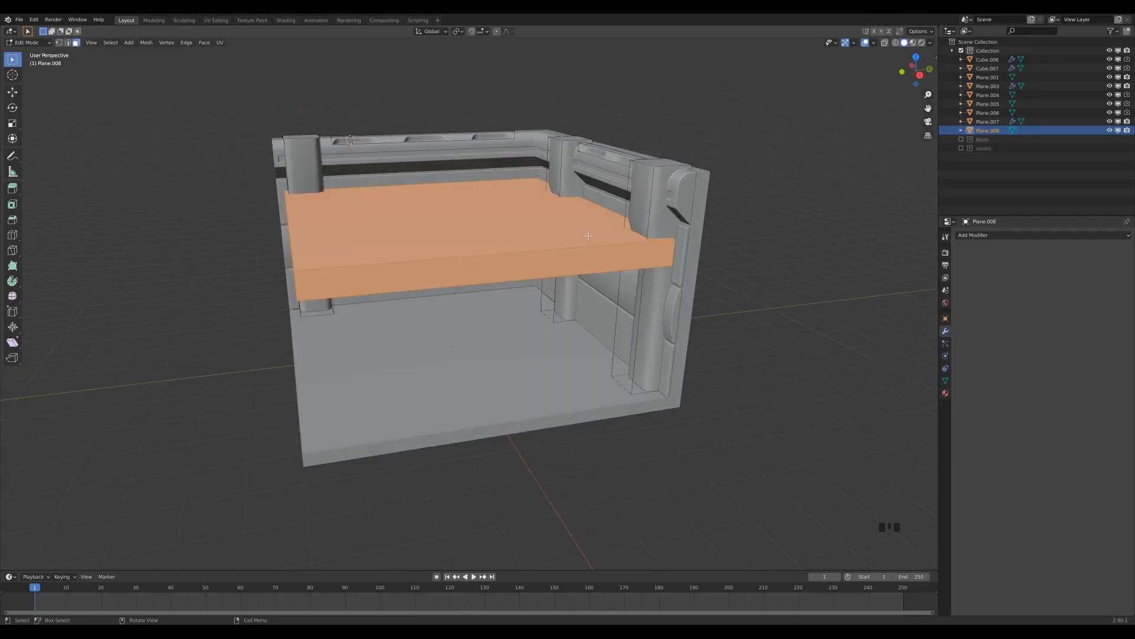
{"action": "key", "text": "Tab"}
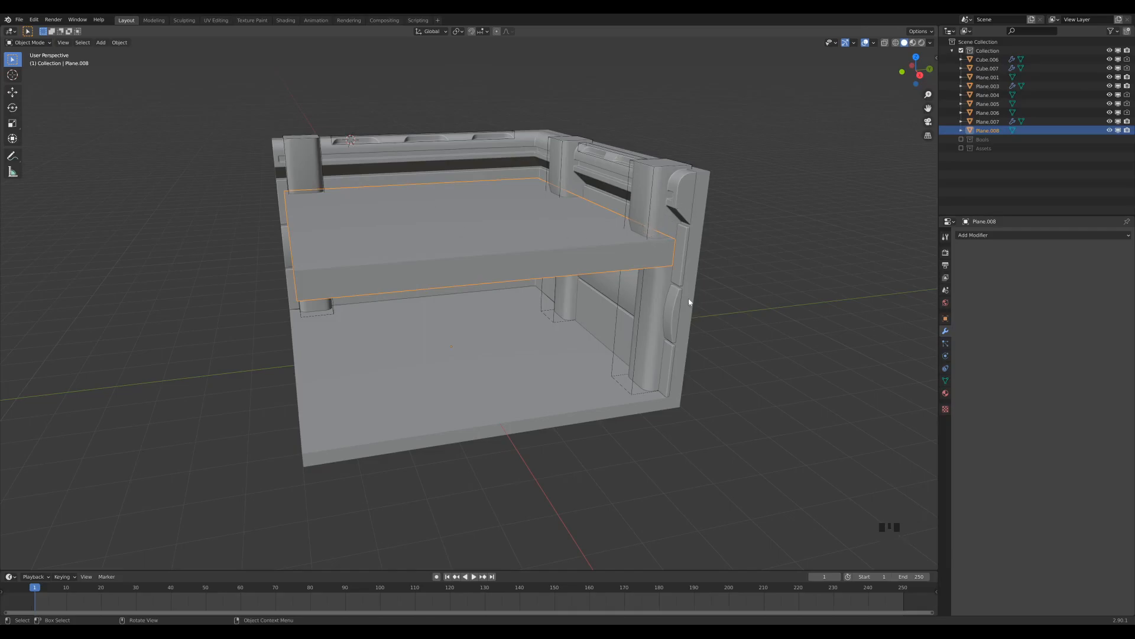
- Cut the slab out of the pillars with a Boolean difference and move its modifier above Bevel in the stack
{"action": "left_click", "coordinate": [673, 203], "text": "shift"}
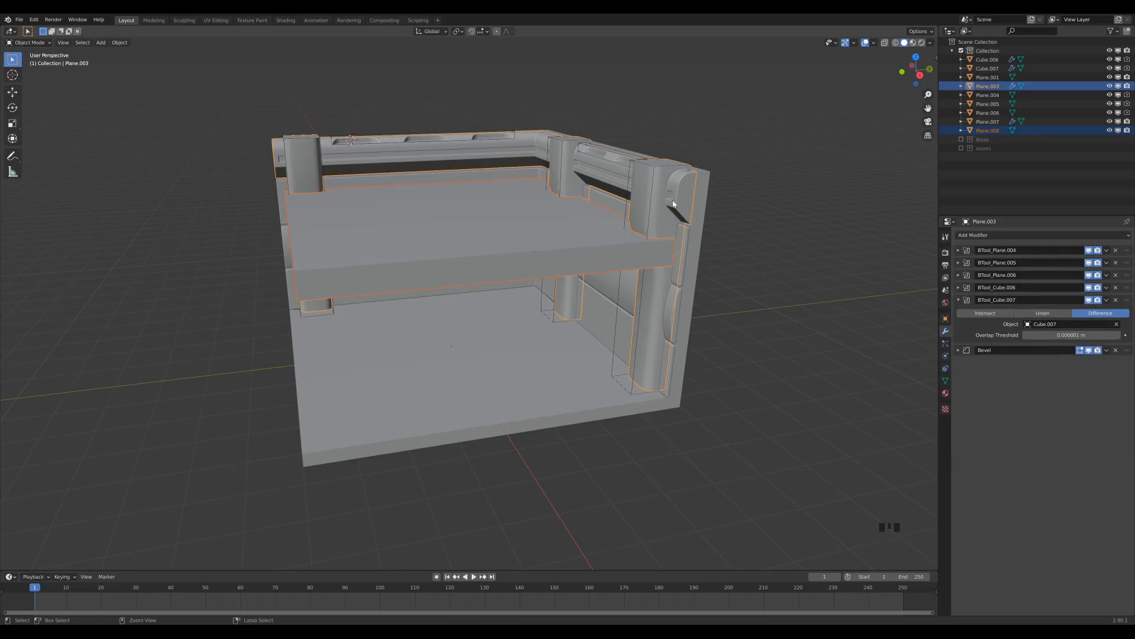
{"action": "key", "text": "ctrl+KP_Subtract"}
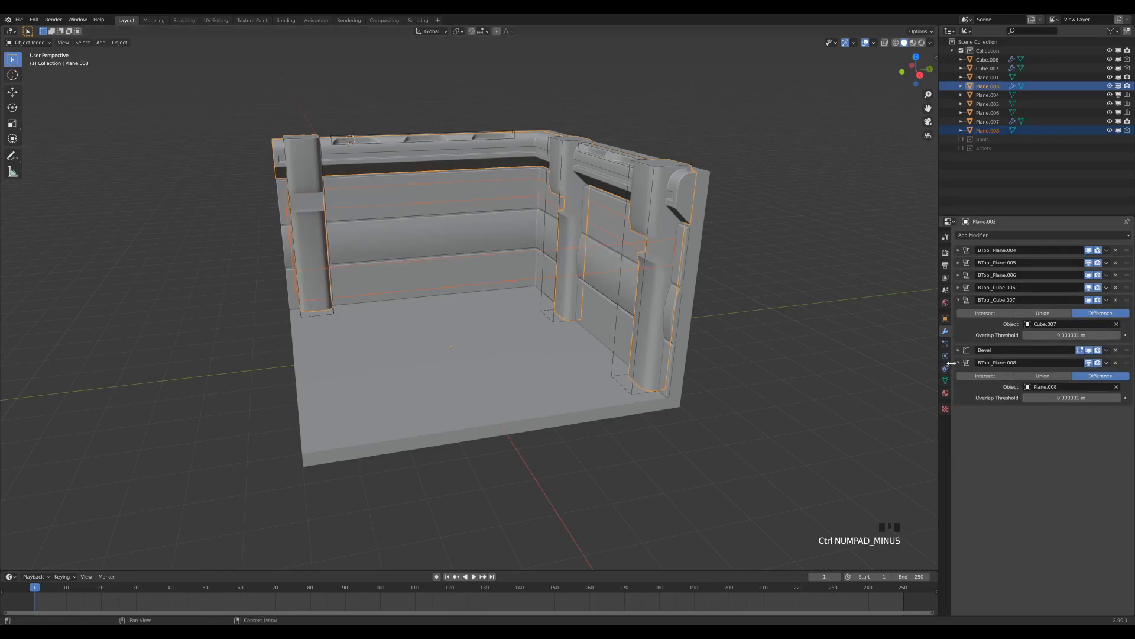
{"action": "left_click_drag", "start_coordinate": [1126, 362], "coordinate": [1128, 341]}
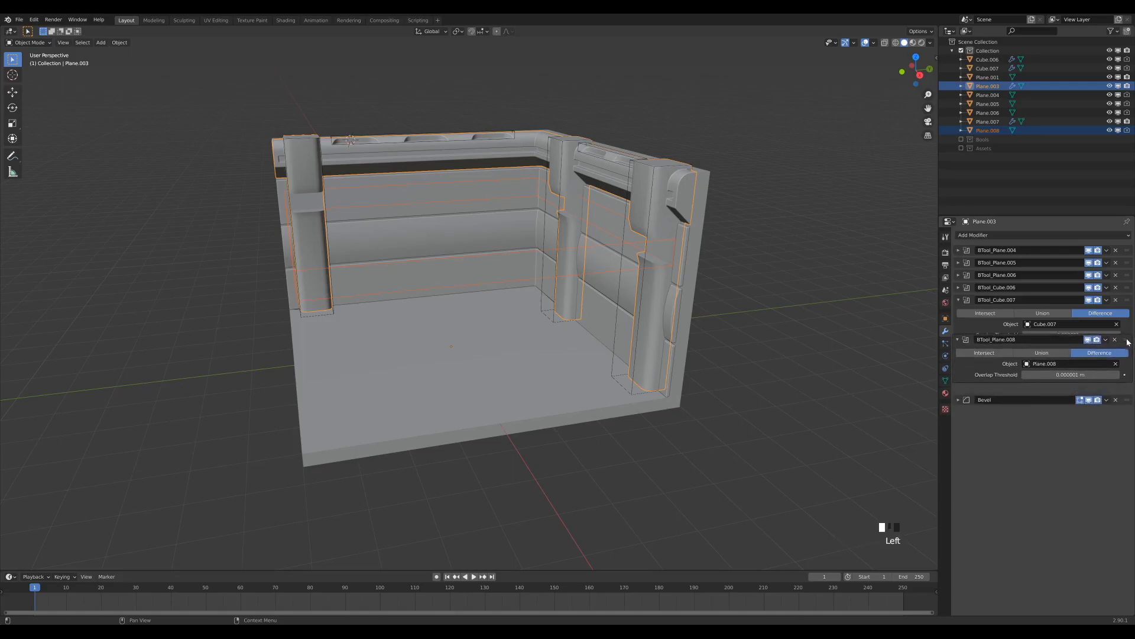
{"action": "left_click", "coordinate": [959, 299]}
{"action": "left_click", "coordinate": [959, 312]}
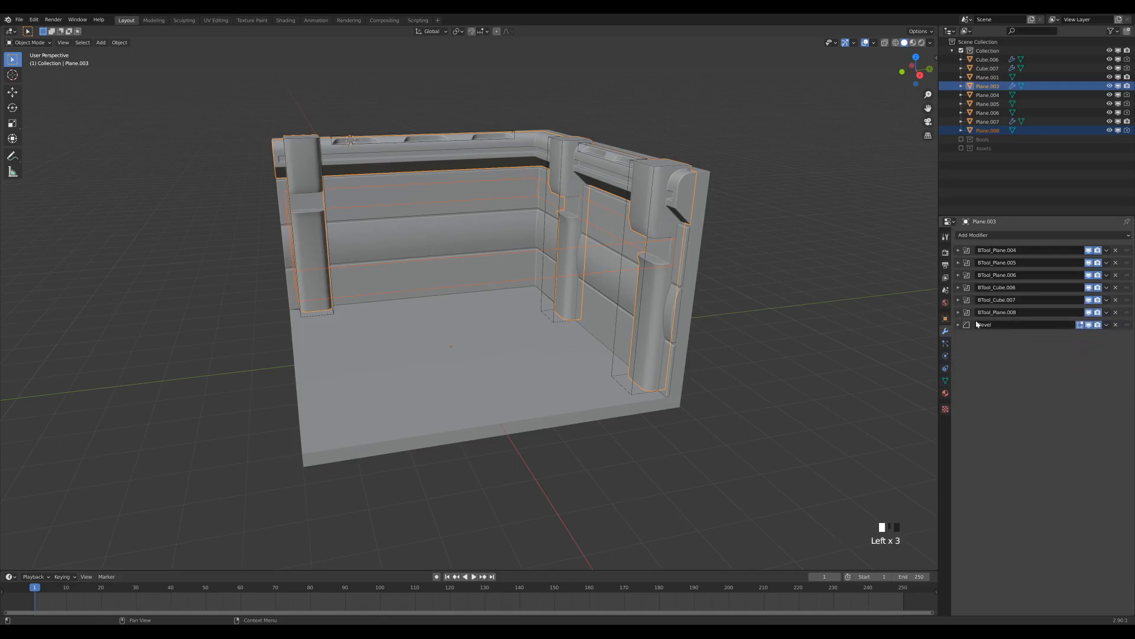
{"action": "middle_click_drag", "start_coordinate": [786, 270], "coordinate": [809, 243]}
{"action": "scroll", "coordinate": [732, 246], "scroll_direction": "up", "scroll_amount": 3}
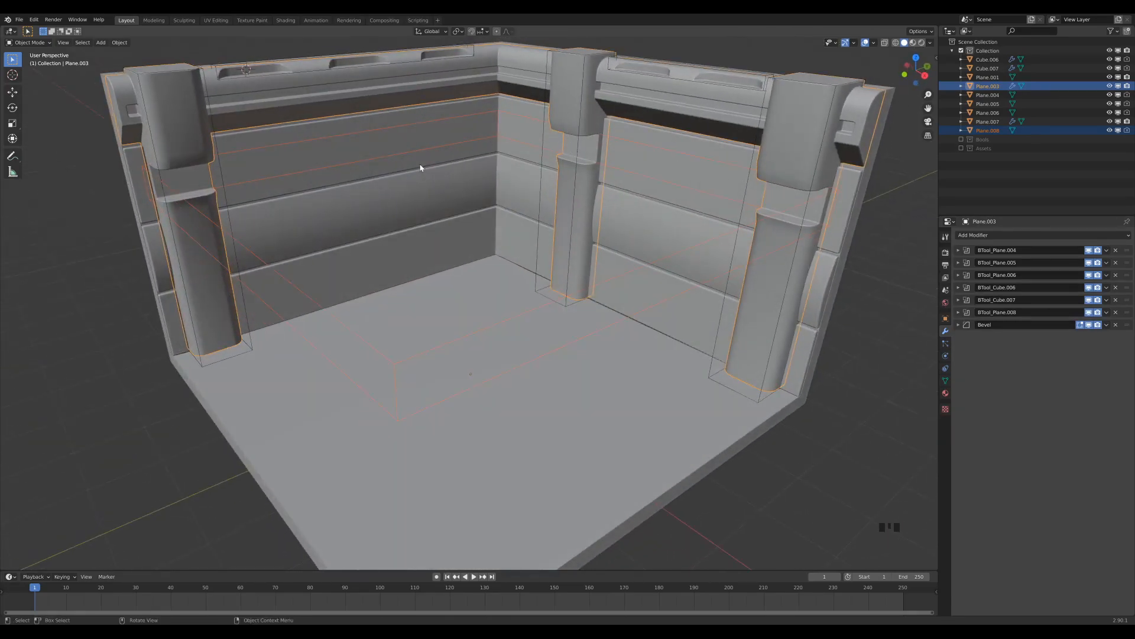
{"action": "scroll", "coordinate": [603, 234], "scroll_direction": "down", "scroll_amount": 1}
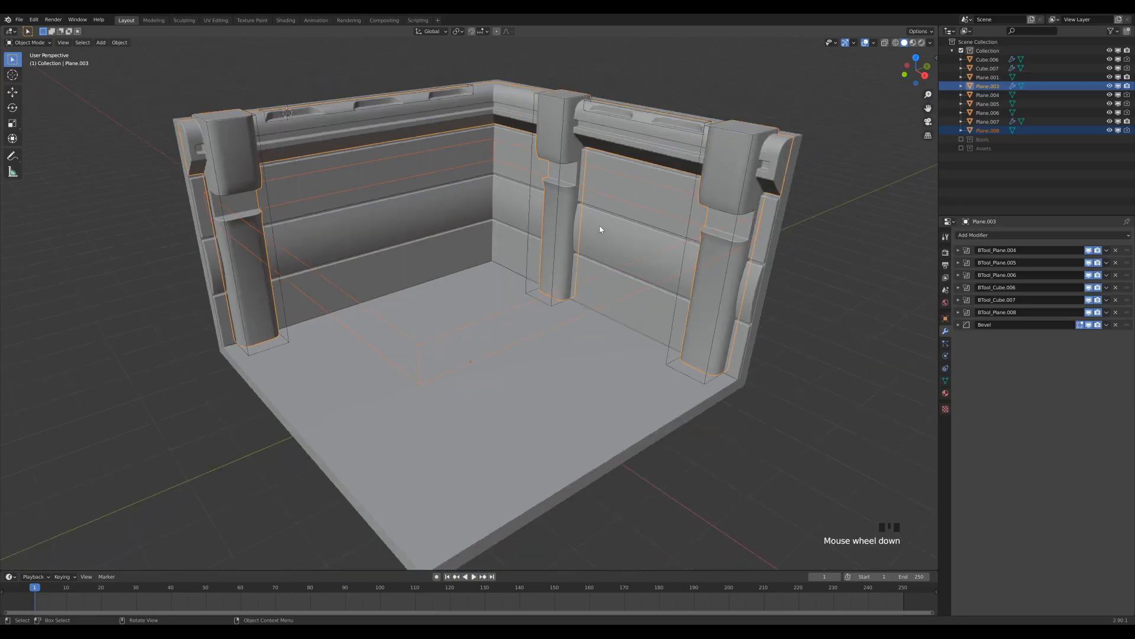
- Select the cutter slab's two wall-facing side faces in mesh editing and pull them inward with Shrink/Fatten
{"action": "left_click", "coordinate": [682, 249]}
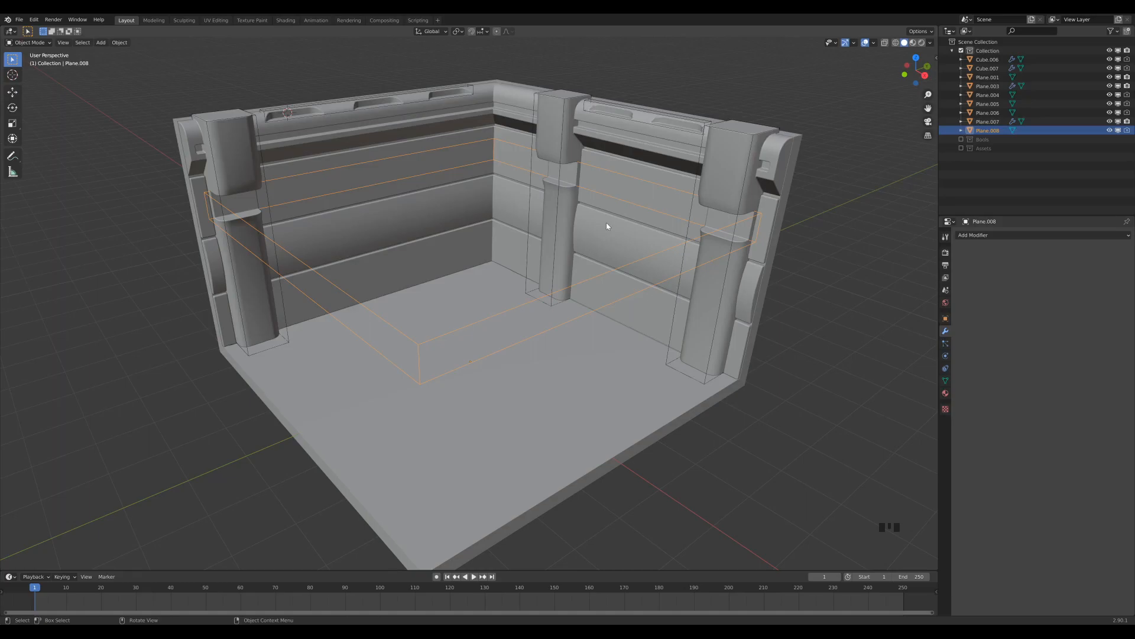
{"action": "key", "text": "Tab"}
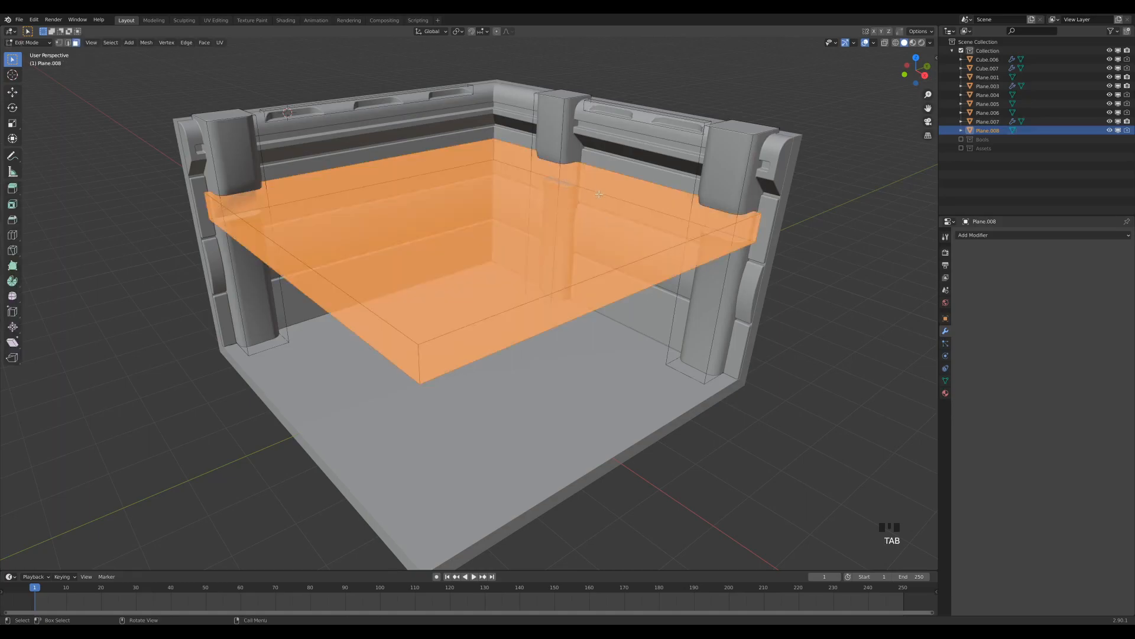
{"action": "middle_click_drag", "start_coordinate": [599, 194], "coordinate": [422, 145]}
{"action": "left_click", "coordinate": [523, 281]}
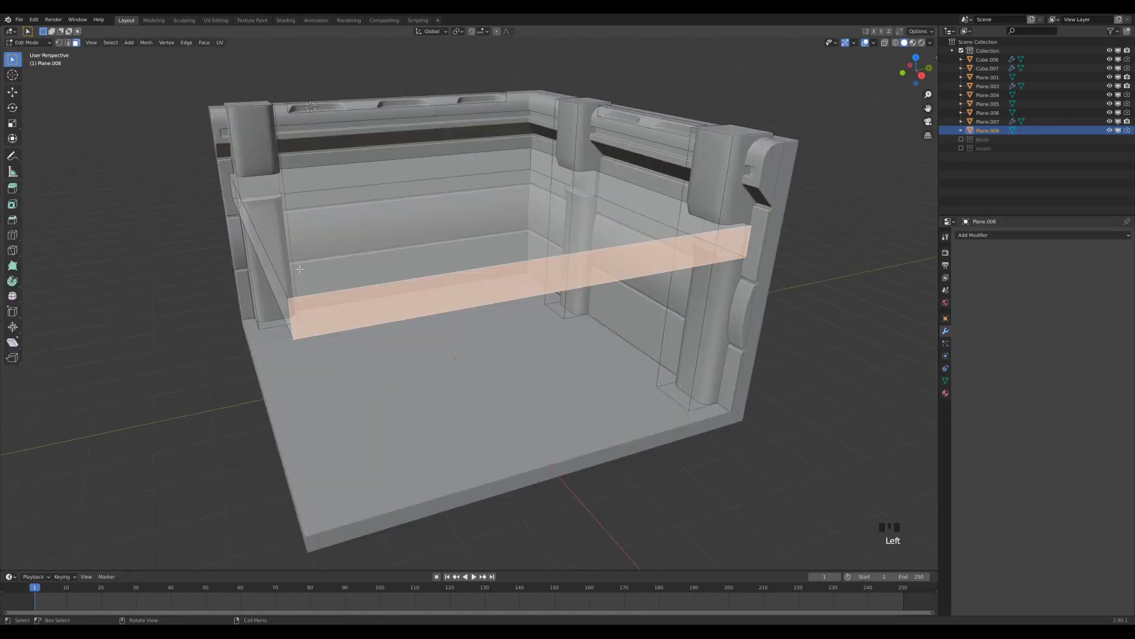
{"action": "left_click", "coordinate": [256, 262]}
{"action": "left_click", "coordinate": [262, 264]}
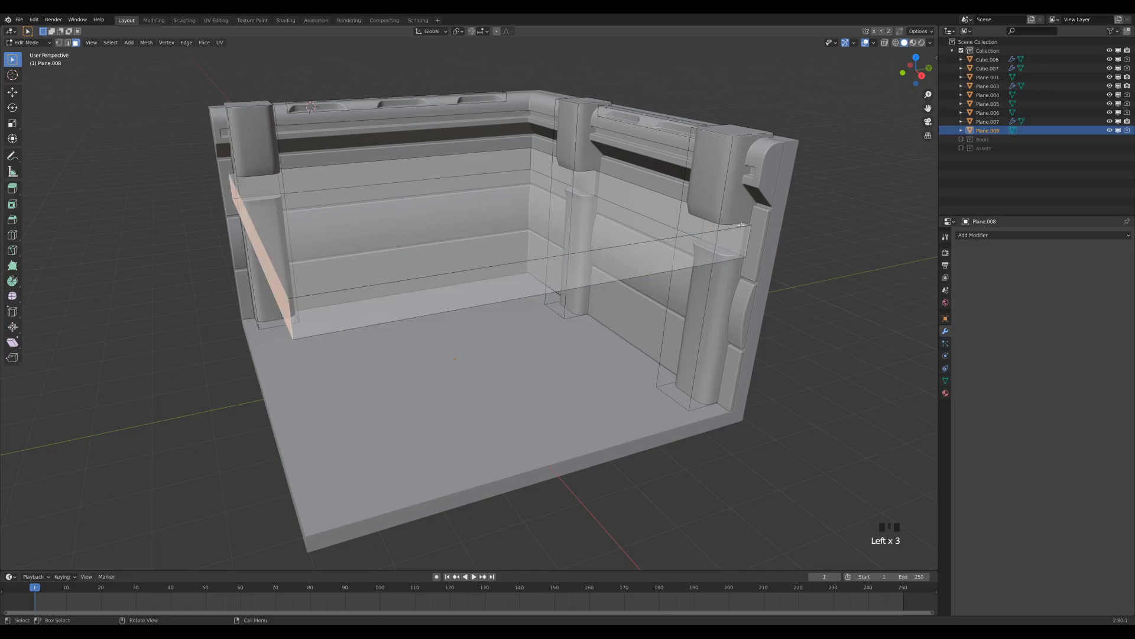
{"action": "left_click", "coordinate": [511, 139]}
{"action": "middle_click_drag", "start_coordinate": [511, 139], "coordinate": [542, 154]}
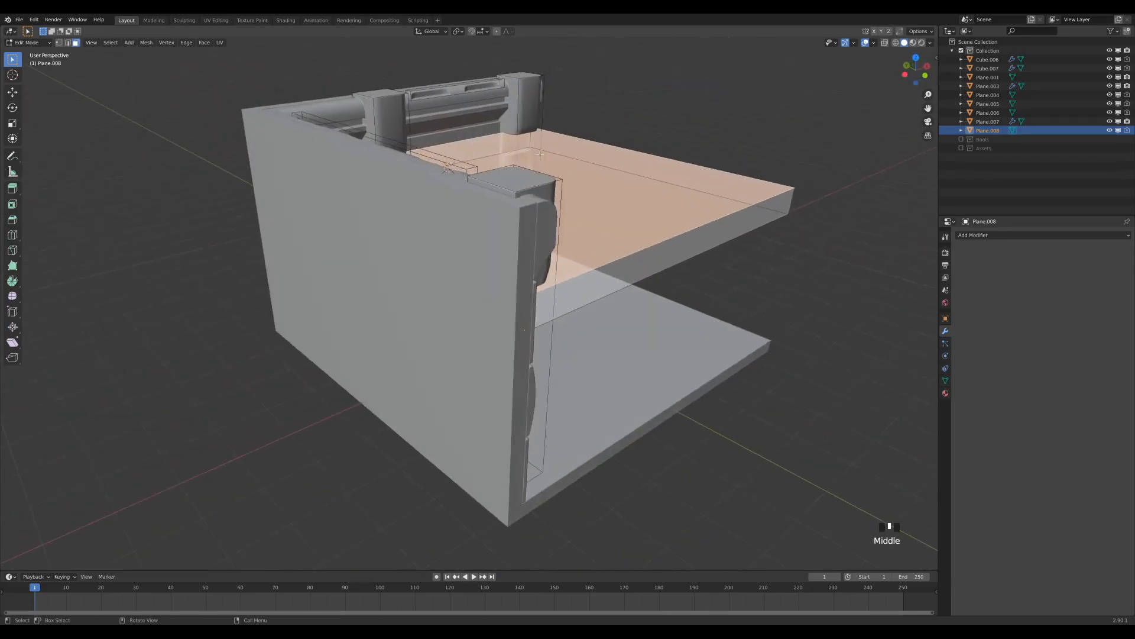
{"action": "key", "text": "z"}
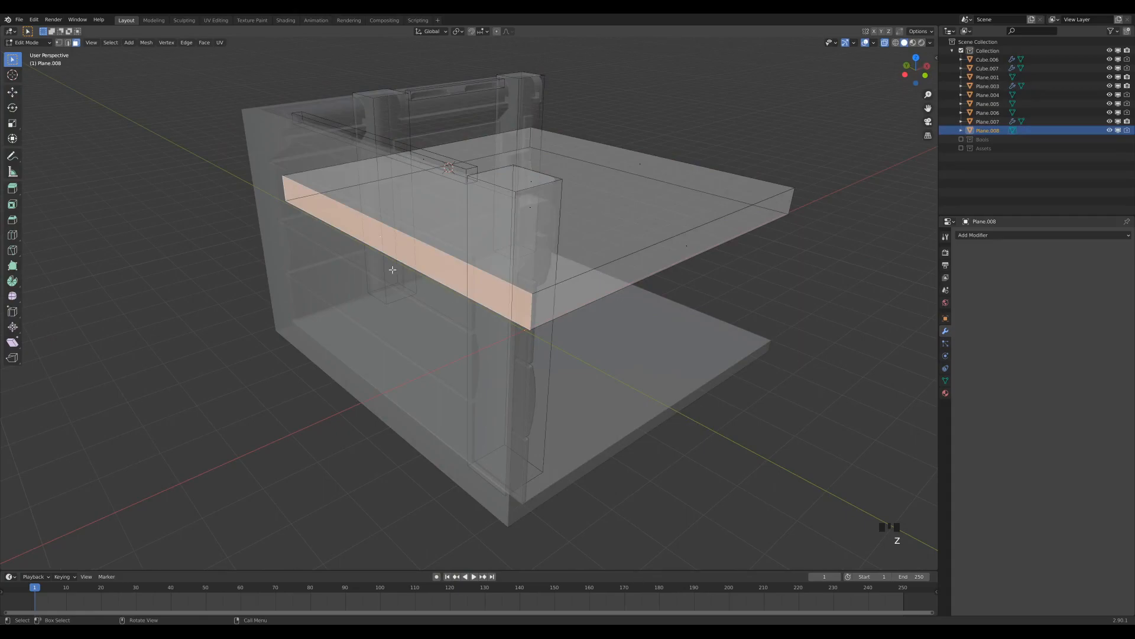
{"action": "left_click", "coordinate": [393, 270]}
{"action": "left_click", "coordinate": [393, 270]}
{"action": "middle_click_drag", "start_coordinate": [392, 269], "coordinate": [472, 101]}
{"action": "left_click", "coordinate": [357, 228], "text": "shift"}
{"action": "key", "text": "z"}
{"action": "middle_click_drag", "start_coordinate": [756, 202], "coordinate": [722, 249], "text": "shift"}
{"action": "scroll", "coordinate": [704, 230], "scroll_direction": "up", "scroll_amount": 2}
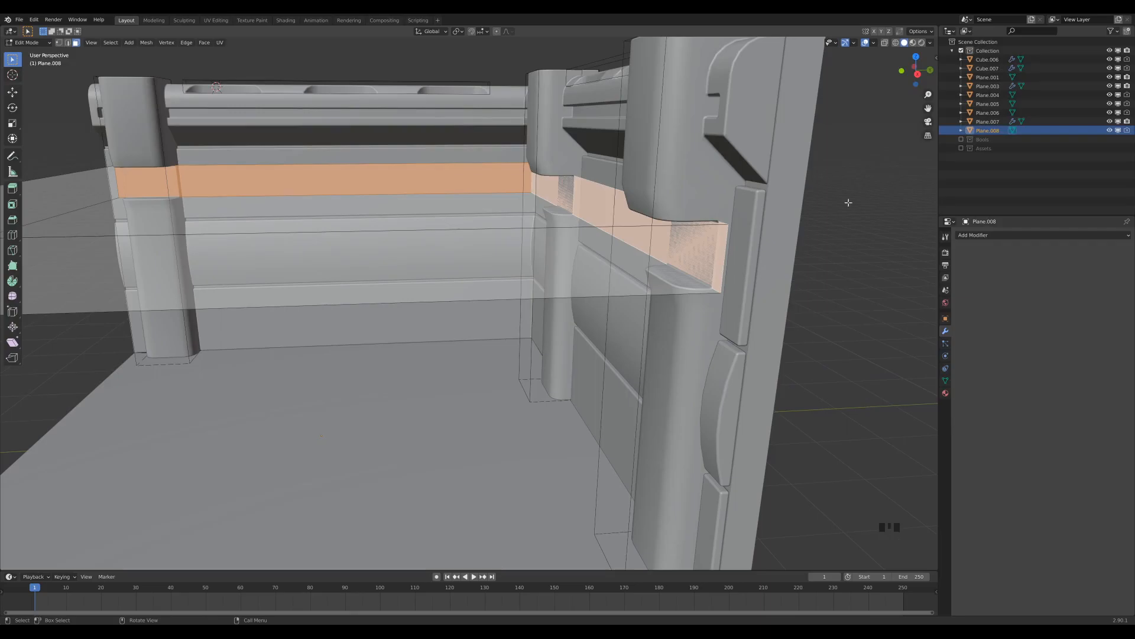
{"action": "key", "text": "alt"}
{"action": "key", "text": "alt+s"}
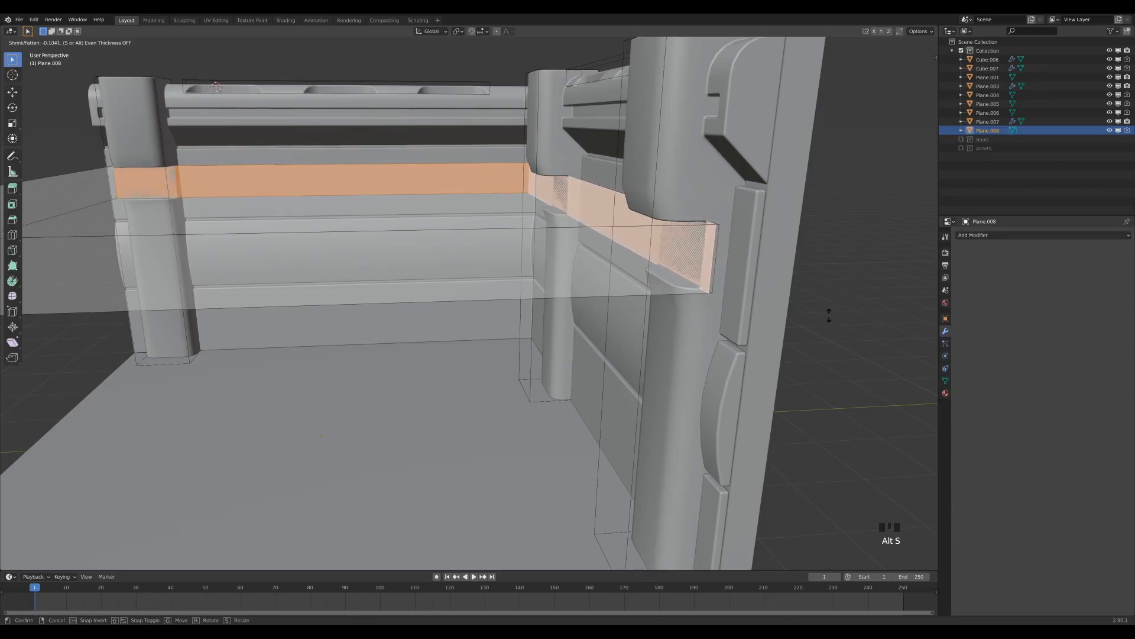
{"action": "left_click", "coordinate": [772, 294]}
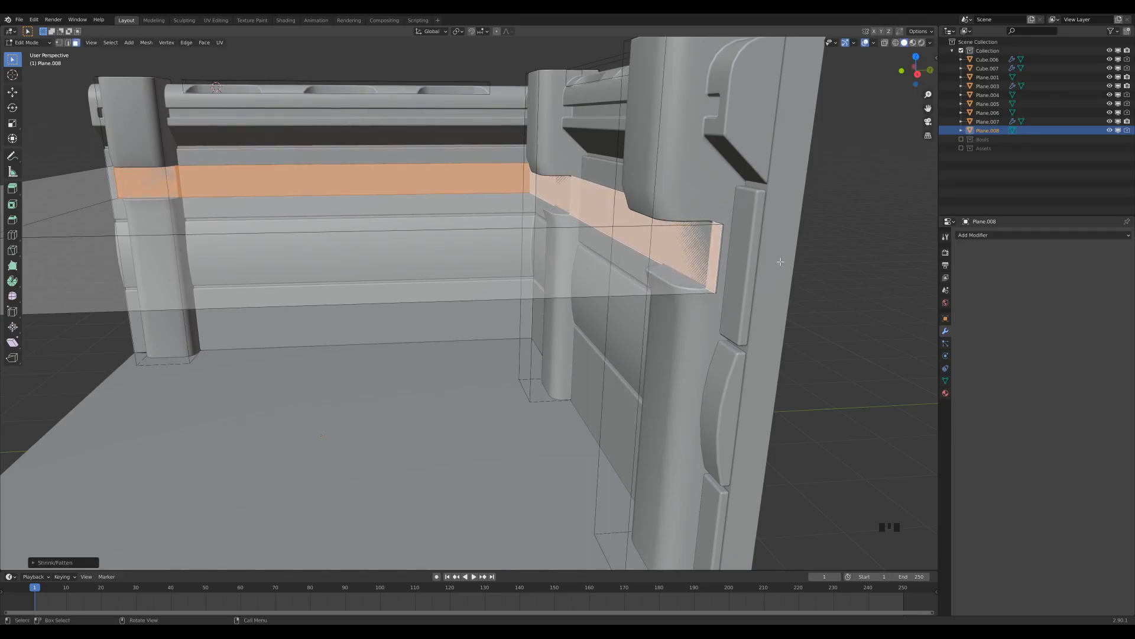
- Shrink the same two side faces inward by about a further 0.13 to make the pillar cut shallower, then finish mesh editing
{"action": "key", "text": "less"}
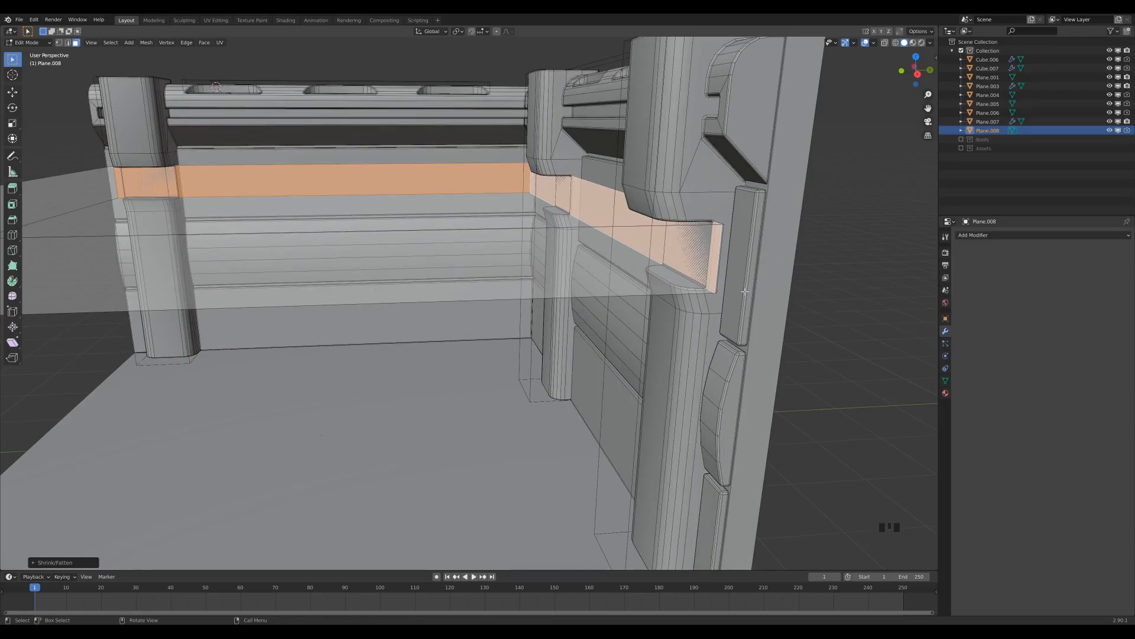
{"action": "key", "text": "alt+s"}
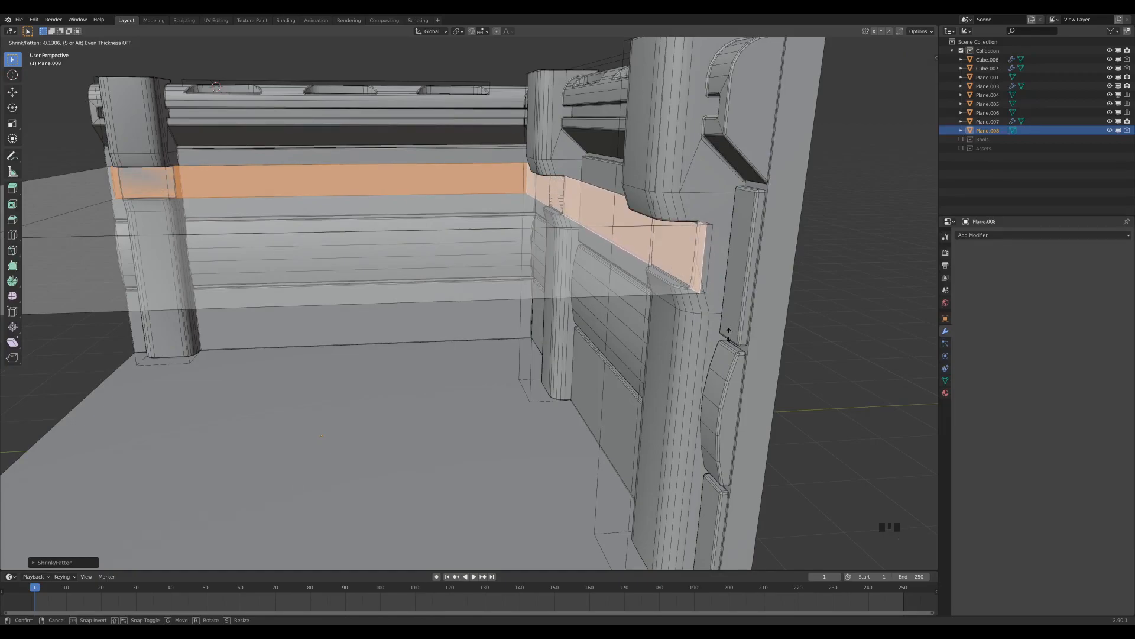
{"action": "left_click", "coordinate": [730, 331]}
{"action": "scroll", "coordinate": [853, 300], "scroll_direction": "up", "scroll_amount": 4}
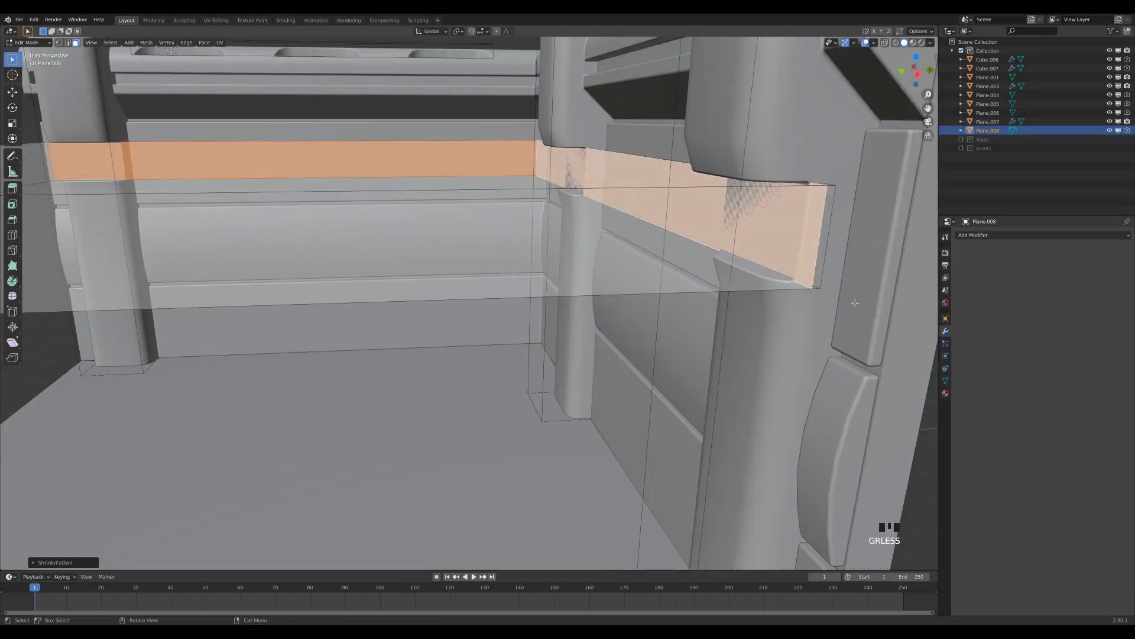
{"action": "key", "text": "Tab"}
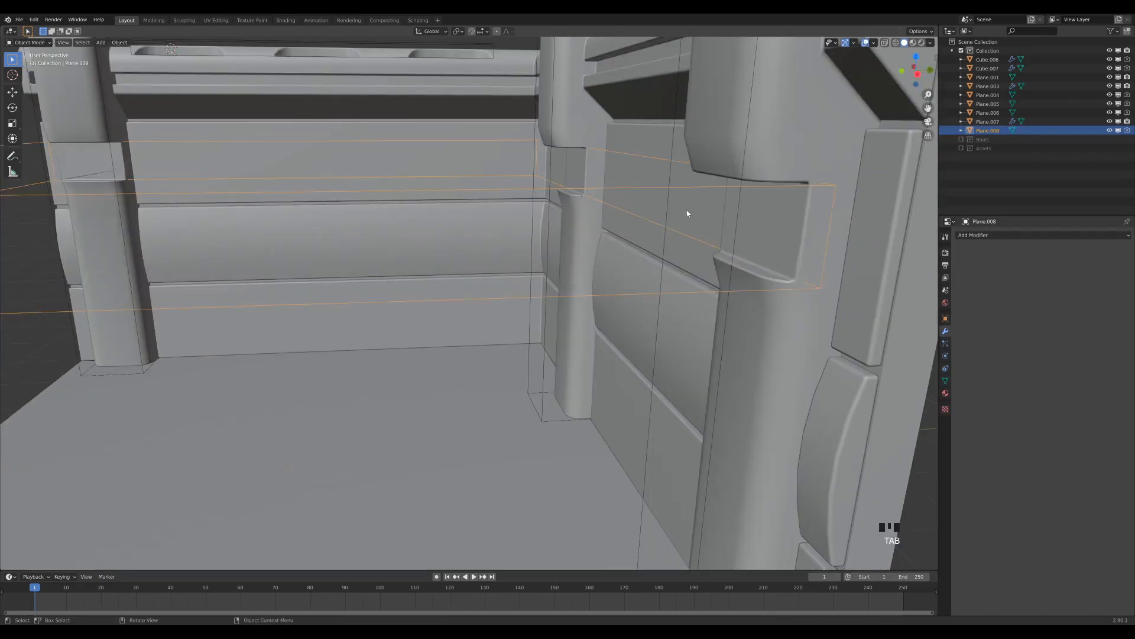
{"action": "scroll", "coordinate": [807, 269], "scroll_direction": "down", "scroll_amount": 2}
- Show wireframes and duplicate the cutter slab's upper face, raising the copy about 0.36 m along the Z axis
{"action": "key", "text": "Tab"}
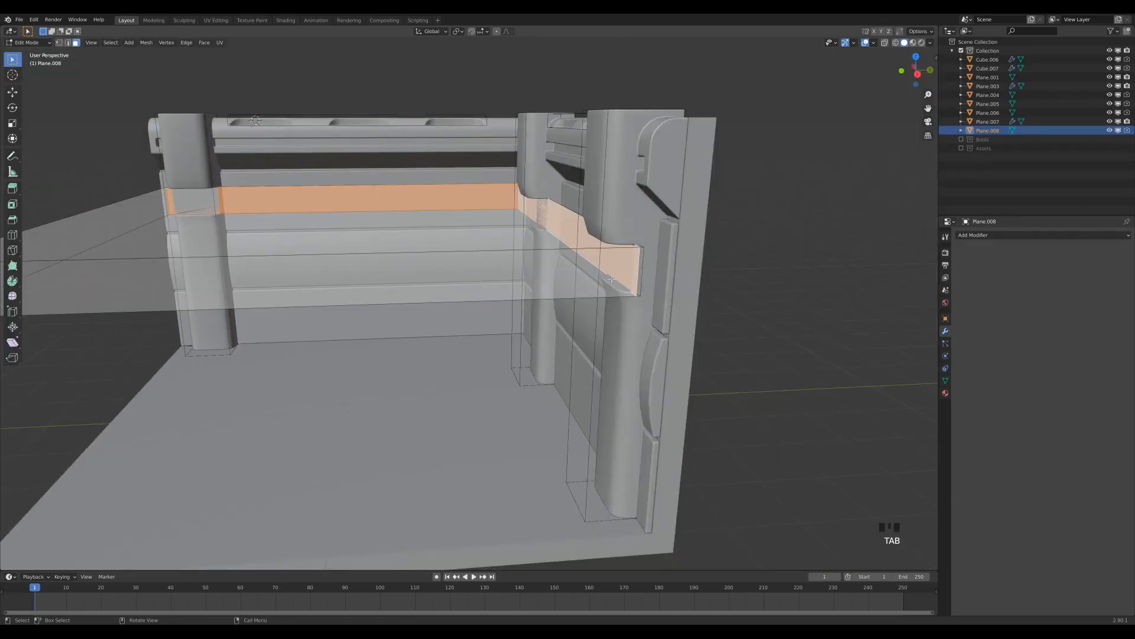
{"action": "middle_click_drag", "start_coordinate": [463, 244], "coordinate": [549, 261], "text": "shift"}
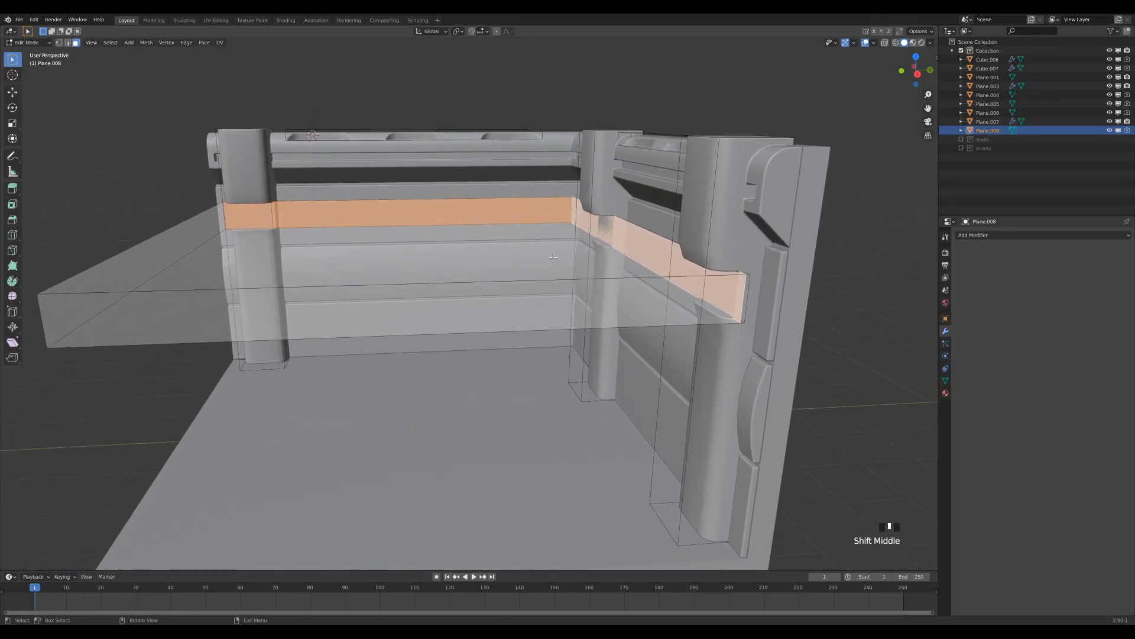
{"action": "left_click", "coordinate": [409, 232]}
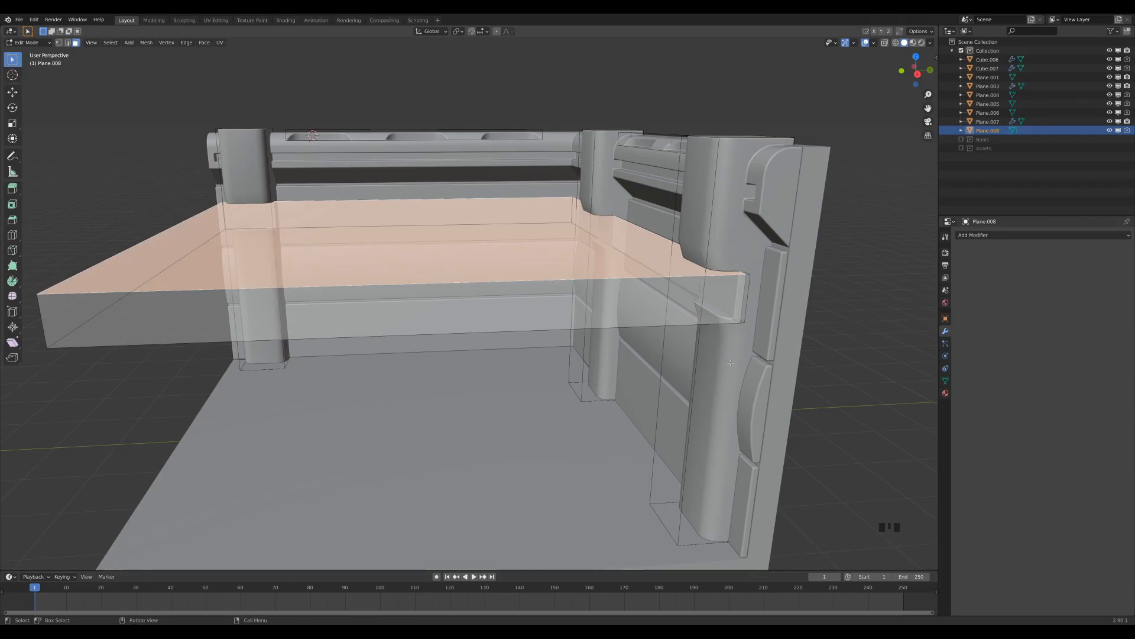
{"action": "key", "text": "less"}
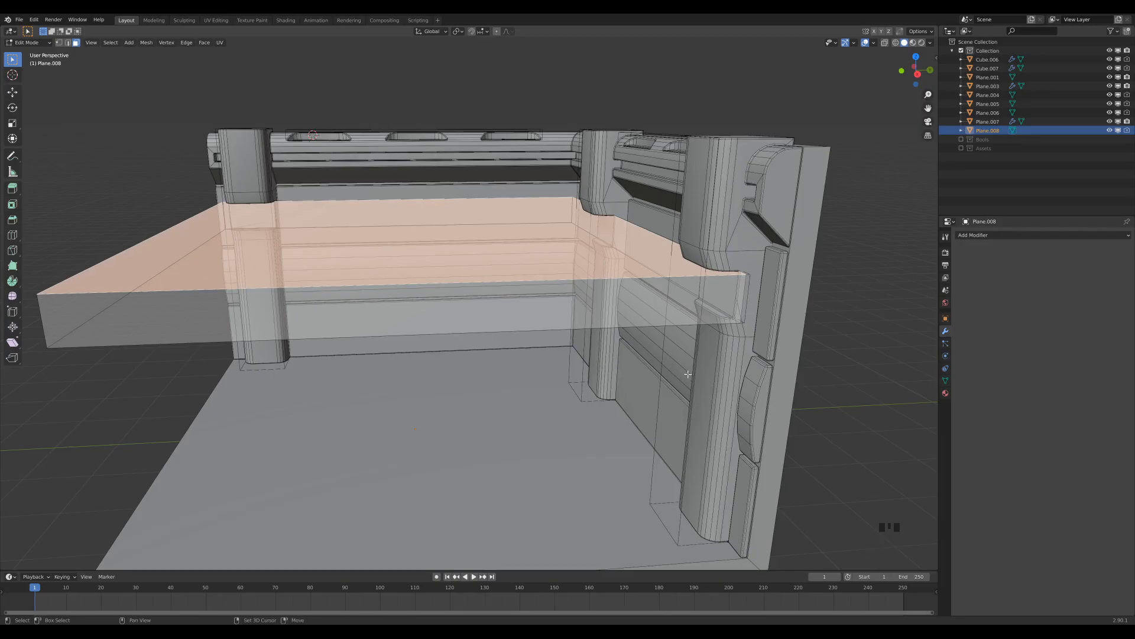
{"action": "key", "text": "shift+d"}
{"action": "key", "text": "z"}
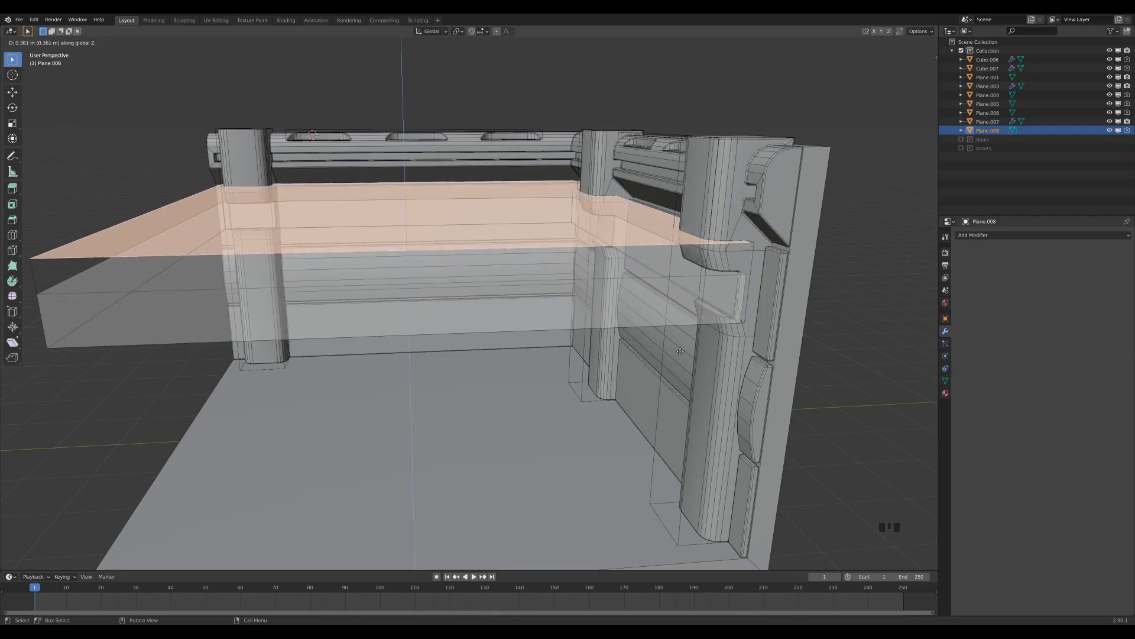
{"action": "left_click", "coordinate": [680, 350]}
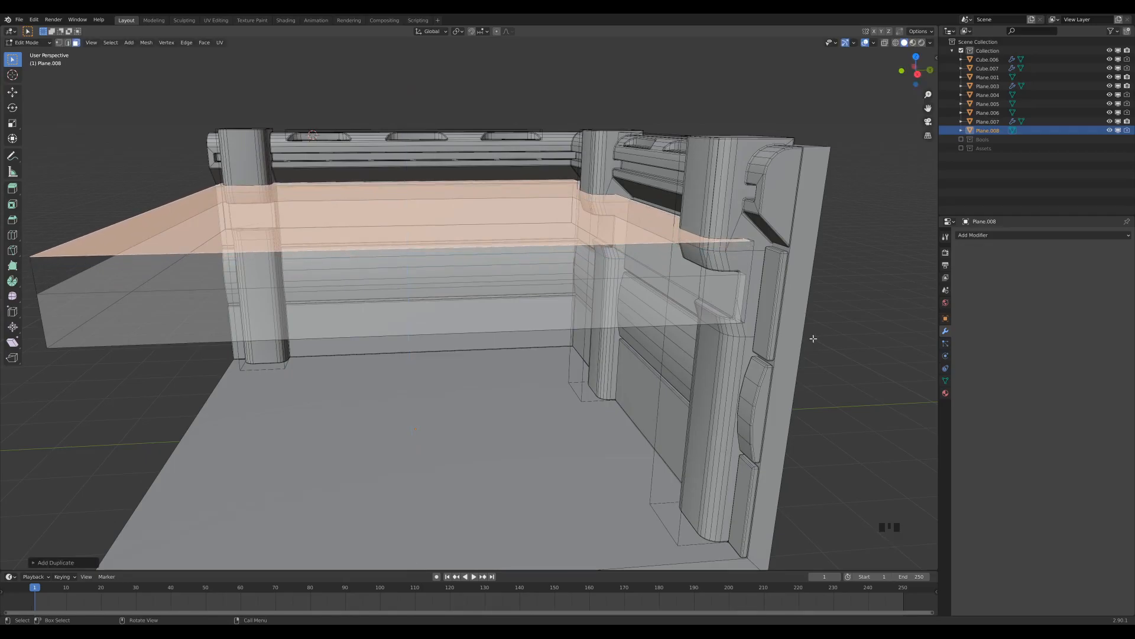
- Extrude the raised face copy upward about 0.07 m into a thin slab for a narrow pillar groove
{"action": "key", "text": "e"}
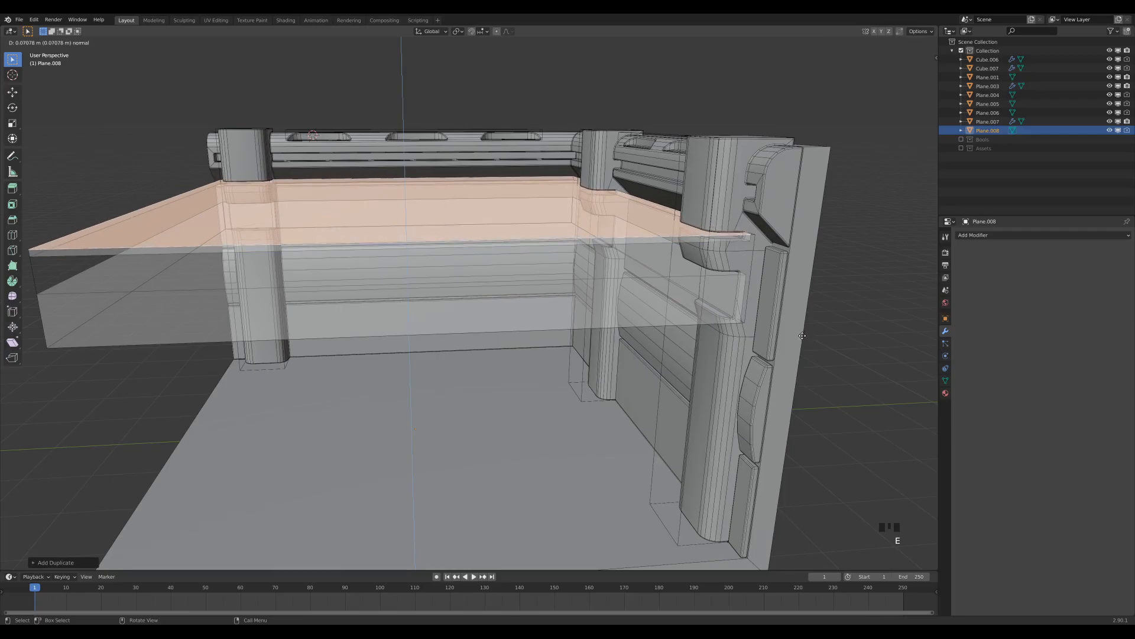
{"action": "left_click", "coordinate": [803, 333]}
{"action": "middle_click_drag", "start_coordinate": [810, 253], "coordinate": [799, 262], "text": "shift"}
{"action": "scroll", "coordinate": [799, 262], "scroll_direction": "up", "scroll_amount": 2}
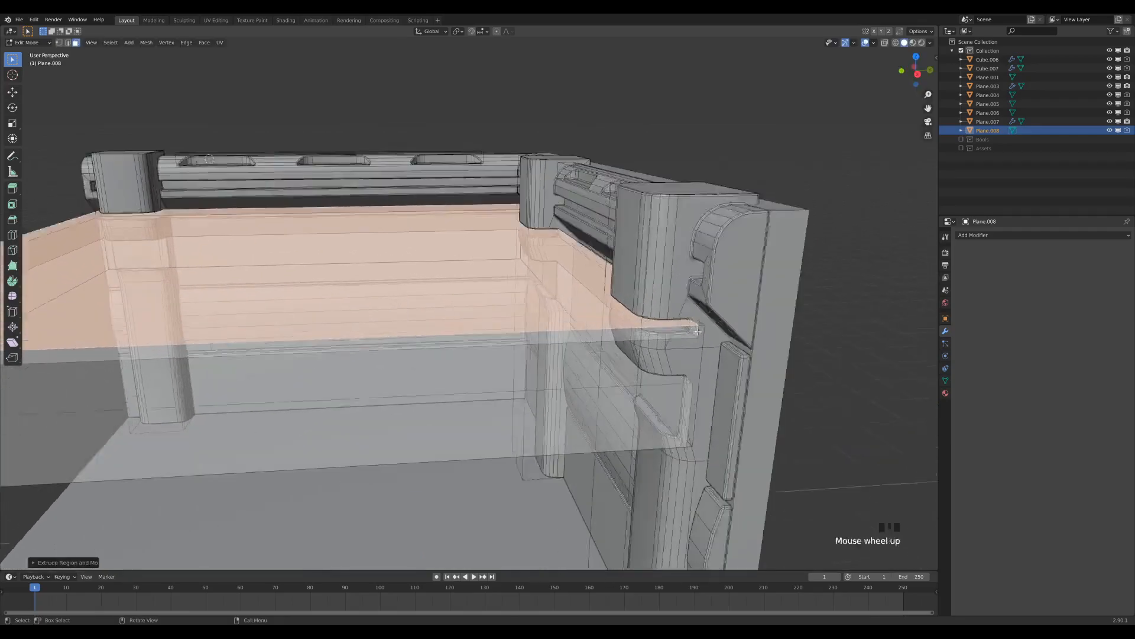
{"action": "middle_click_drag", "start_coordinate": [795, 325], "coordinate": [749, 187]}
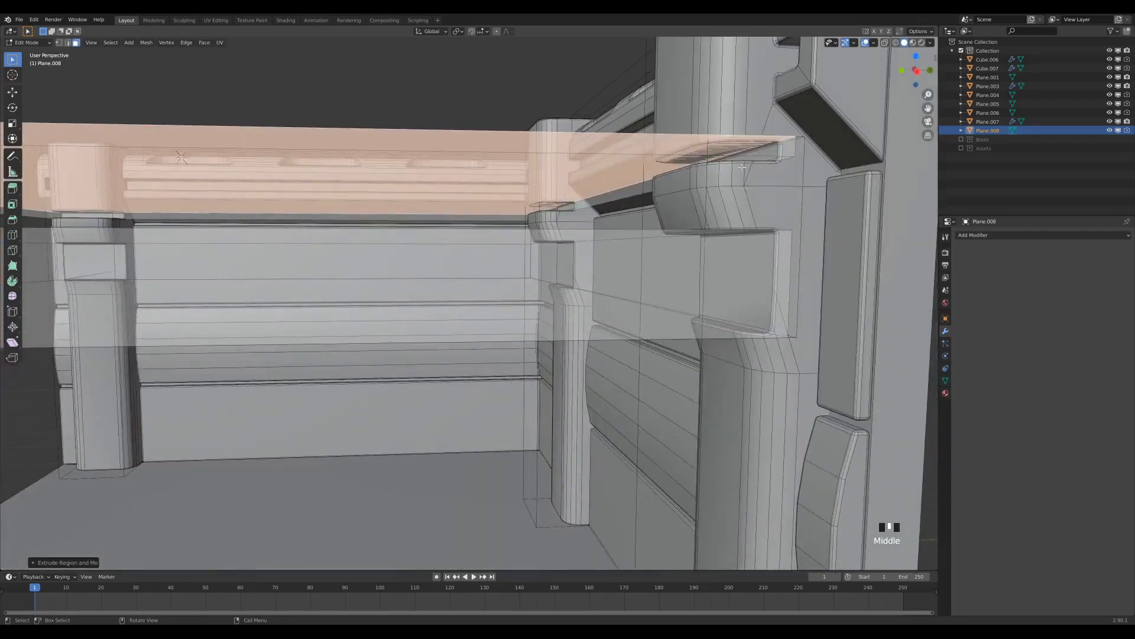
{"action": "scroll", "coordinate": [715, 208], "scroll_direction": "down", "scroll_amount": 2}
{"action": "middle_click_drag", "start_coordinate": [716, 240], "coordinate": [684, 294]}
{"action": "middle_click_drag", "start_coordinate": [608, 318], "coordinate": [624, 323], "text": "shift"}
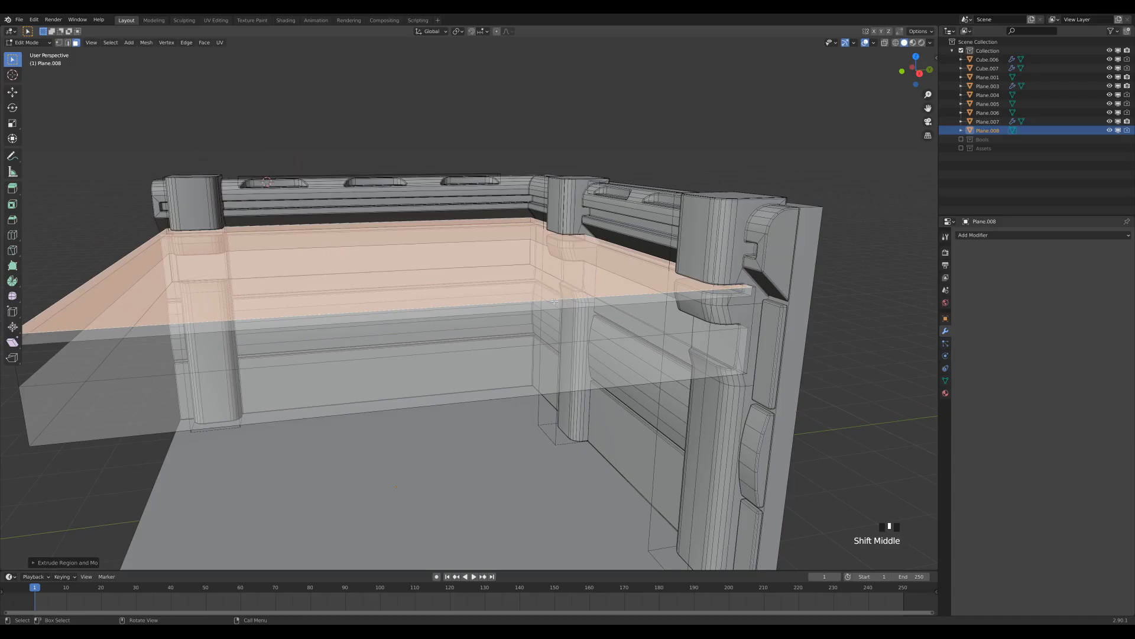
- Duplicate the whole thin slab in the right side view and raise the copy 0.2 m along the Z axis
{"action": "key", "text": "l"}
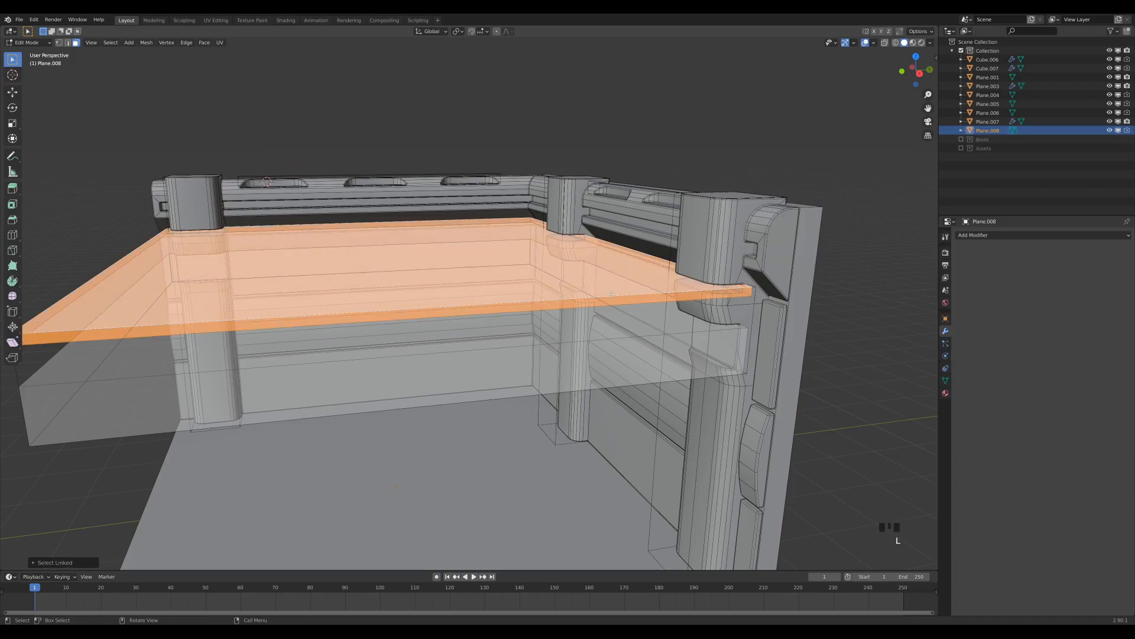
{"action": "key", "text": "KP_3"}
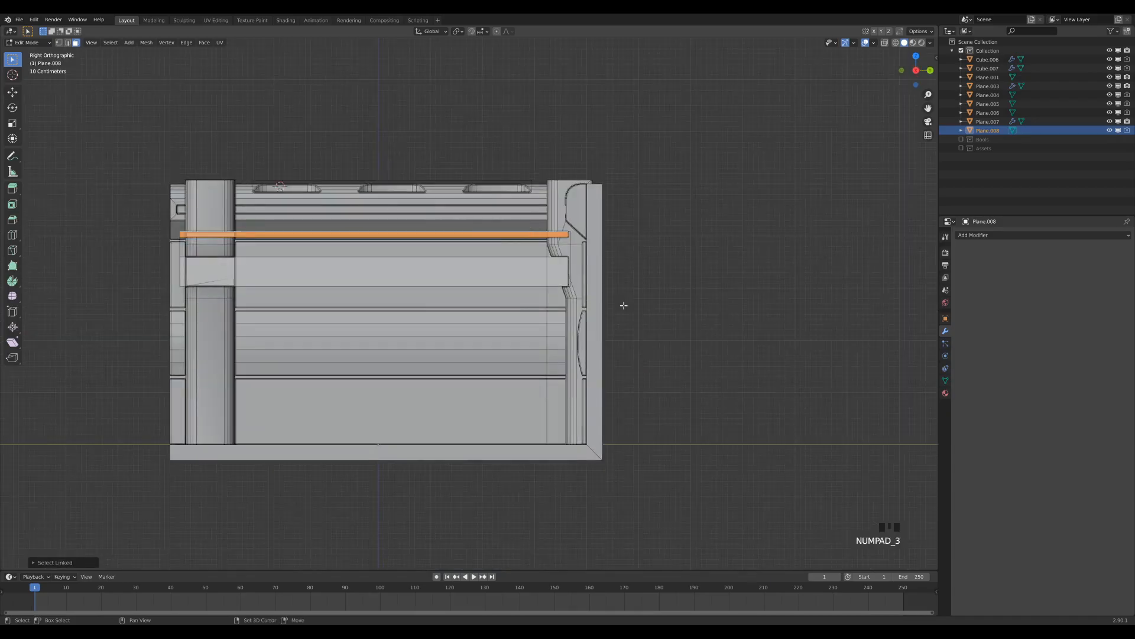
{"action": "scroll", "coordinate": [624, 305], "scroll_direction": "up", "scroll_amount": 4}
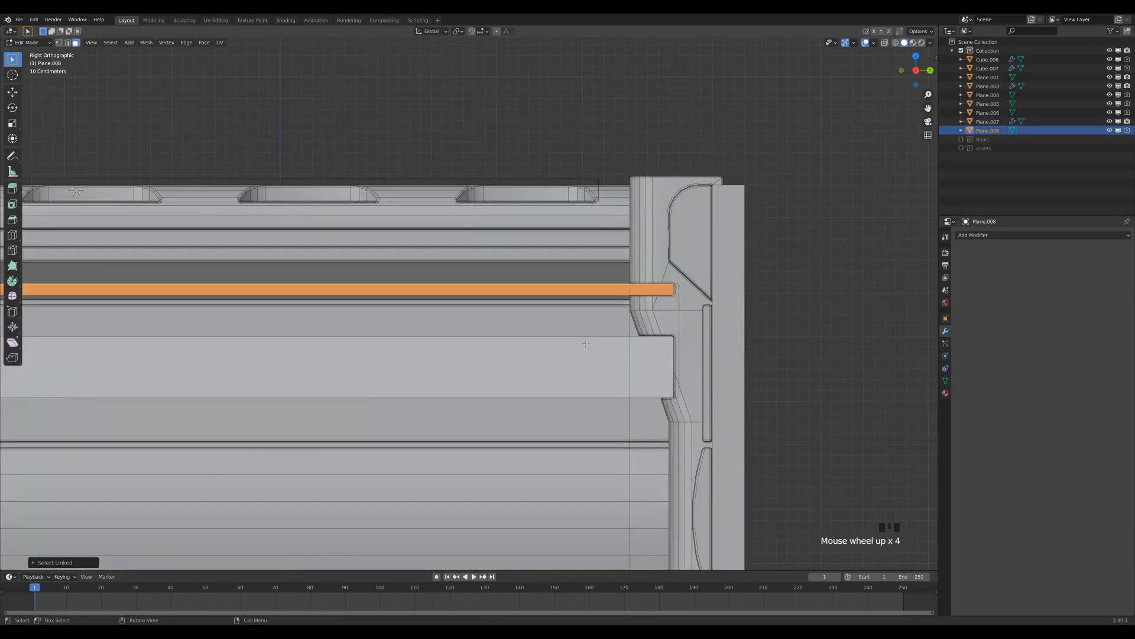
{"action": "key", "text": "shift+d"}
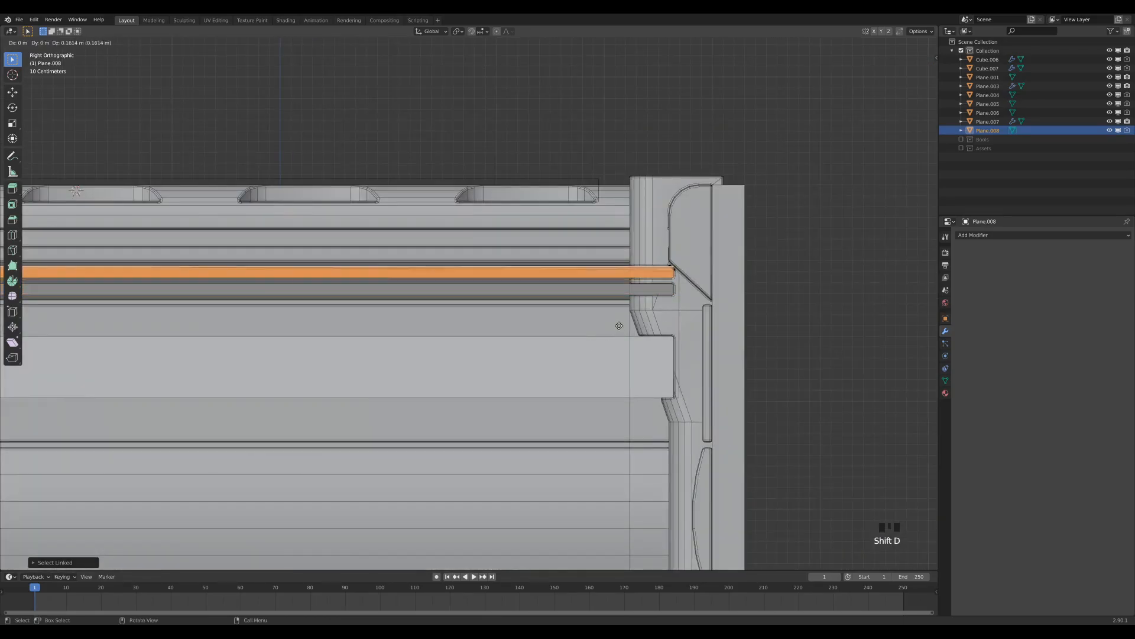
{"action": "key", "text": "z"}
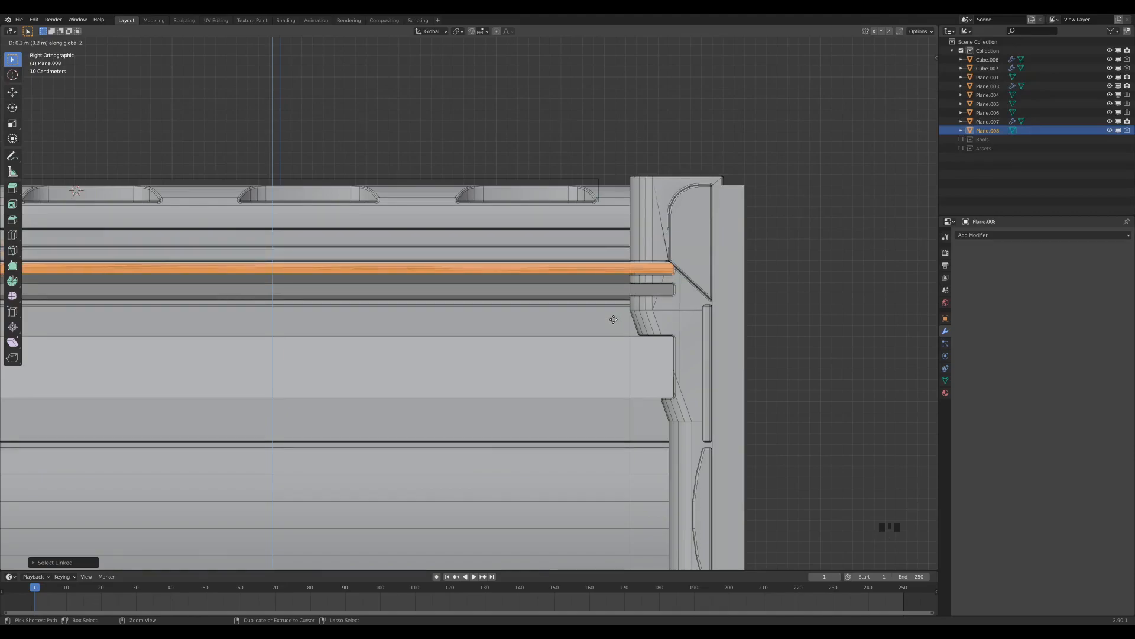
{"action": "left_click", "coordinate": [613, 319]}
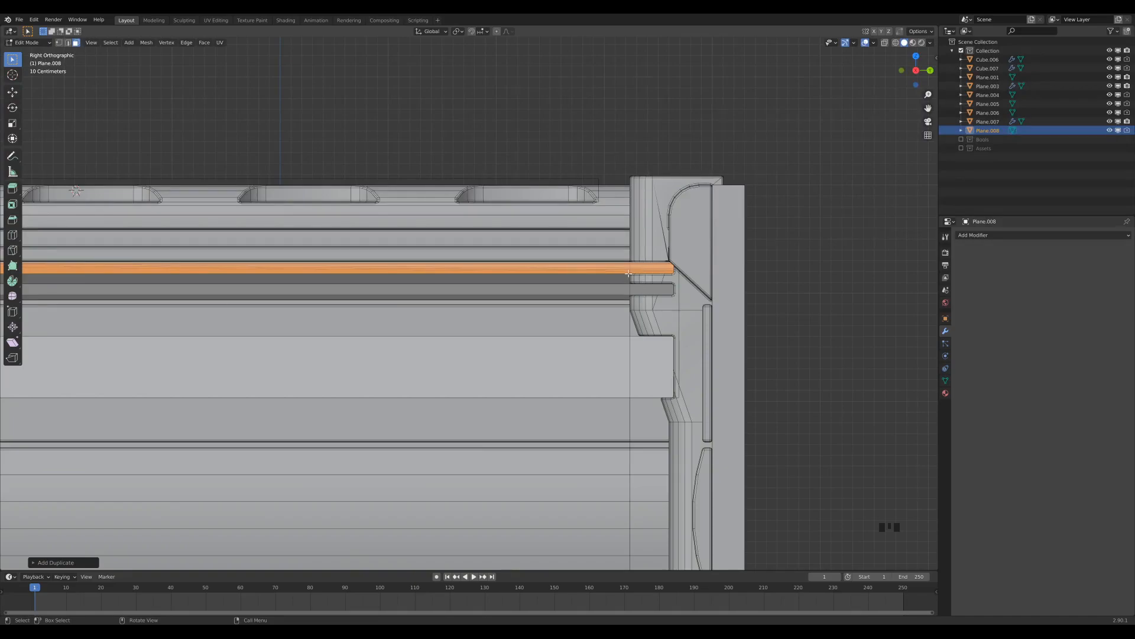
- Duplicate the upper thin slab again and raise the copy along the Z axis to add a third, evenly spaced pillar groove
{"action": "key", "text": "shift+d"}
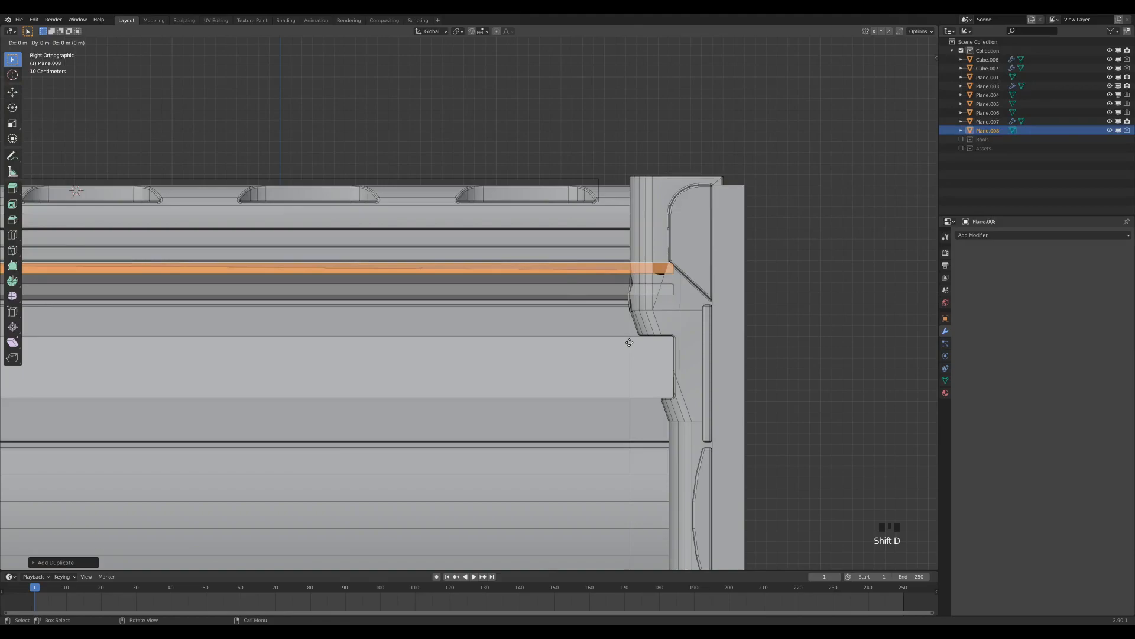
{"action": "key", "text": "z"}
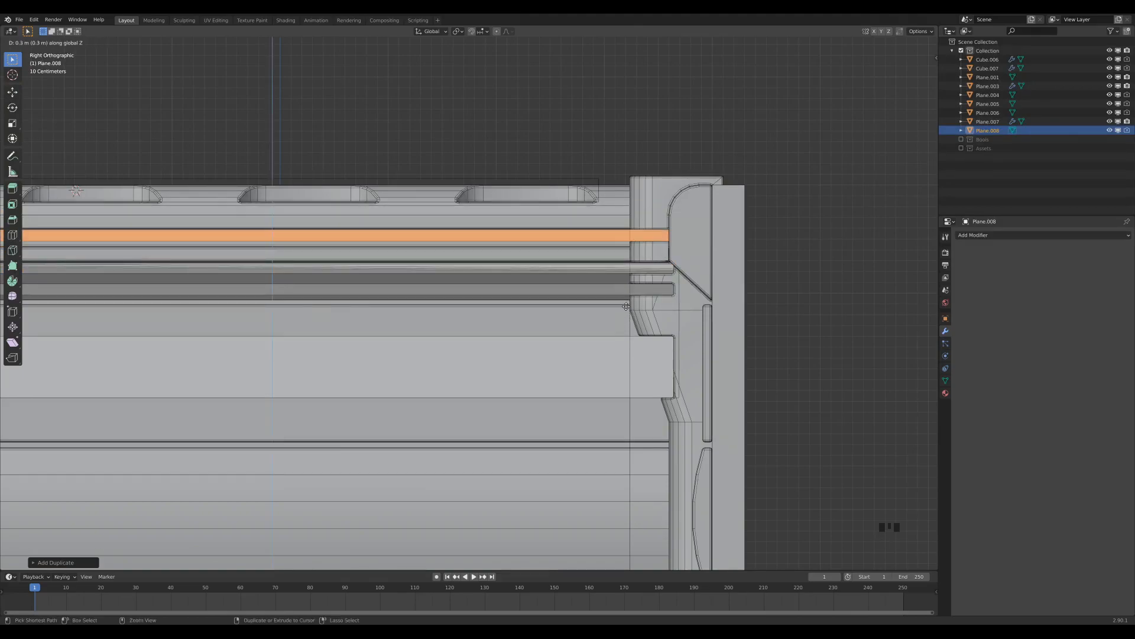
{"action": "left_click", "coordinate": [623, 320]}
{"action": "middle_click_drag", "start_coordinate": [623, 320], "coordinate": [717, 373]}
{"action": "scroll", "coordinate": [685, 339], "scroll_direction": "down", "scroll_amount": 4}
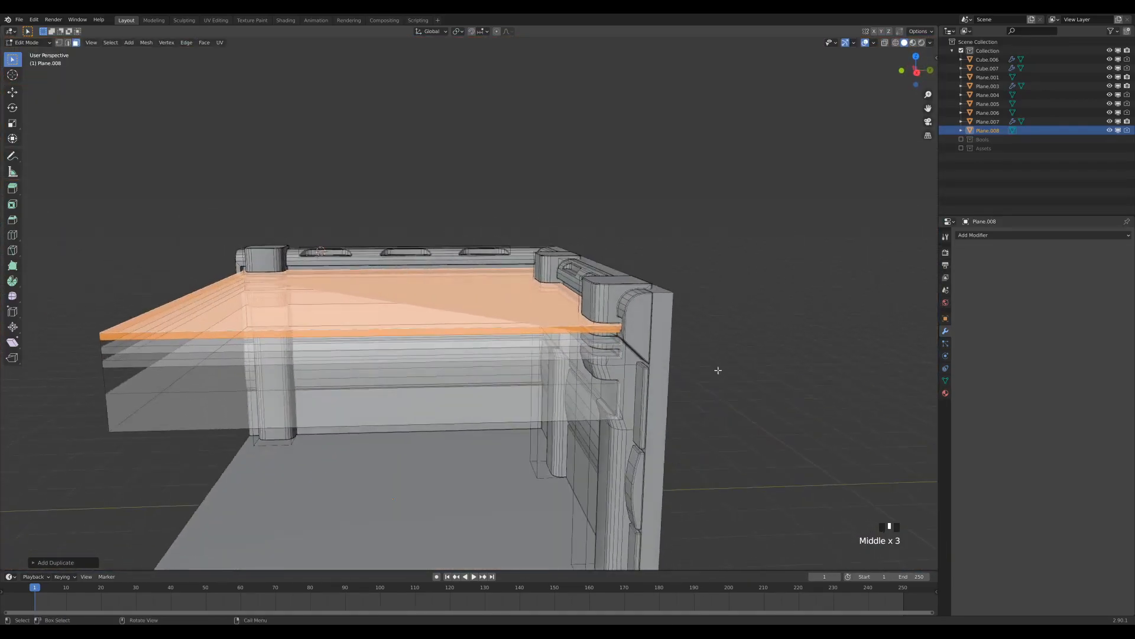
{"action": "scroll", "coordinate": [705, 365], "scroll_direction": "up", "scroll_amount": 2}
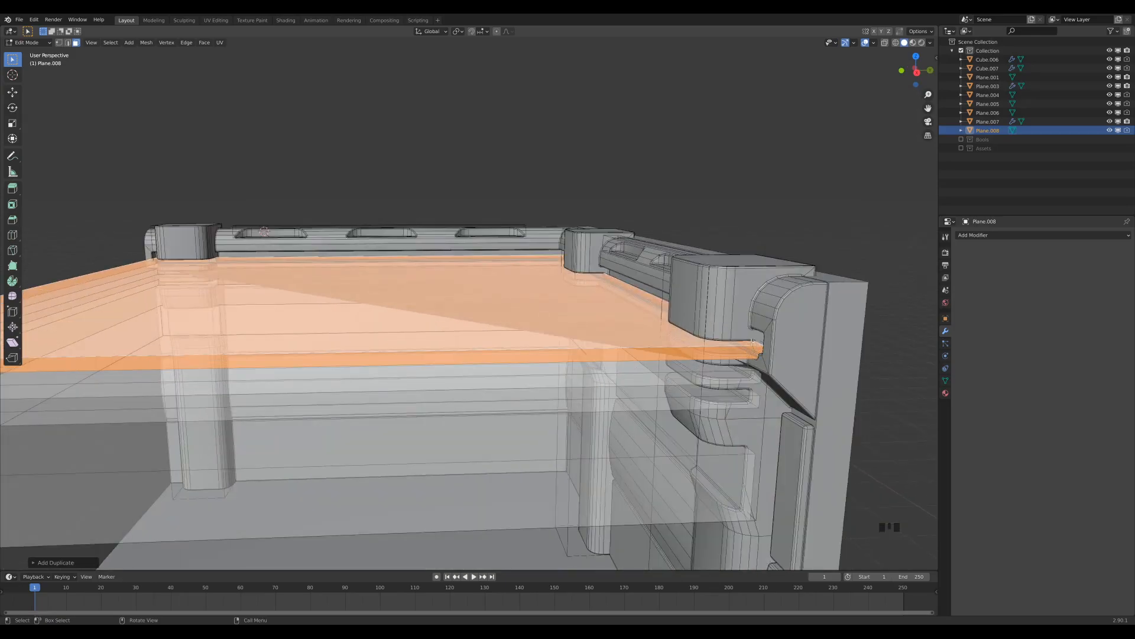
- Shrink the side faces of all three thin slabs inward on the two pillar sides to make the grooves shallower, then finish mesh editing
{"action": "scroll", "coordinate": [747, 409], "scroll_direction": "down", "scroll_amount": 2}
{"action": "key", "text": "alt+z"}
{"action": "middle_click_drag", "start_coordinate": [719, 284], "coordinate": [643, 302]}
{"action": "key", "text": "3"}
{"action": "left_click", "coordinate": [484, 319]}
{"action": "left_click", "coordinate": [485, 327], "text": "shift"}
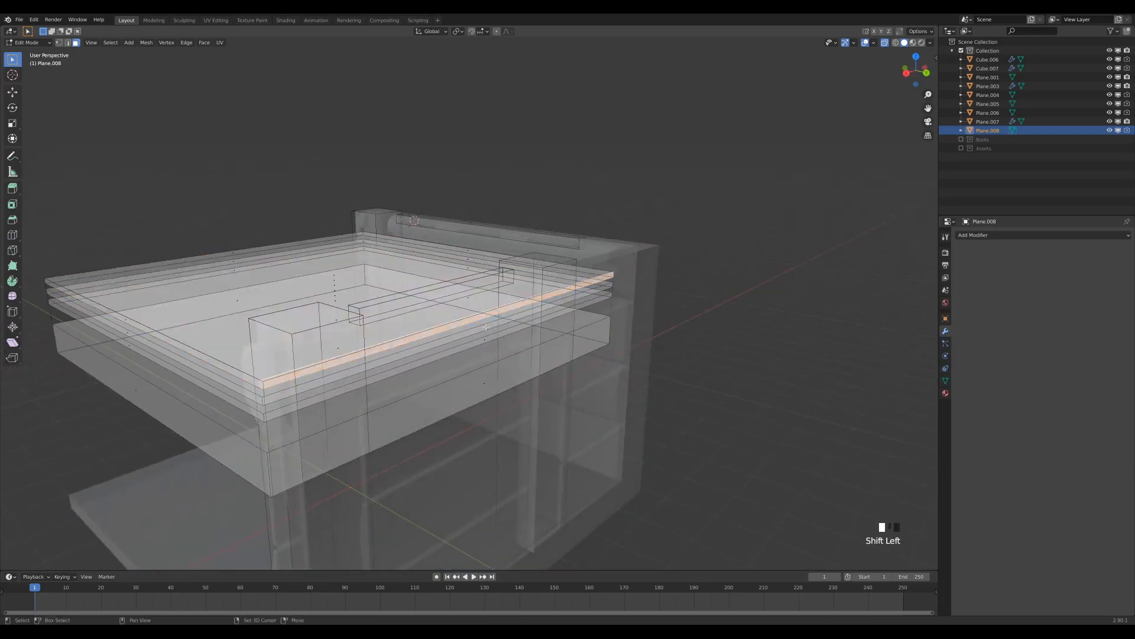
{"action": "left_click", "coordinate": [487, 340], "text": "shift"}
{"action": "middle_click_drag", "start_coordinate": [486, 340], "coordinate": [725, 312]}
{"action": "left_click", "coordinate": [613, 287], "text": "shift"}
{"action": "left_click", "coordinate": [611, 293], "text": "shift"}
{"action": "left_click", "coordinate": [610, 299], "text": "shift"}
{"action": "scroll", "coordinate": [769, 349], "scroll_direction": "down", "scroll_amount": 3}
{"action": "key", "text": "z"}
{"action": "left_click", "coordinate": [644, 378]}
{"action": "scroll", "coordinate": [840, 327], "scroll_direction": "up", "scroll_amount": 3}
{"action": "middle_click_drag", "start_coordinate": [859, 297], "coordinate": [762, 333], "text": "shift"}
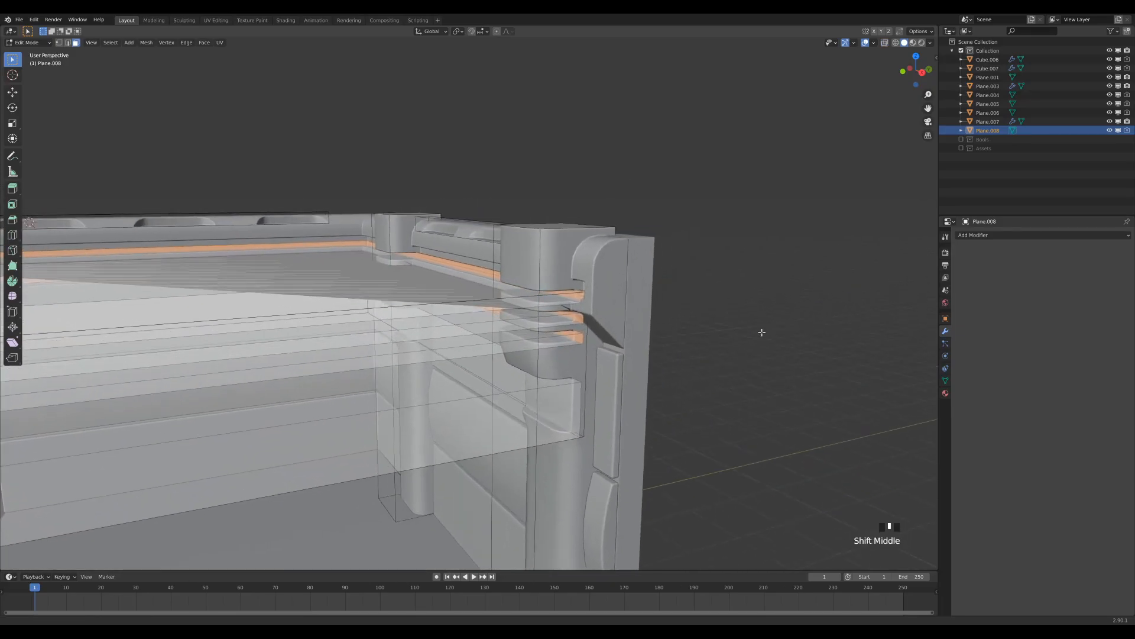
{"action": "scroll", "coordinate": [843, 329], "scroll_direction": "up", "scroll_amount": 3}
{"action": "key", "text": "less"}
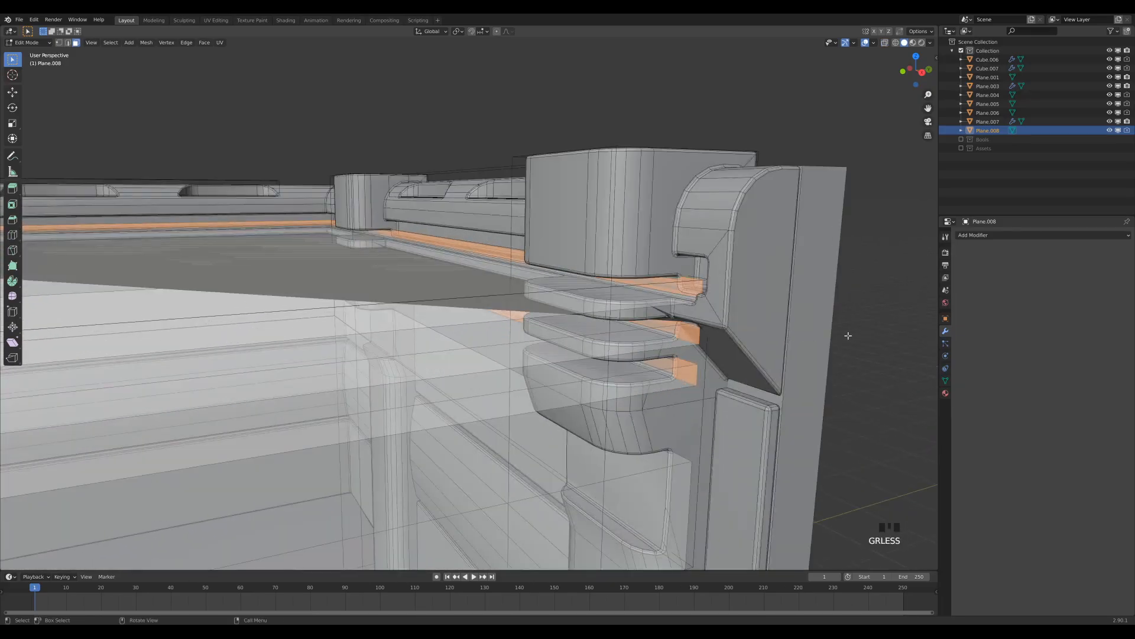
{"action": "key", "text": "alt+s"}
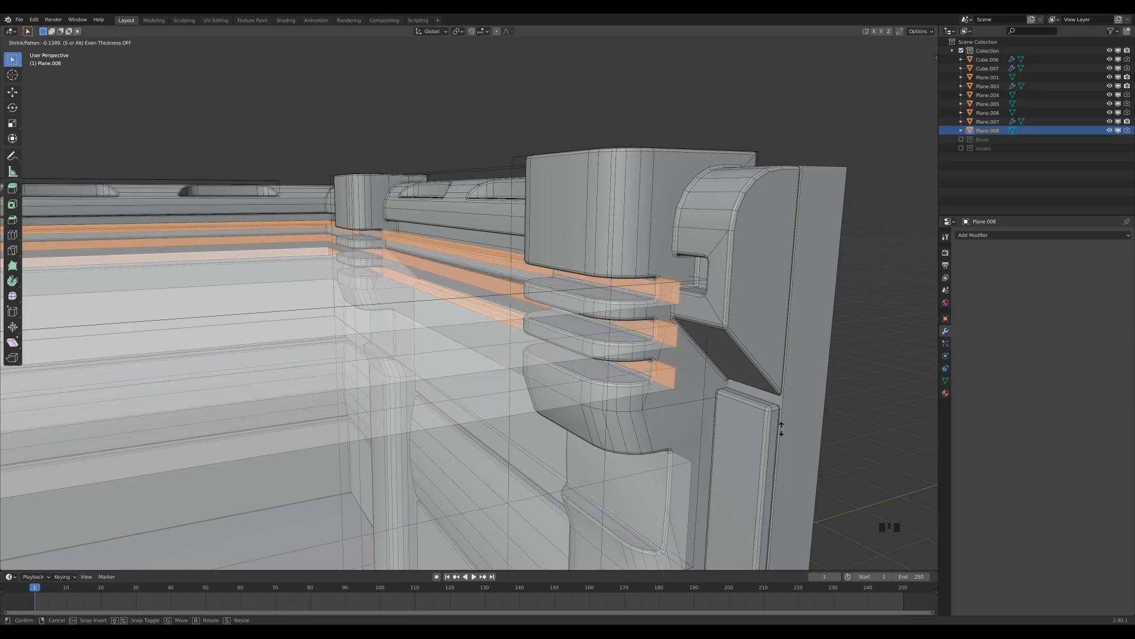
{"action": "left_click", "coordinate": [753, 444]}
{"action": "key", "text": "Tab"}
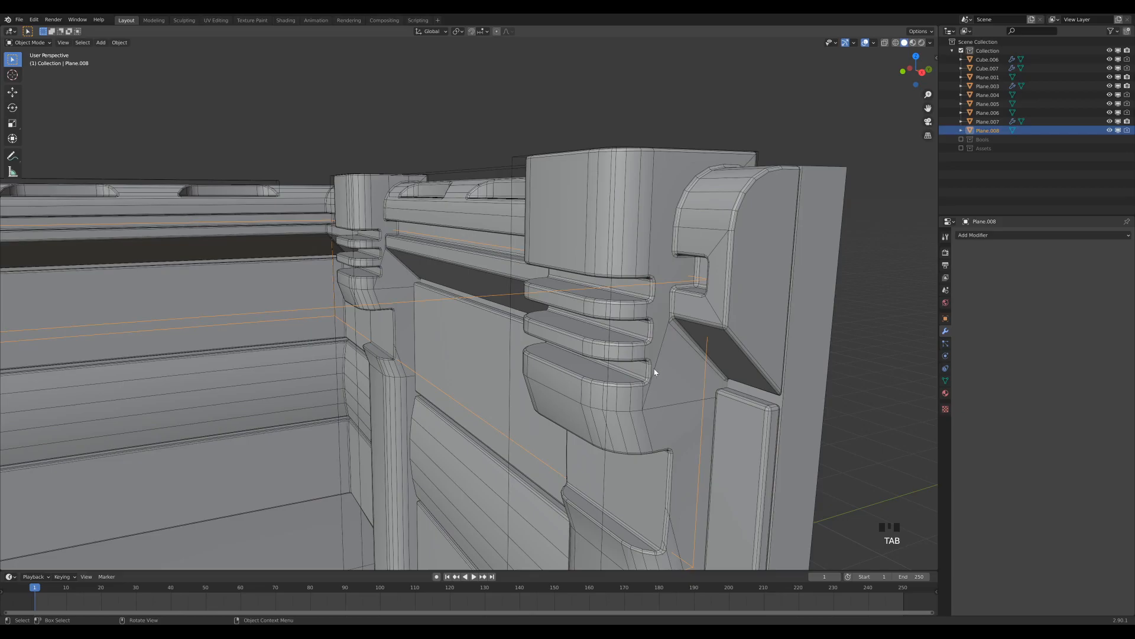
- Examine the pillar grooves and the whole room corner with viewport overlays hidden, then show the overlays again
{"action": "scroll", "coordinate": [655, 304], "scroll_direction": "down", "scroll_amount": 3}
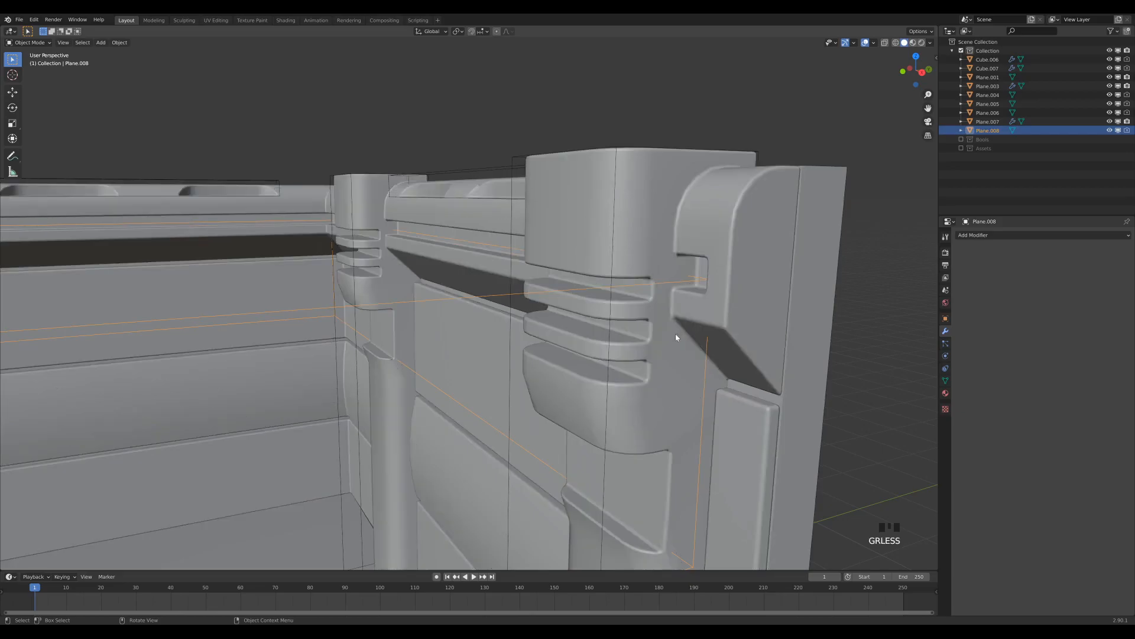
{"action": "middle_click_drag", "start_coordinate": [457, 362], "coordinate": [491, 359]}
{"action": "scroll", "coordinate": [421, 395], "scroll_direction": "down", "scroll_amount": 2}
{"action": "middle_click_drag", "start_coordinate": [423, 398], "coordinate": [799, 195]}
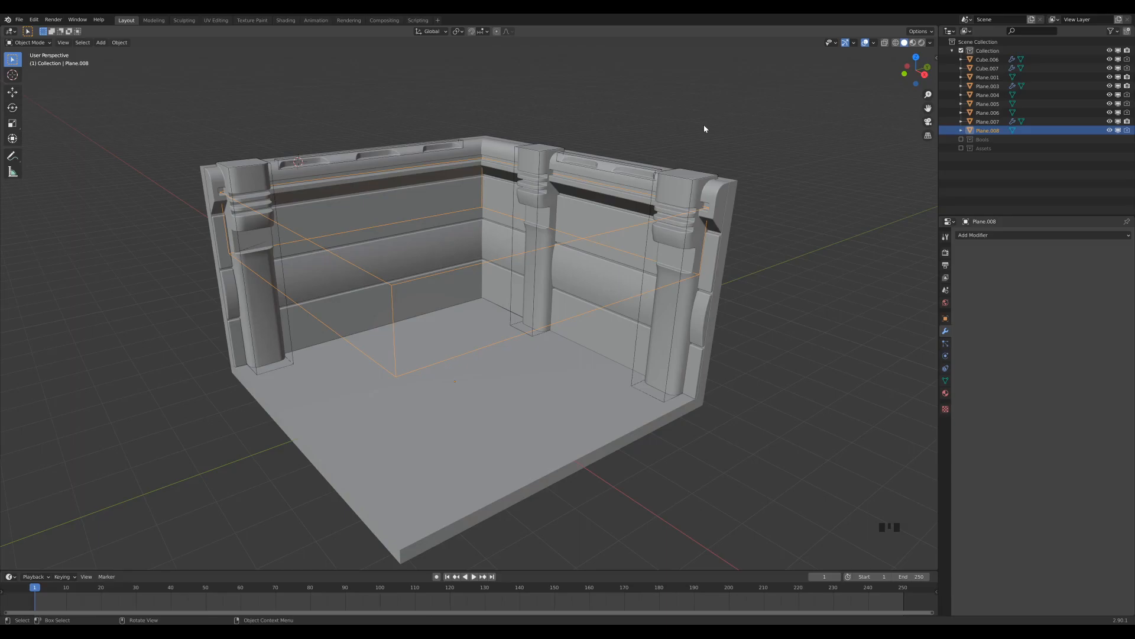
{"action": "key", "text": "z"}
{"action": "left_click", "coordinate": [486, 112]}
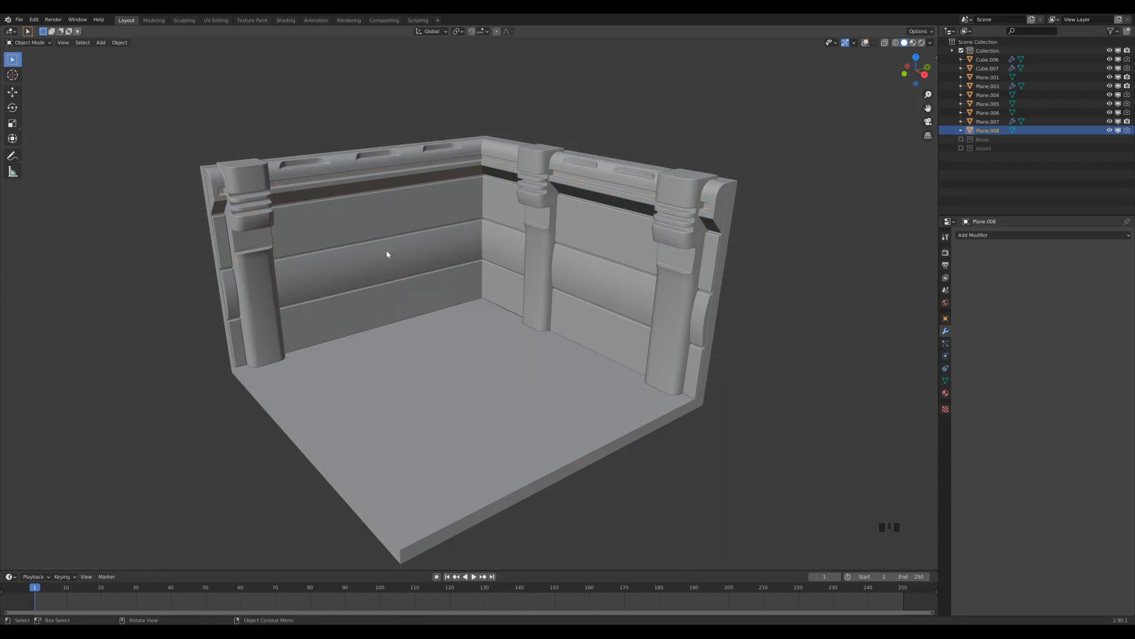
{"action": "key", "text": "z"}
{"action": "key", "text": "less"}
{"action": "middle_click_drag", "start_coordinate": [341, 368], "coordinate": [333, 271]}
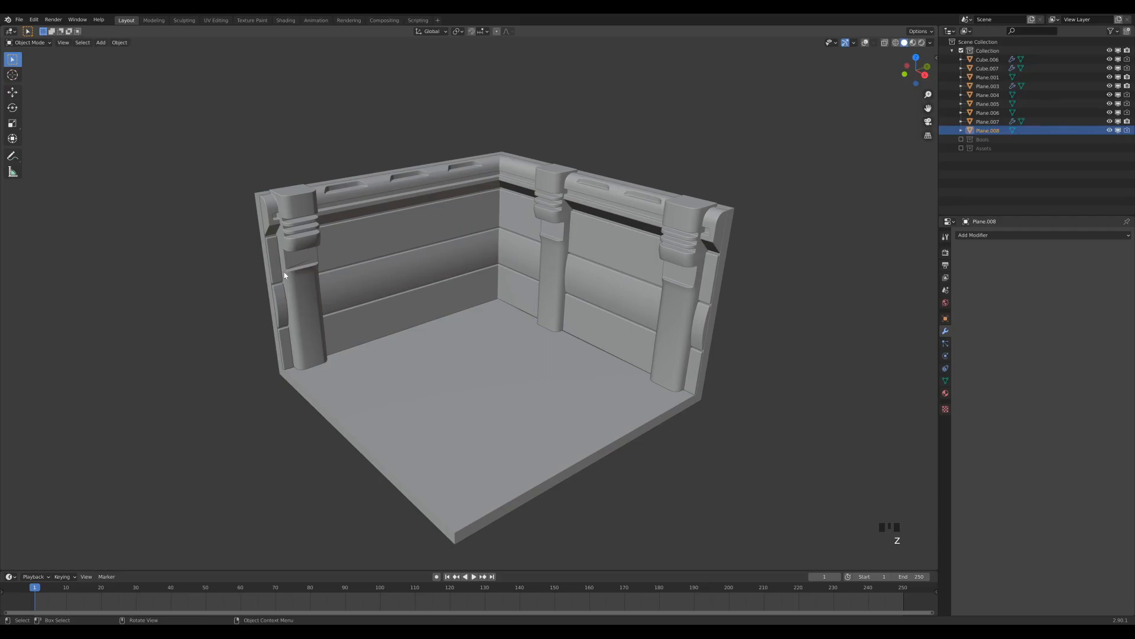
{"action": "key", "text": "shift+alt+z"}
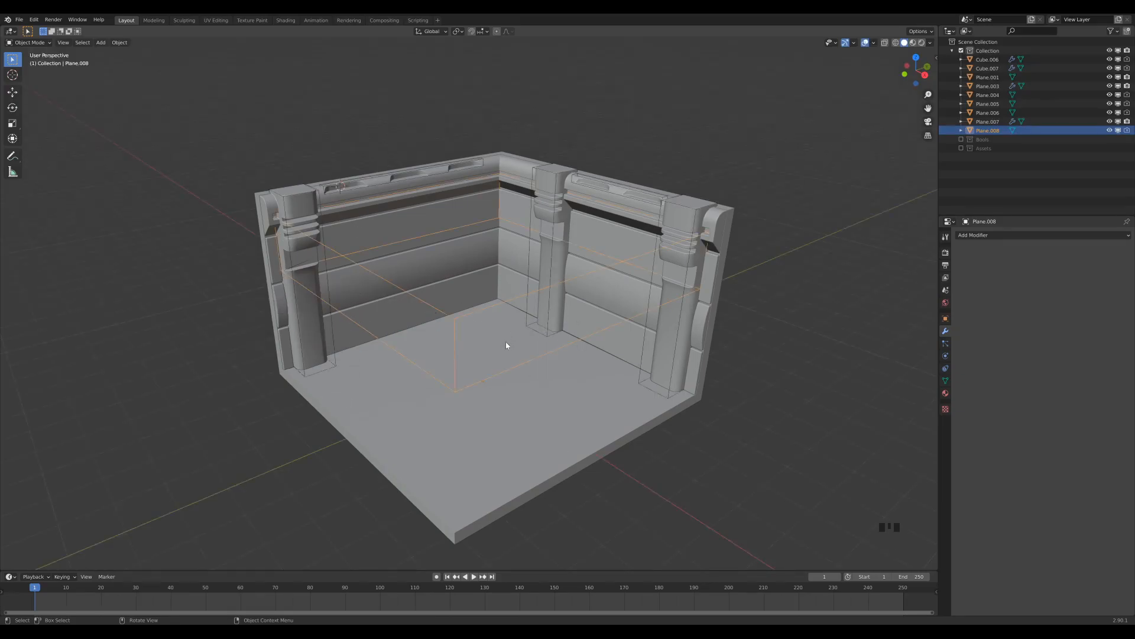
{"action": "middle_click_drag", "start_coordinate": [319, 304], "coordinate": [654, 268]}
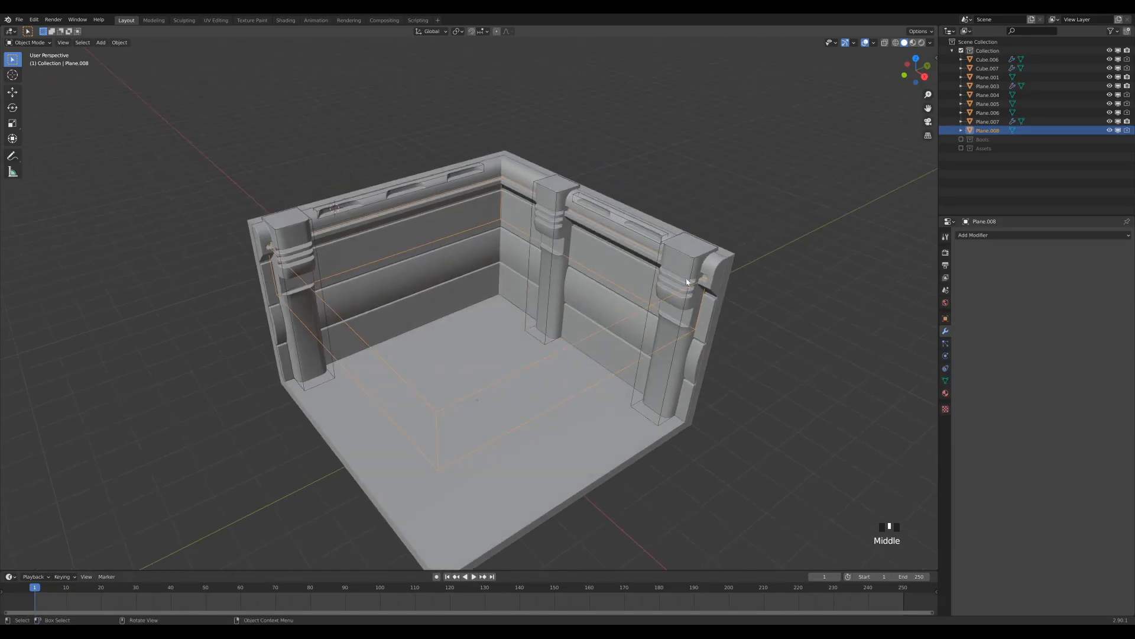
- Inspect from the top view how the pillar cutters line up with the walls at the corner and both wall ends
{"action": "left_click", "coordinate": [555, 210]}
{"action": "left_click", "coordinate": [687, 275]}
{"action": "middle_click_drag", "start_coordinate": [687, 275], "coordinate": [701, 242]}
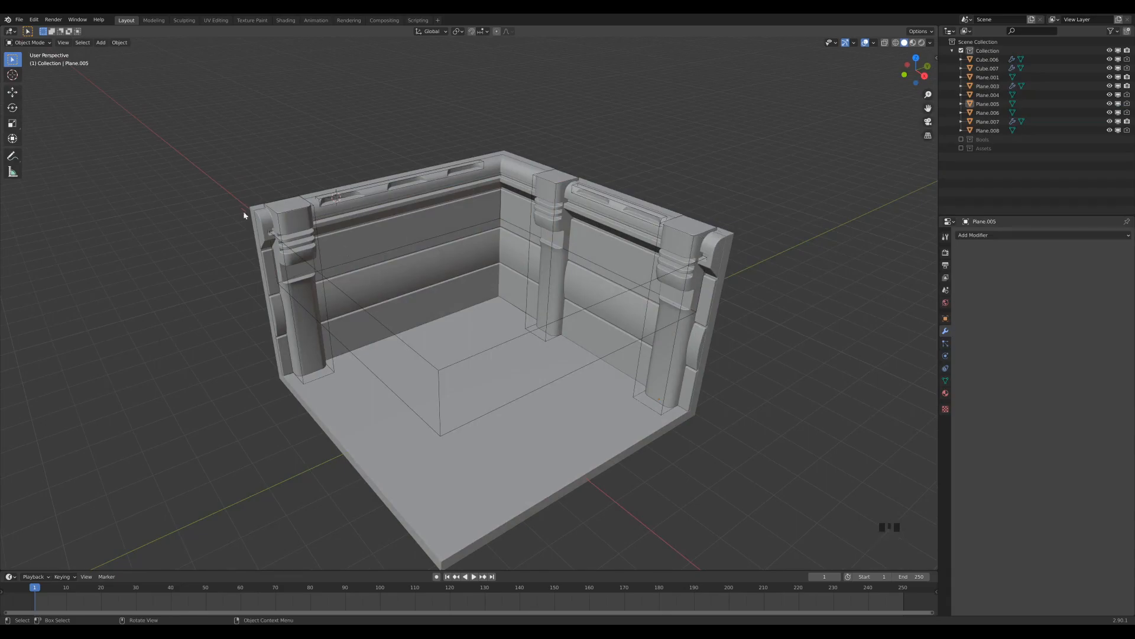
{"action": "key", "text": "KP_7"}
{"action": "middle_click_drag", "start_coordinate": [684, 345], "coordinate": [648, 252], "text": "shift"}
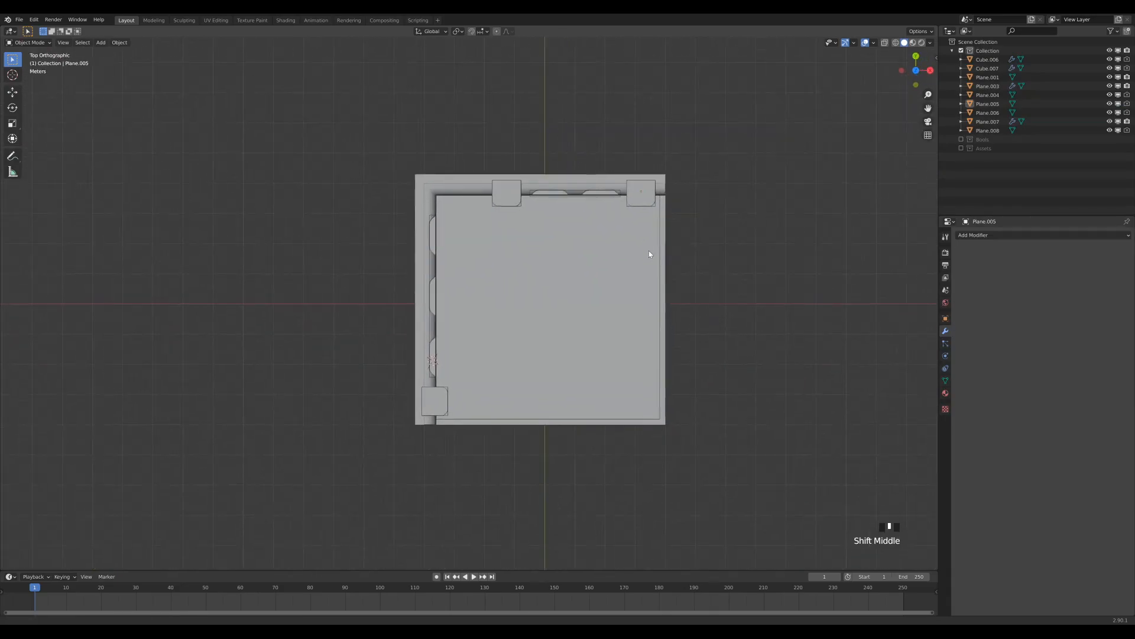
{"action": "scroll", "coordinate": [466, 395], "scroll_direction": "up", "scroll_amount": 5}
{"action": "scroll", "coordinate": [466, 395], "scroll_direction": "up", "scroll_amount": 2}
{"action": "middle_click_drag", "start_coordinate": [466, 395], "coordinate": [272, 425], "text": "shift"}
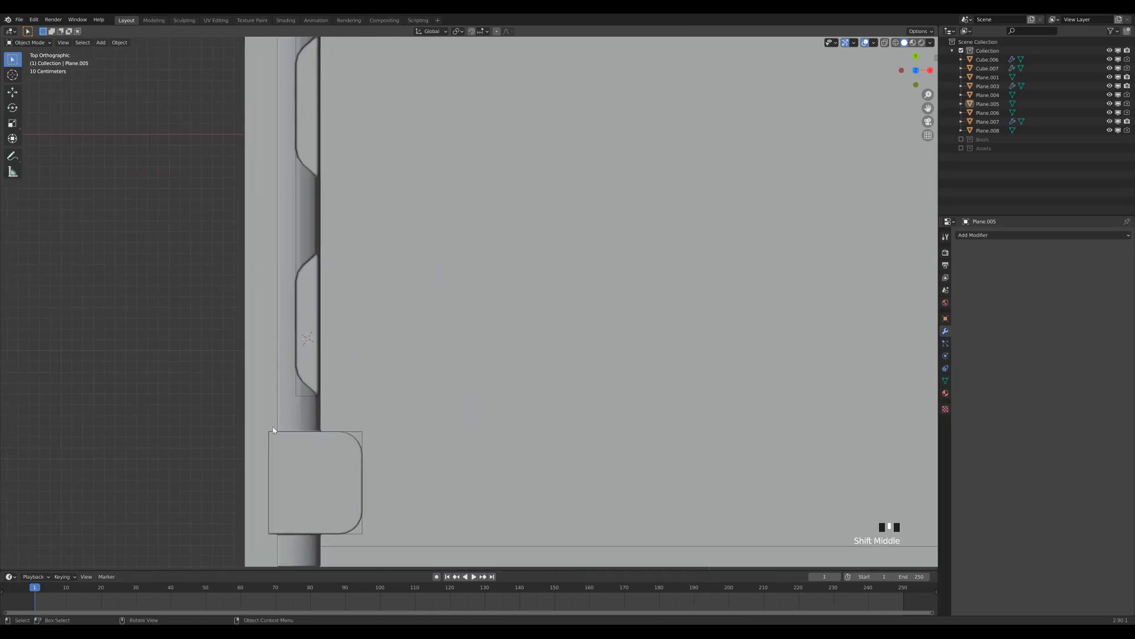
{"action": "mouse_move", "coordinate": [685, 176]}
{"action": "middle_mouse_down", "text": "shift"}
{"action": "mouse_move", "coordinate": [509, 312]}
{"action": "mouse_move", "coordinate": [313, 435]}
{"action": "middle_mouse_up", "text": "shift"}
{"action": "middle_click_drag", "start_coordinate": [643, 208], "coordinate": [544, 417], "text": "shift"}
{"action": "left_click", "coordinate": [581, 281]}
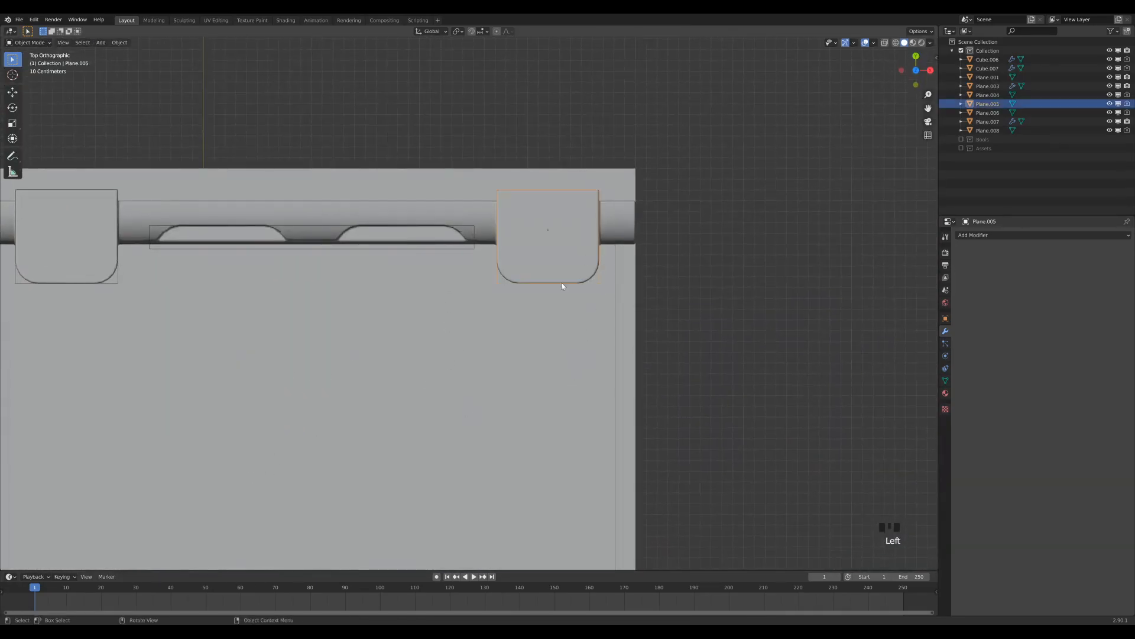
- Move the single pillar cutter Plane.004 about 0.01 m in the negative X direction, deeper into its wall
{"action": "middle_click_drag", "start_coordinate": [284, 505], "coordinate": [623, 145], "text": "shift"}
{"action": "middle_click_drag", "start_coordinate": [393, 464], "coordinate": [551, 128], "text": "shift"}
{"action": "scroll", "coordinate": [552, 131], "scroll_direction": "down", "scroll_amount": 1, "text": "shift"}
{"action": "left_click", "coordinate": [353, 354]}
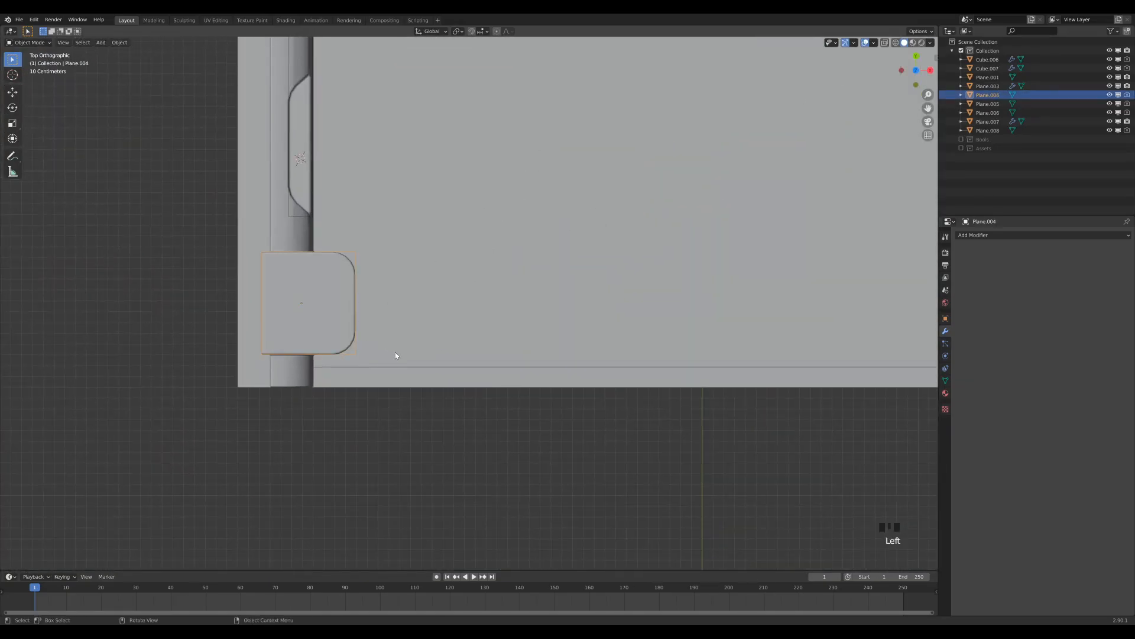
{"action": "key", "text": "g"}
{"action": "key", "text": "x"}
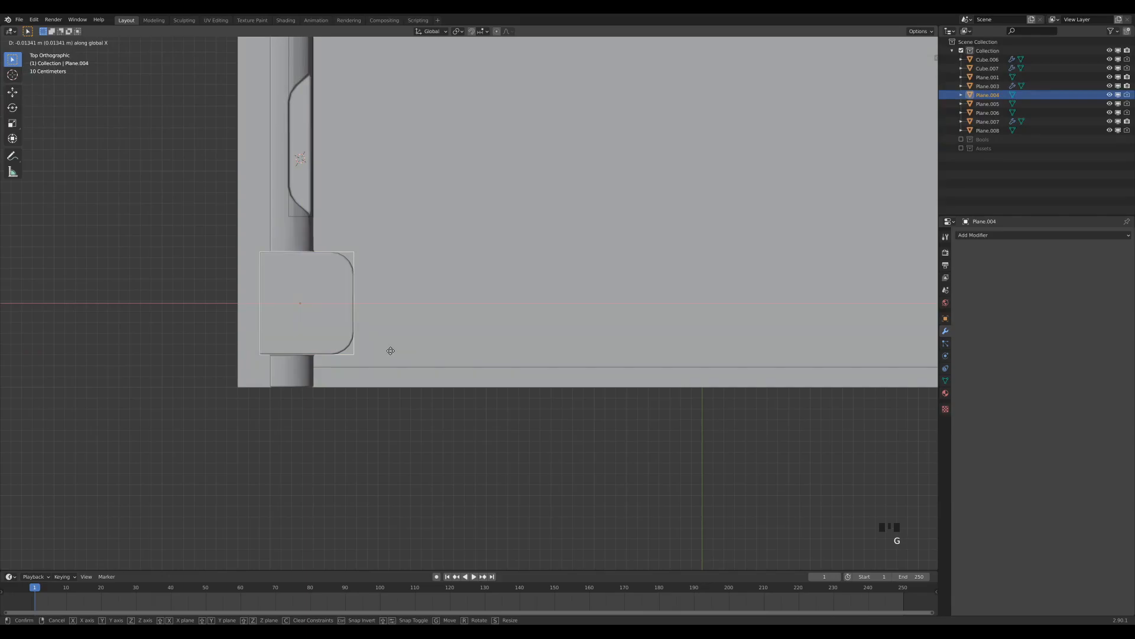
{"action": "left_click", "coordinate": [388, 350]}
{"action": "middle_click_drag", "start_coordinate": [388, 350], "coordinate": [453, 301]}
{"action": "scroll", "coordinate": [429, 323], "scroll_direction": "down", "scroll_amount": 2}
{"action": "middle_click_drag", "start_coordinate": [805, 318], "coordinate": [666, 220], "text": "shift"}
{"action": "middle_click_drag", "start_coordinate": [666, 220], "coordinate": [717, 308]}
{"action": "scroll", "coordinate": [659, 231], "scroll_direction": "down", "scroll_amount": 1}
{"action": "scroll", "coordinate": [657, 229], "scroll_direction": "down", "scroll_amount": 1}
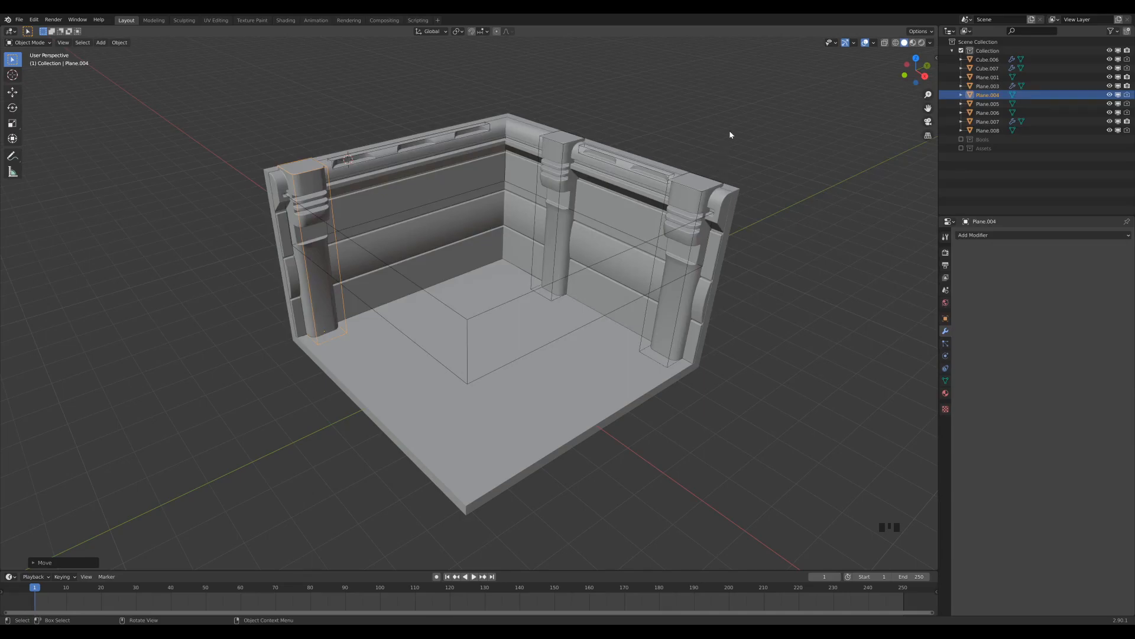
- Parent the cutters Cube.006, Cube.007, Plane.004, Plane.005, Plane.006 and Plane.008 to the wall structure object Plane.003
{"action": "middle_click_drag", "start_coordinate": [748, 177], "coordinate": [728, 189]}
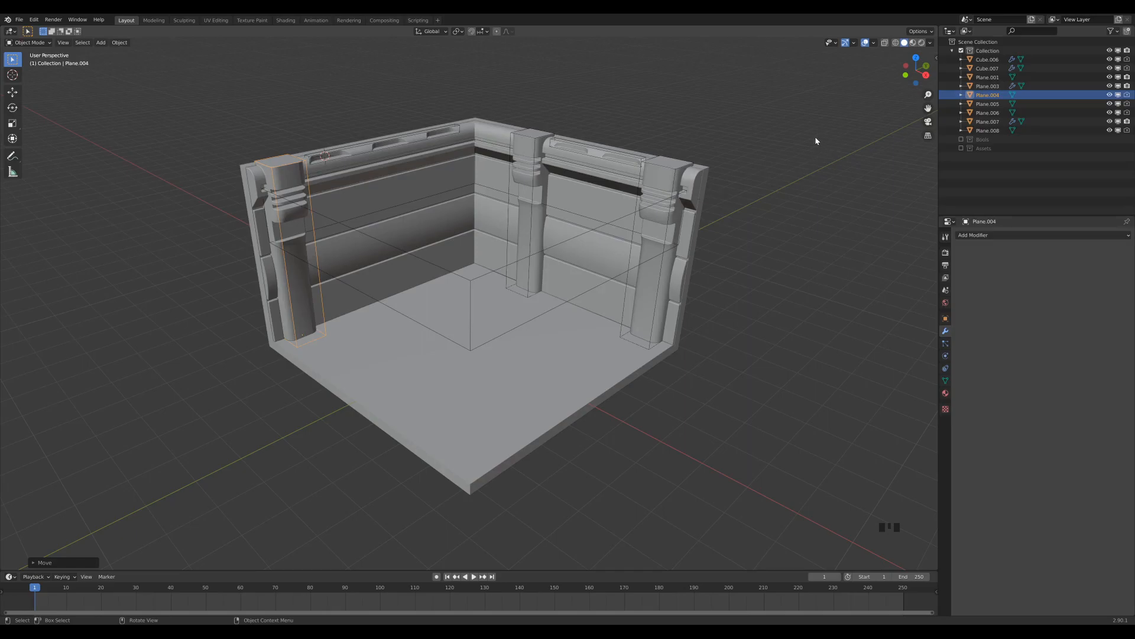
{"action": "middle_click_drag", "start_coordinate": [738, 225], "coordinate": [679, 316]}
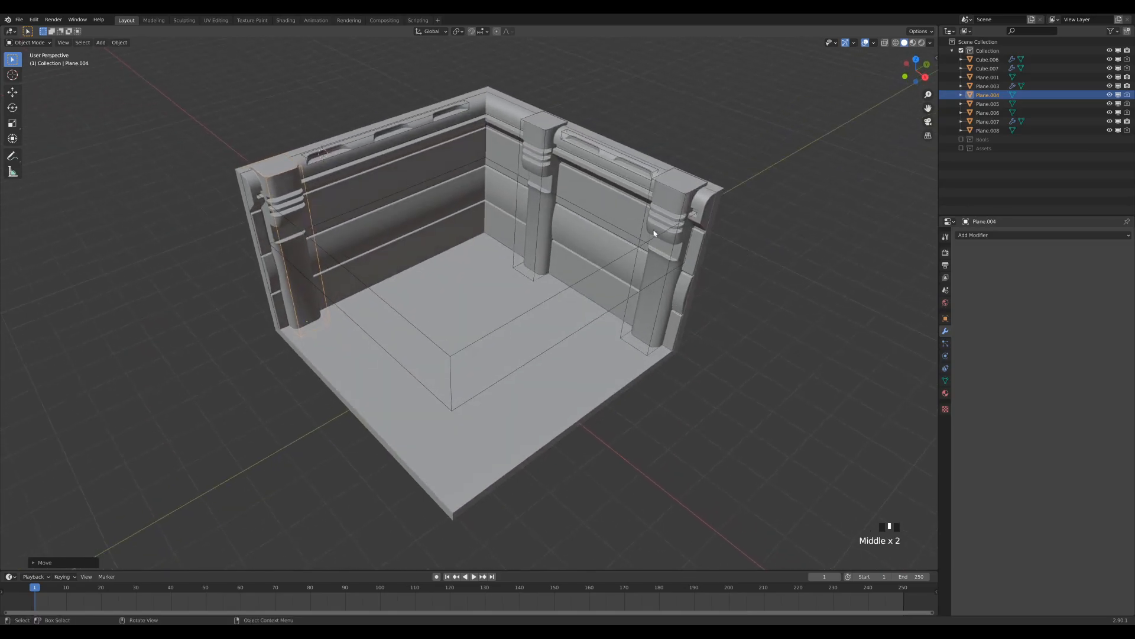
{"action": "left_click", "coordinate": [648, 244]}
{"action": "left_click", "coordinate": [650, 175], "text": "shift"}
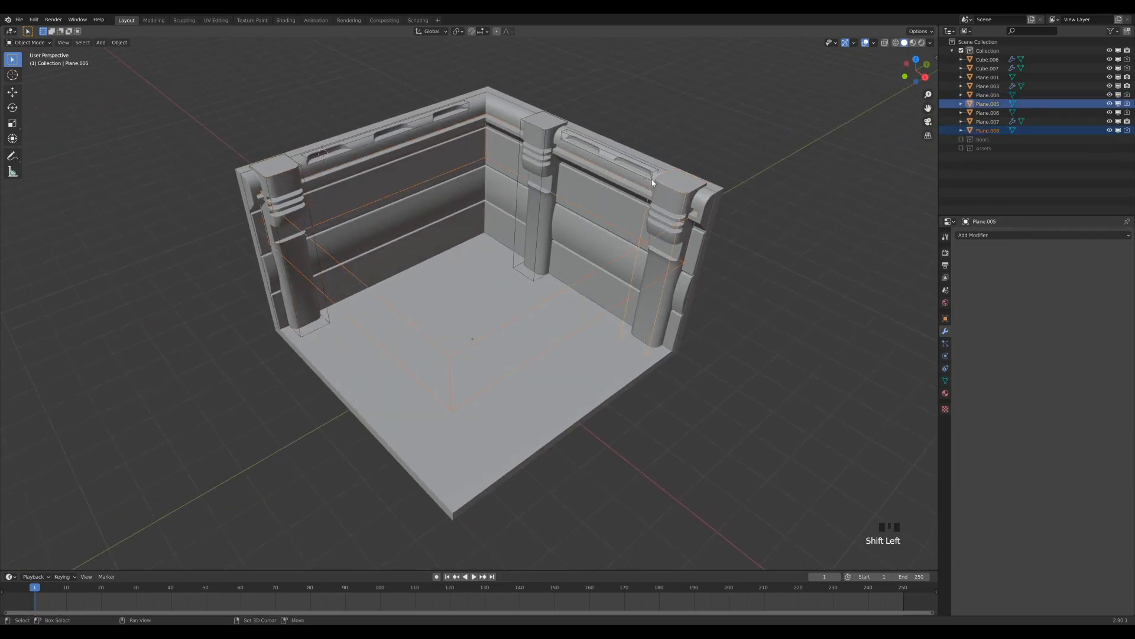
{"action": "left_click", "coordinate": [653, 171], "text": "shift"}
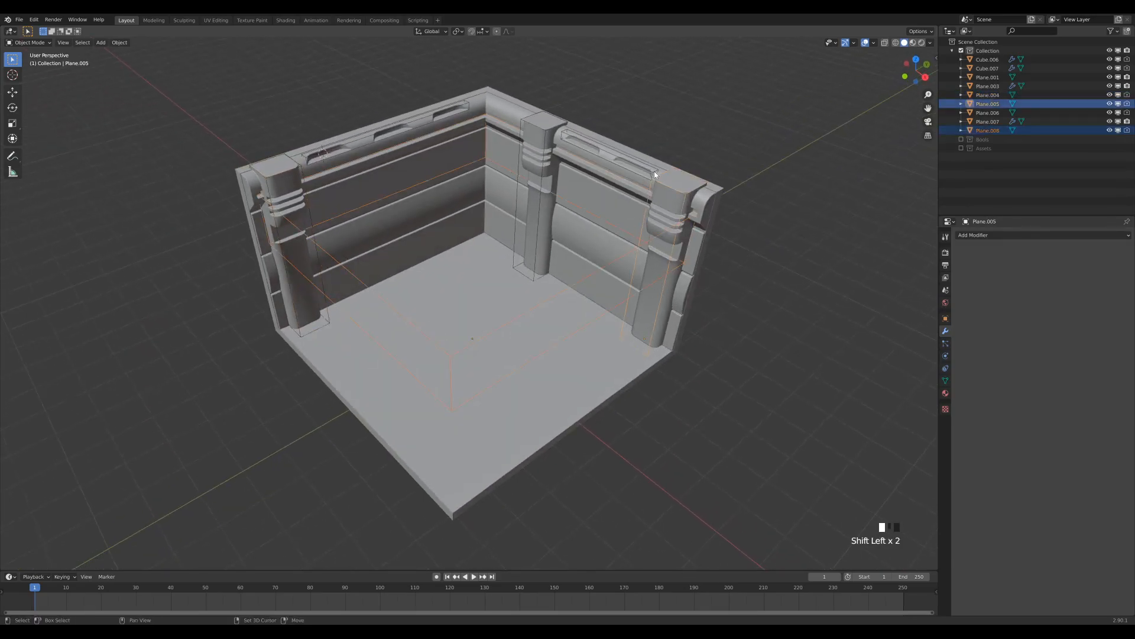
{"action": "left_click", "coordinate": [546, 144], "text": "shift"}
{"action": "left_click", "coordinate": [416, 132], "text": "shift"}
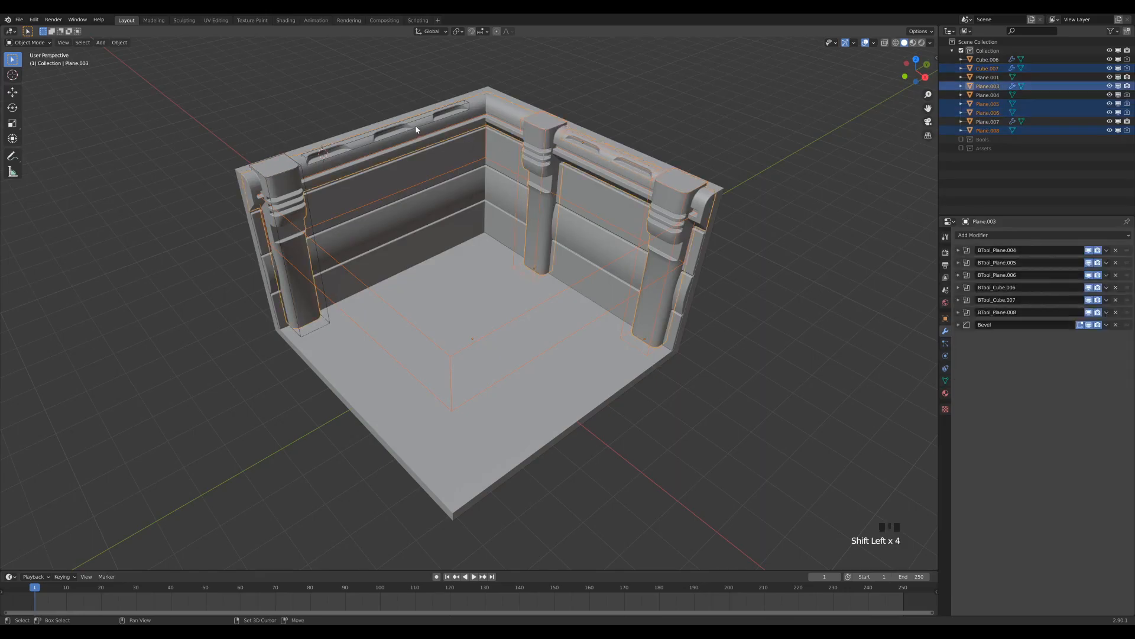
{"action": "left_click", "coordinate": [418, 130], "text": "shift"}
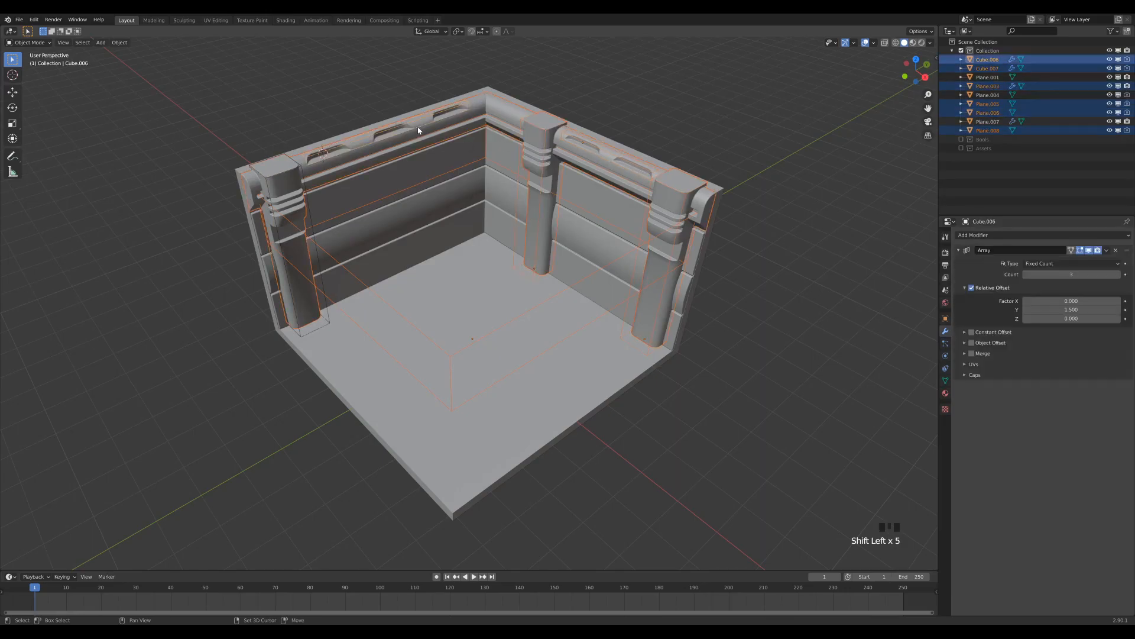
{"action": "left_click", "coordinate": [269, 190], "text": "shift"}
{"action": "left_click", "coordinate": [494, 115], "text": "shift"}
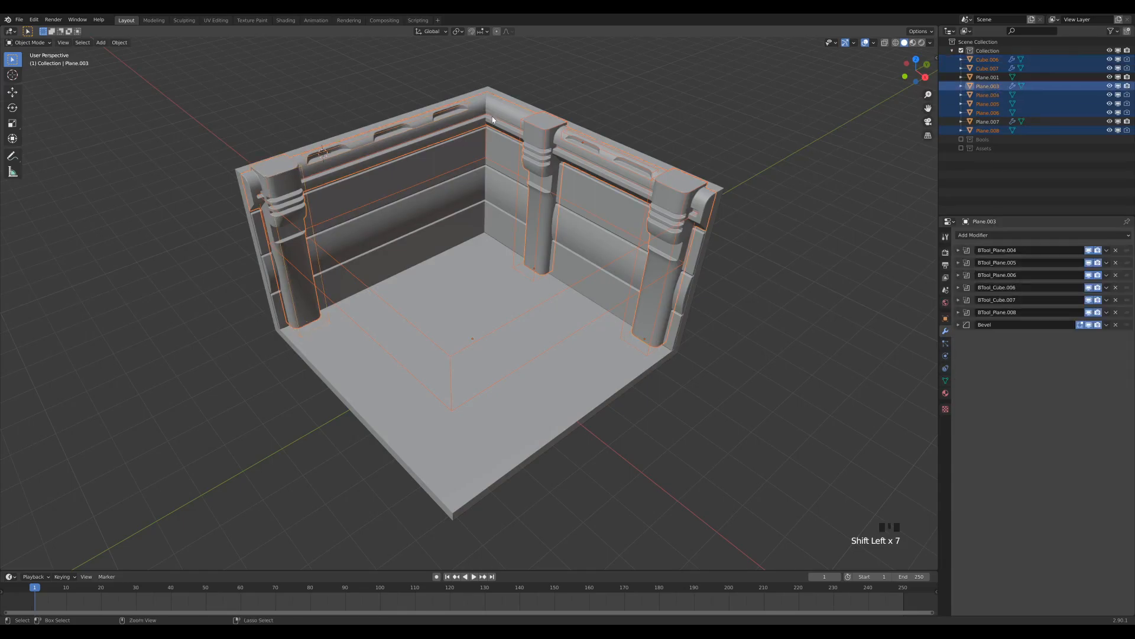
{"action": "key", "text": "ctrl+p"}
{"action": "left_click", "coordinate": [493, 118]}
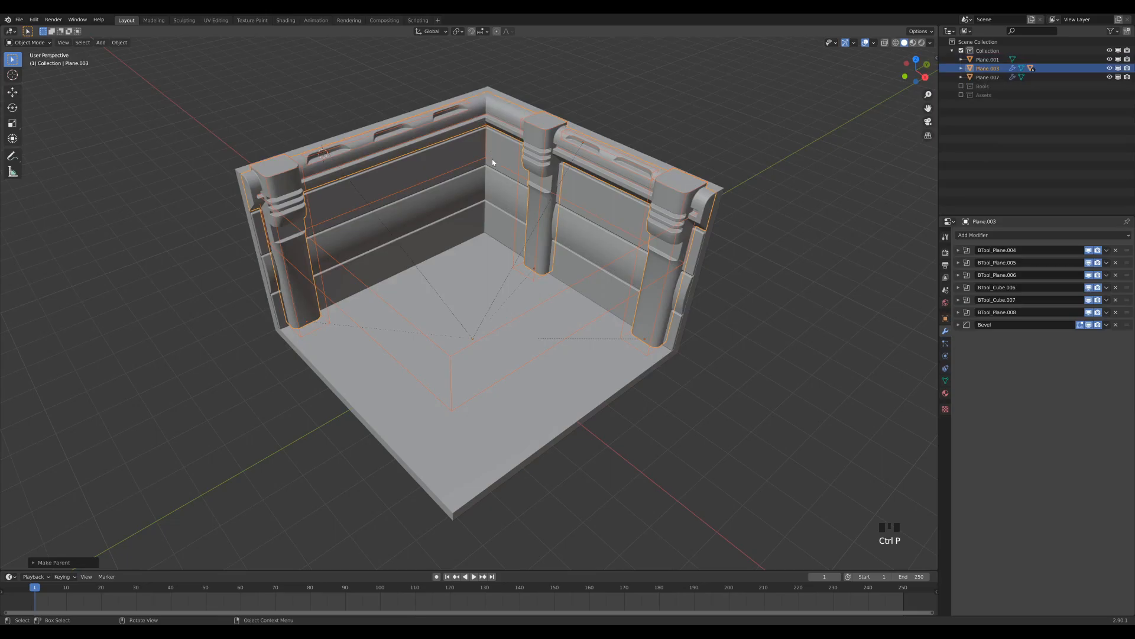
- Rename the parent object Plane.003 as Wall Structure
{"action": "left_click", "coordinate": [796, 272]}
{"action": "left_click", "coordinate": [986, 68]}
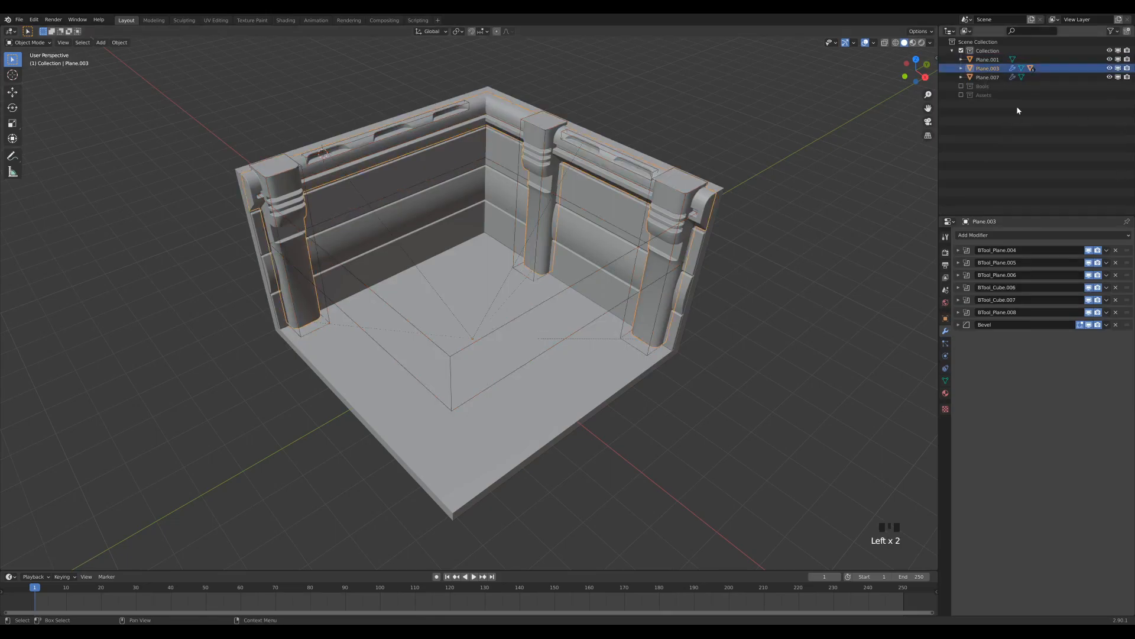
{"action": "left_click", "coordinate": [961, 68]}
{"action": "left_click", "coordinate": [961, 68]}
{"action": "double_click", "coordinate": [988, 68]}
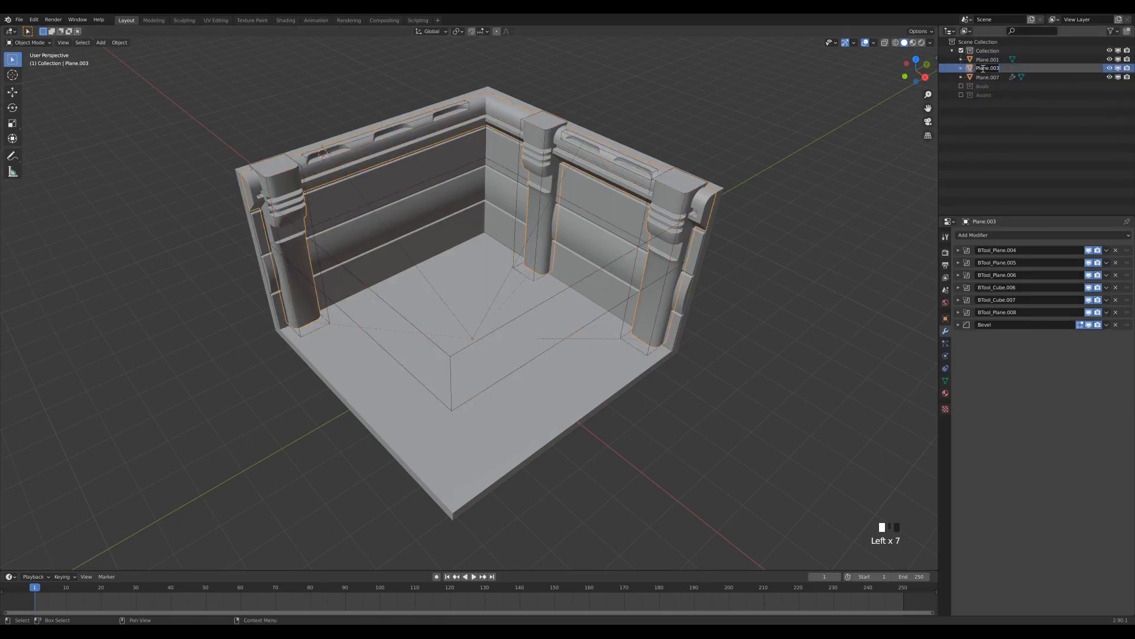
{"action": "type", "text": "Wall Structure"}
{"action": "key", "text": "Return"}
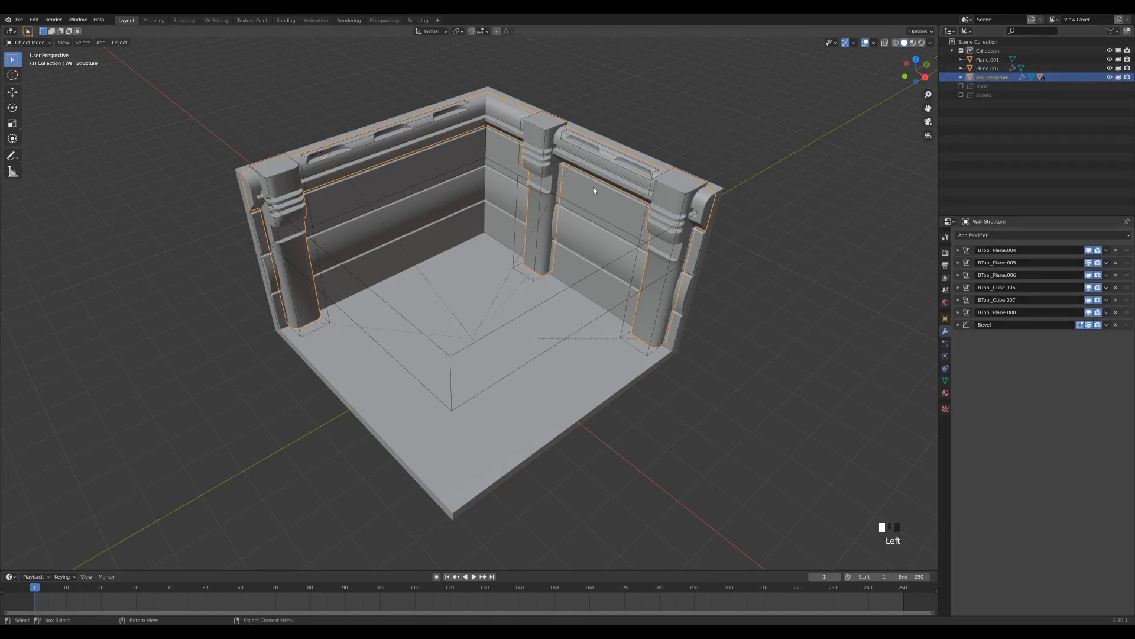
- Rename the bulging panel object Plane.007 as Wall Panels
{"action": "left_click", "coordinate": [581, 207]}
{"action": "left_click", "coordinate": [988, 68]}
{"action": "double_click", "coordinate": [987, 68]}
{"action": "type", "text": "W"}
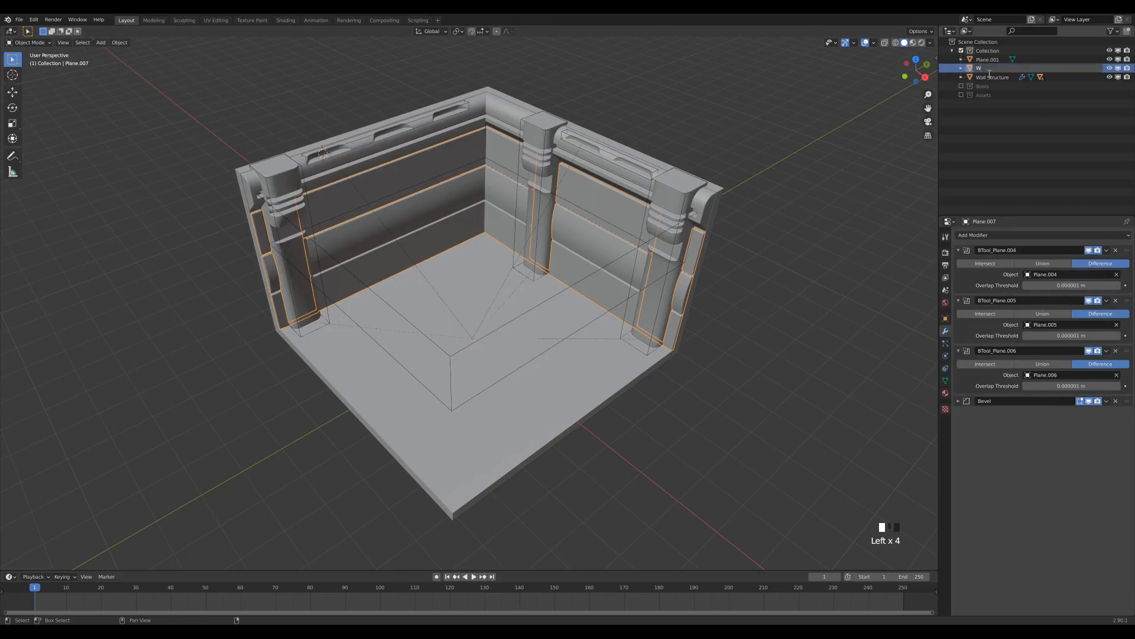
{"action": "type", "text": "all Plane"}
{"action": "key", "text": "Return"}
- Rename the room base object Plane.001, which forms the floor and outer walls, as Walls
{"action": "left_click", "coordinate": [600, 375]}
{"action": "double_click", "coordinate": [998, 60]}
{"action": "type", "text": "Wall"}
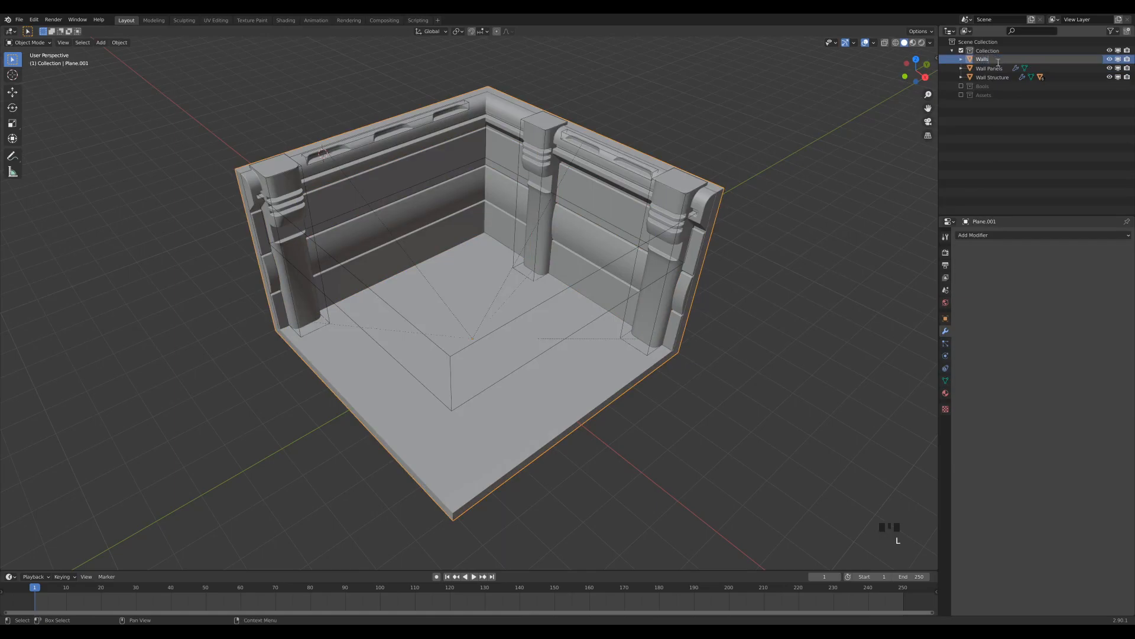
{"action": "type", "text": "s"}
{"action": "key", "text": "Return"}
{"action": "left_click", "coordinate": [844, 213]}
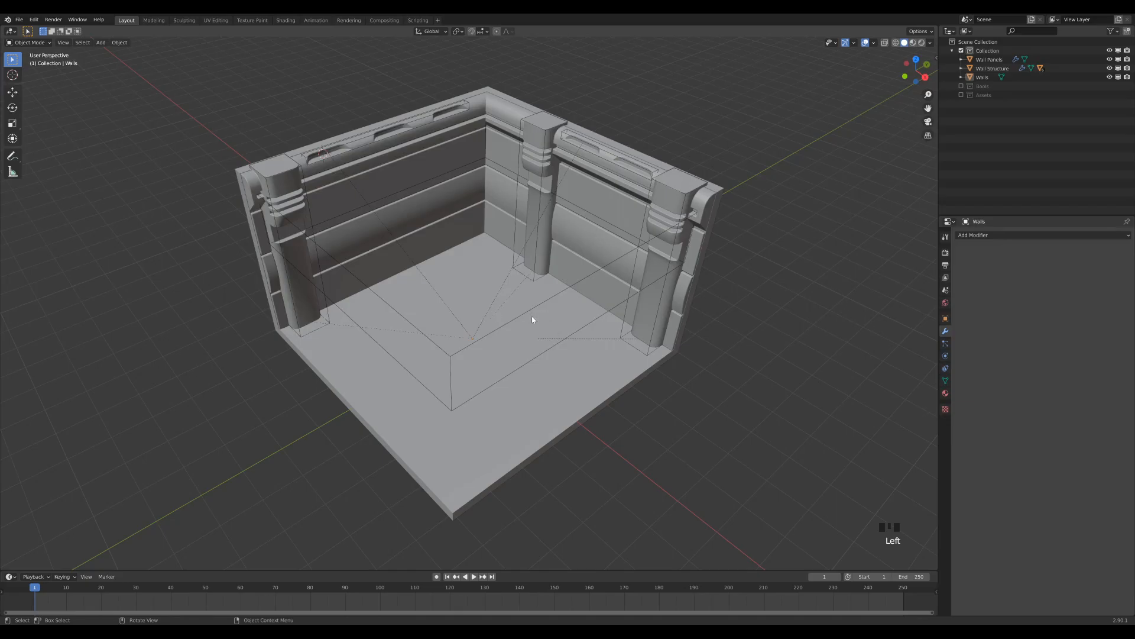
- Try moving the Wall Structure object freely and along the global Y axis to test whether its parented cutters follow
{"action": "middle_click_drag", "start_coordinate": [533, 155], "coordinate": [590, 354]}
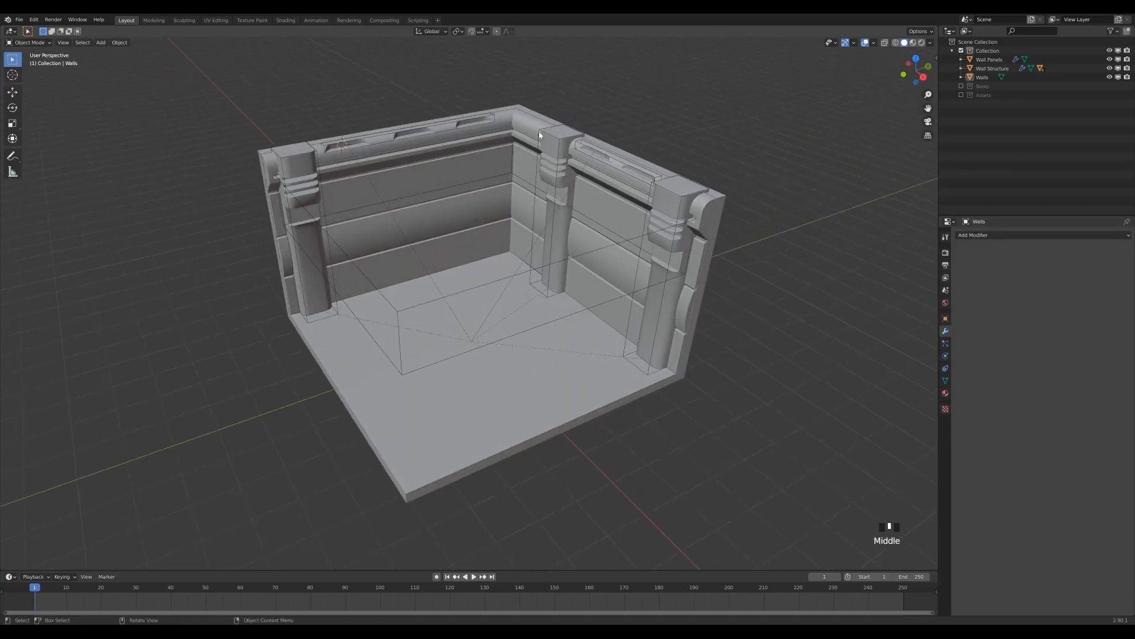
{"action": "left_click", "coordinate": [520, 120]}
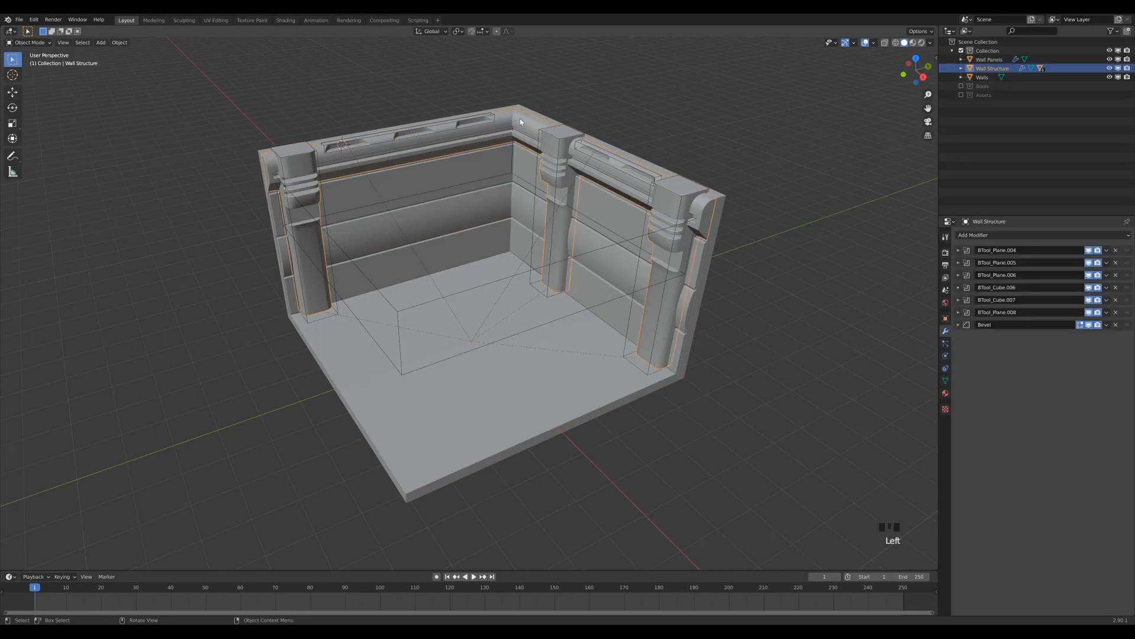
{"action": "key", "text": "g"}
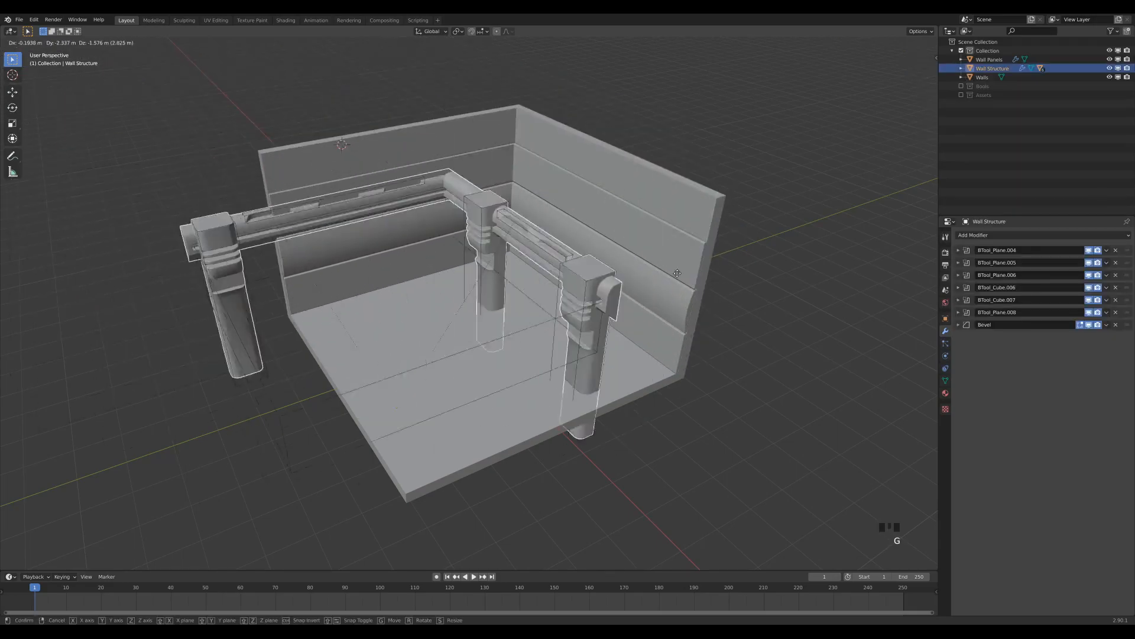
{"action": "key", "text": "Escape"}
{"action": "key", "text": "g"}
{"action": "key", "text": "x"}
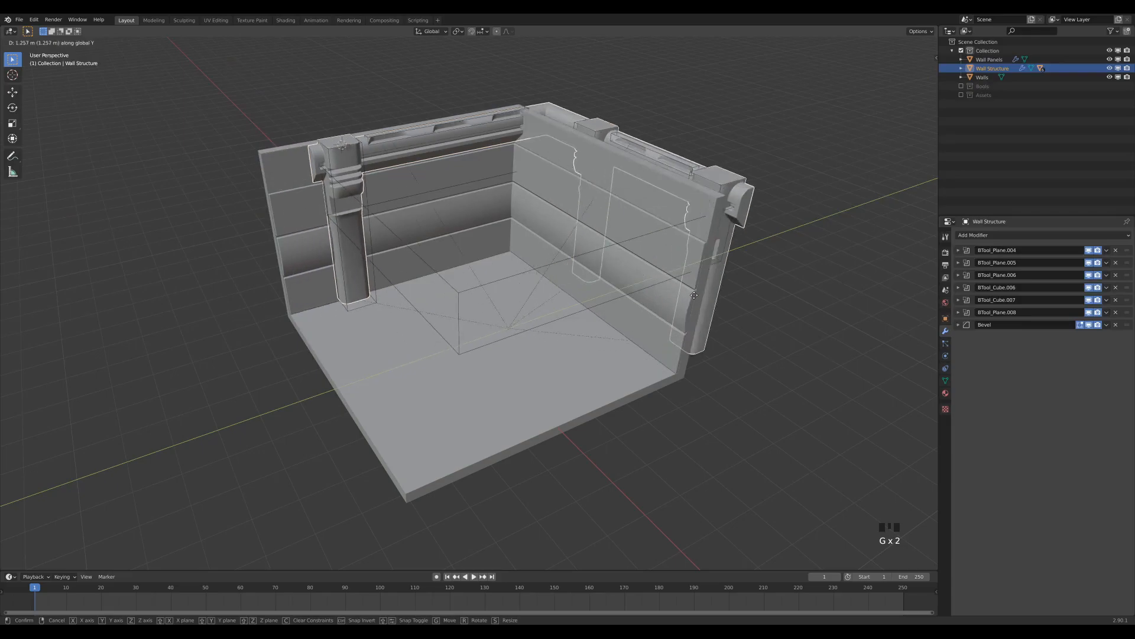
{"action": "key", "text": "Escape"}
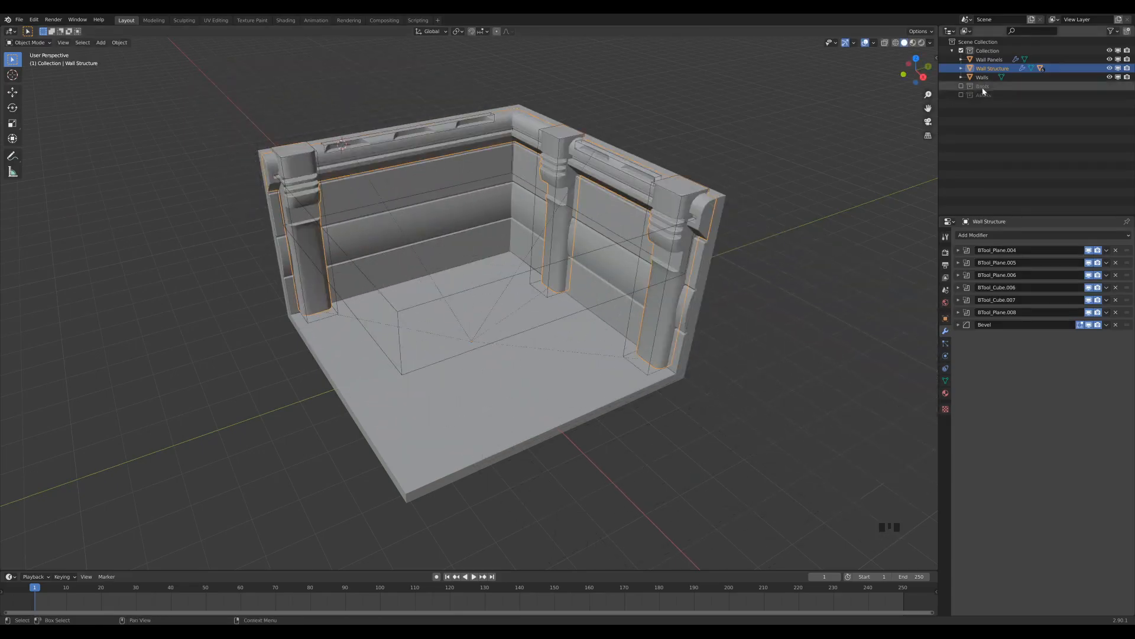
- Inspect the cutters parented under Wall Structure in the object hierarchy, collapse it again and clear the selection
{"action": "left_click", "coordinate": [961, 68]}
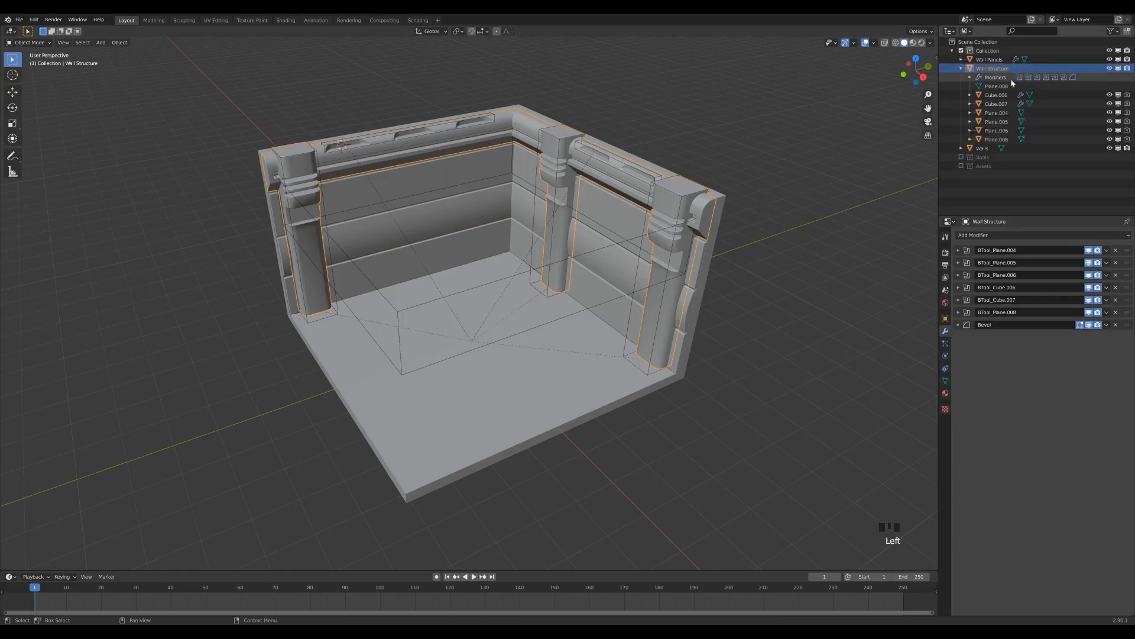
{"action": "left_click", "coordinate": [961, 68]}
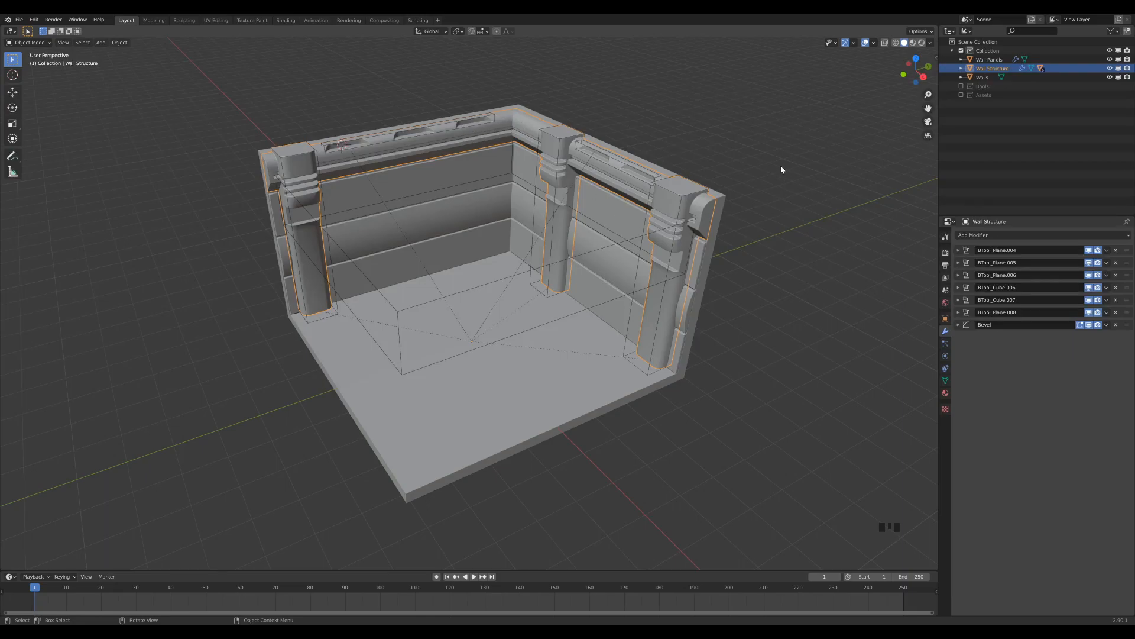
{"action": "left_click", "coordinate": [791, 133]}
{"action": "middle_click_drag", "start_coordinate": [791, 133], "coordinate": [784, 162]}
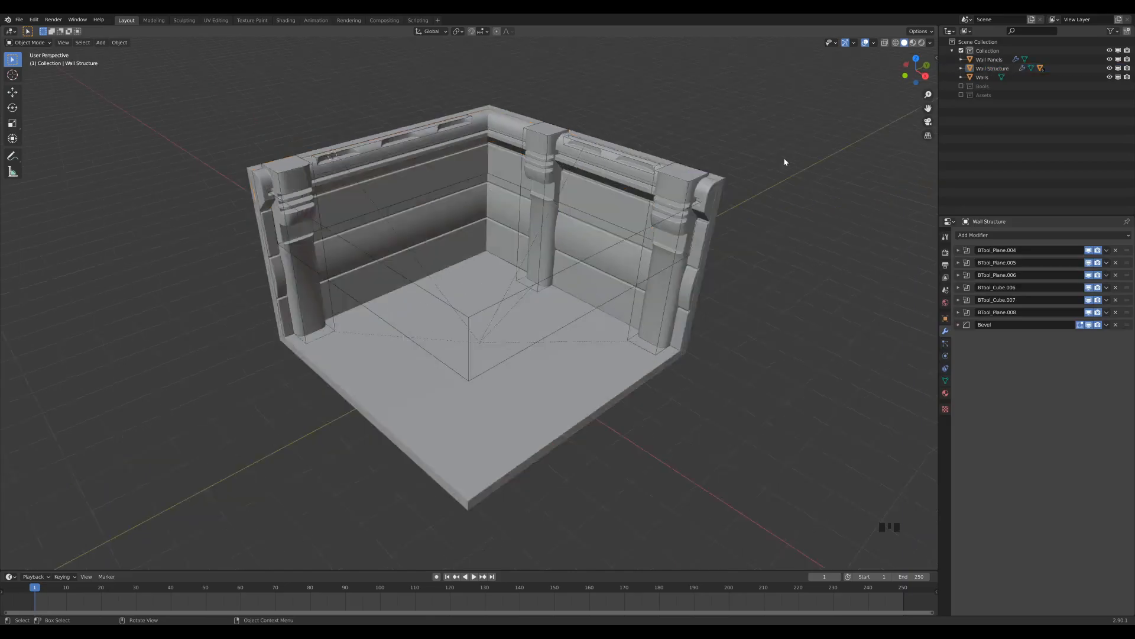